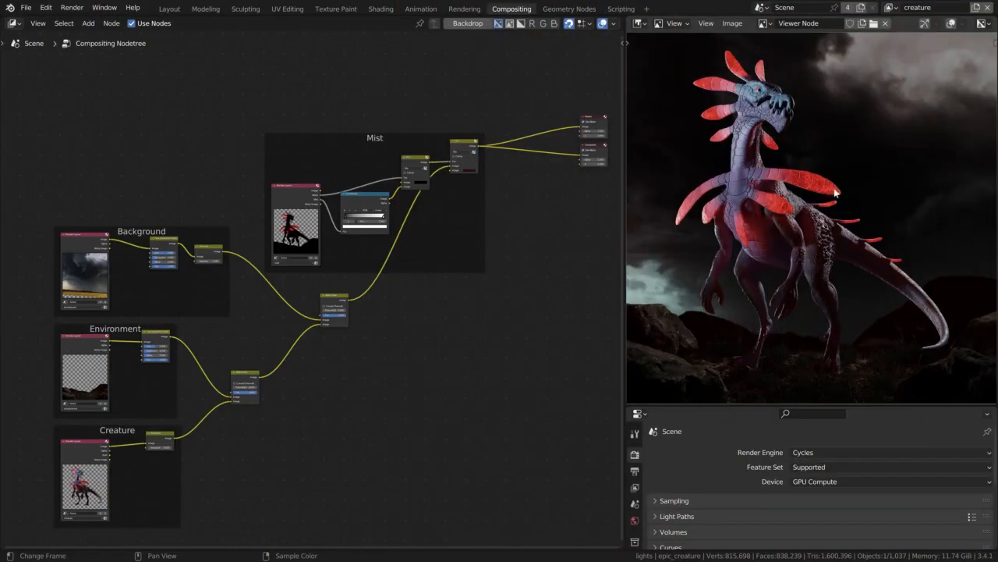
Send the Emit pass of the Creature render layer to the viewer.
middle_drag(368, 341, 535, 299)
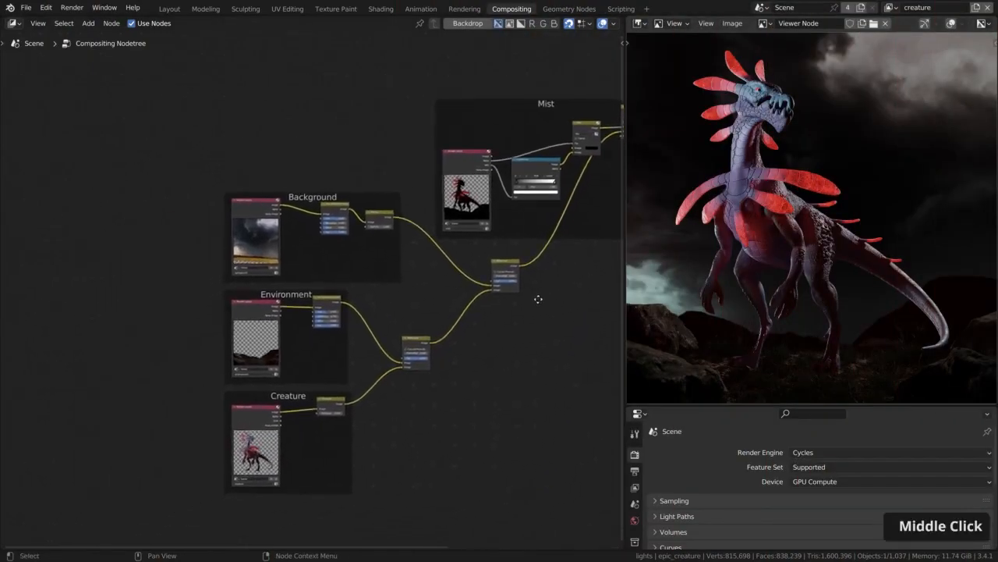
scroll(261, 421, up, 3)
scroll(262, 422, up, 3)
click(319, 363)
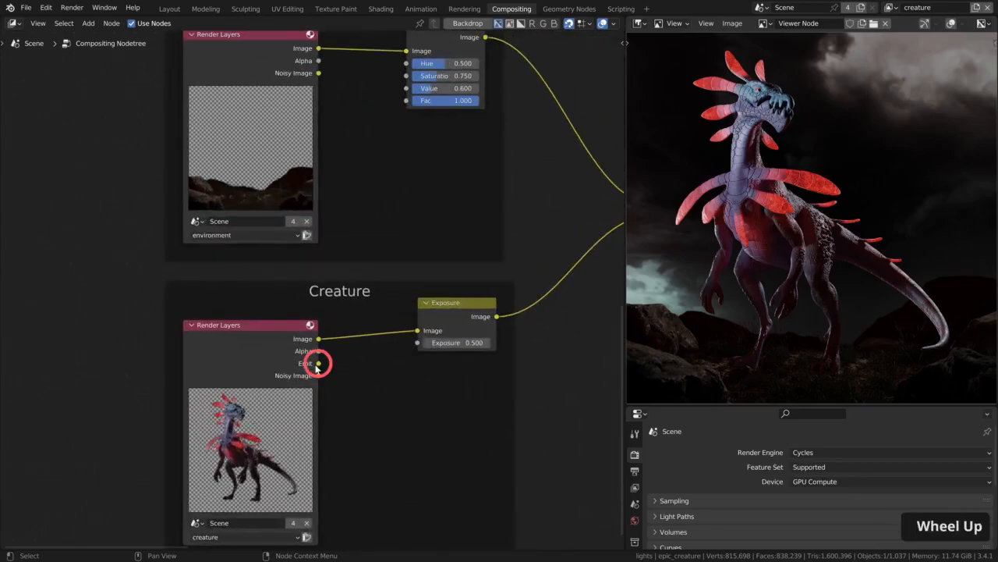
ctrl+shift+click(260, 357)
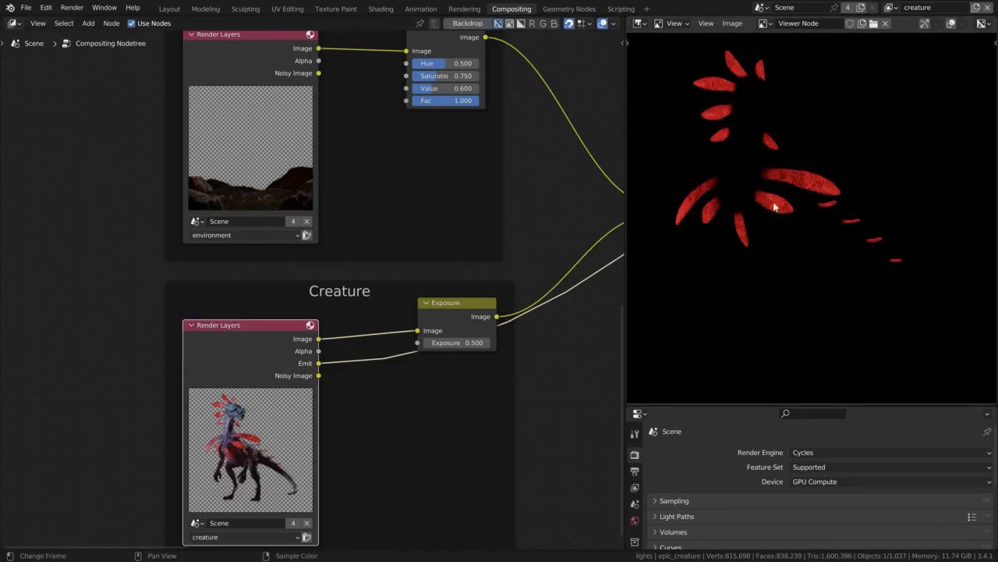
Add a Glare node on the link between the Creature layer's Emit output and the viewer.
scroll(477, 405, down, 4)
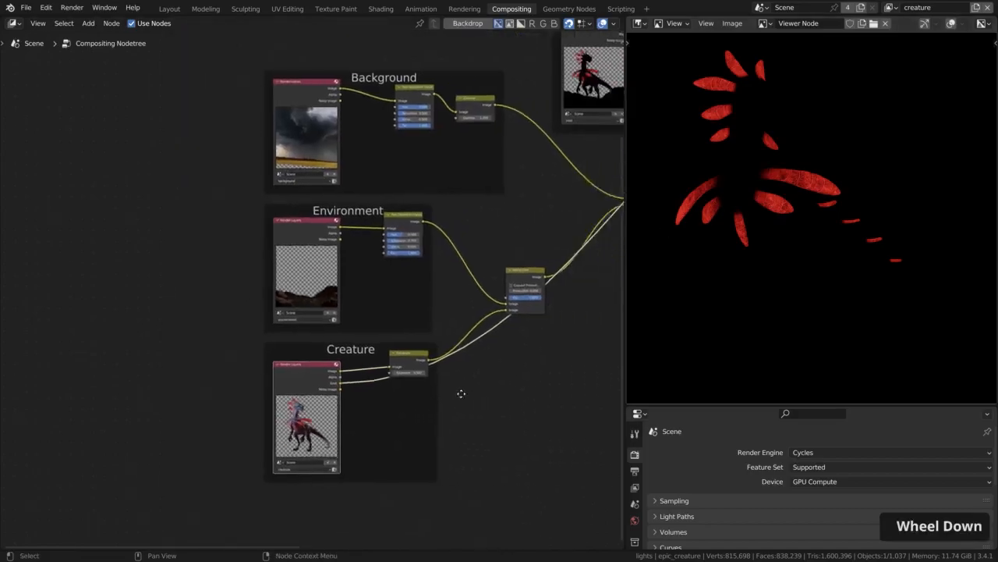
middle_drag(473, 395, 379, 392)
key(shift+a)
text(g)
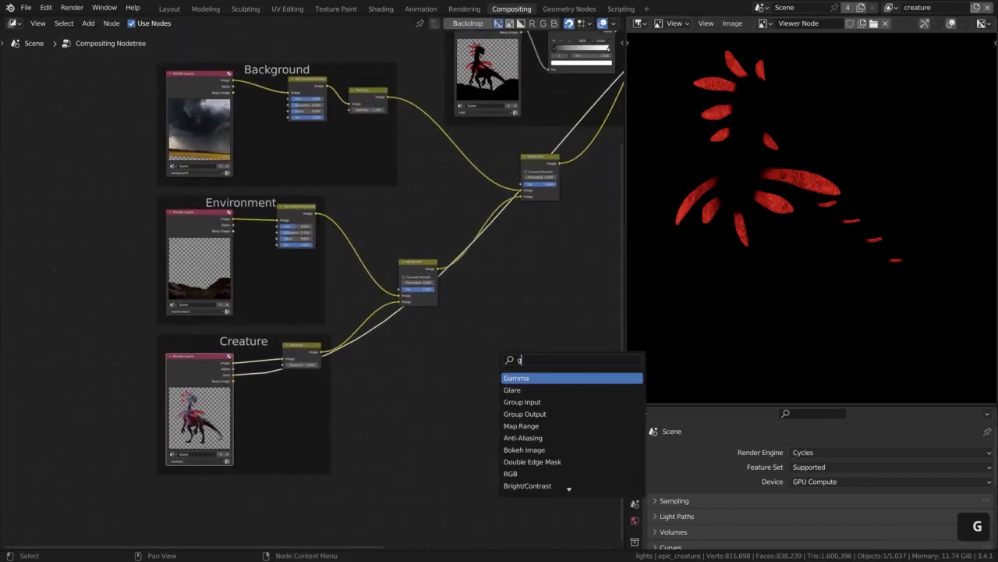
text(l)
key(Return)
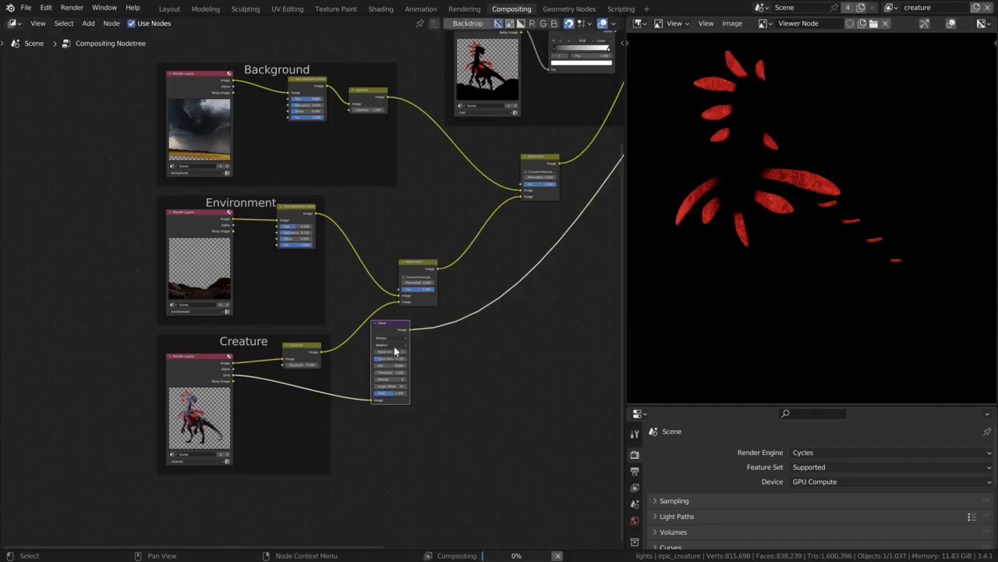
click(437, 373)
Change the Glare node's type from Streaks to Fog Glow.
scroll(438, 374, up, 4)
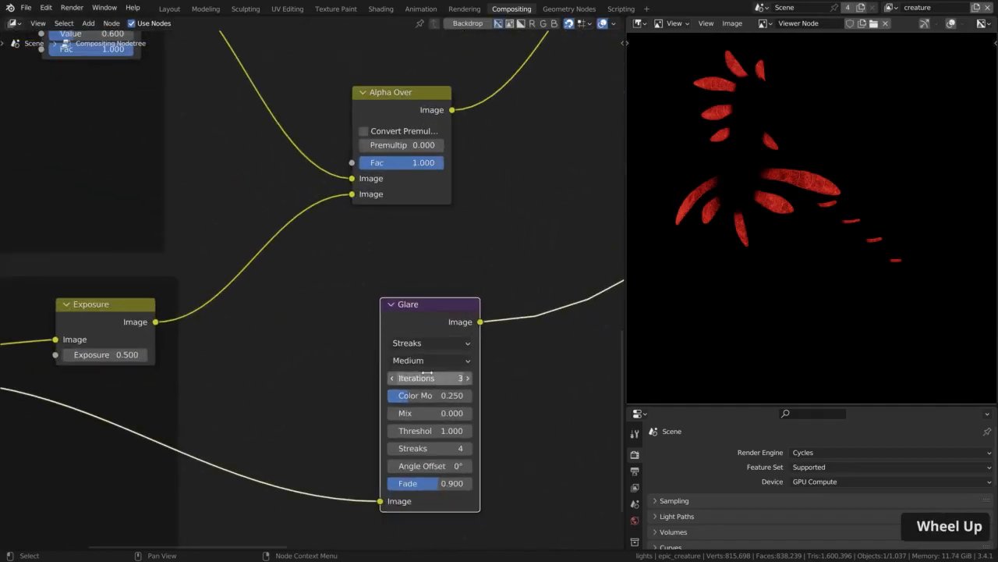
click(430, 344)
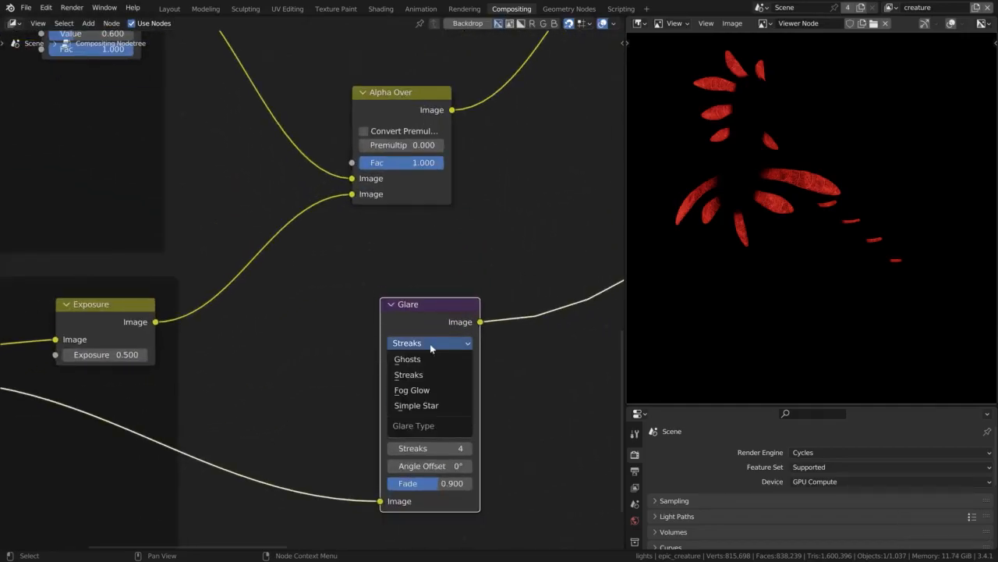
click(424, 390)
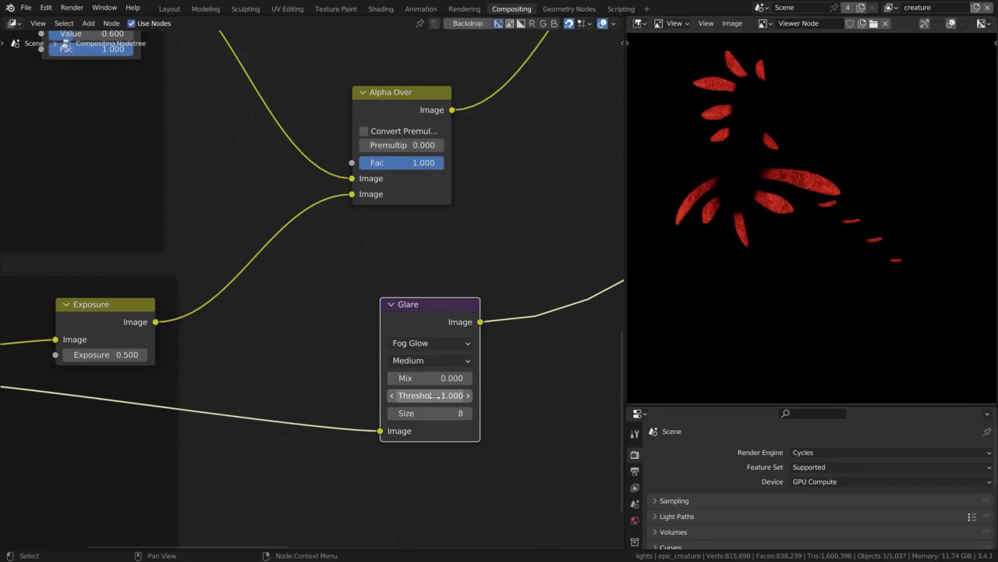
Set the Fog Glow node's threshold to 0 and its size to 9.
click(392, 396)
click(391, 395)
click(392, 395)
click(392, 395)
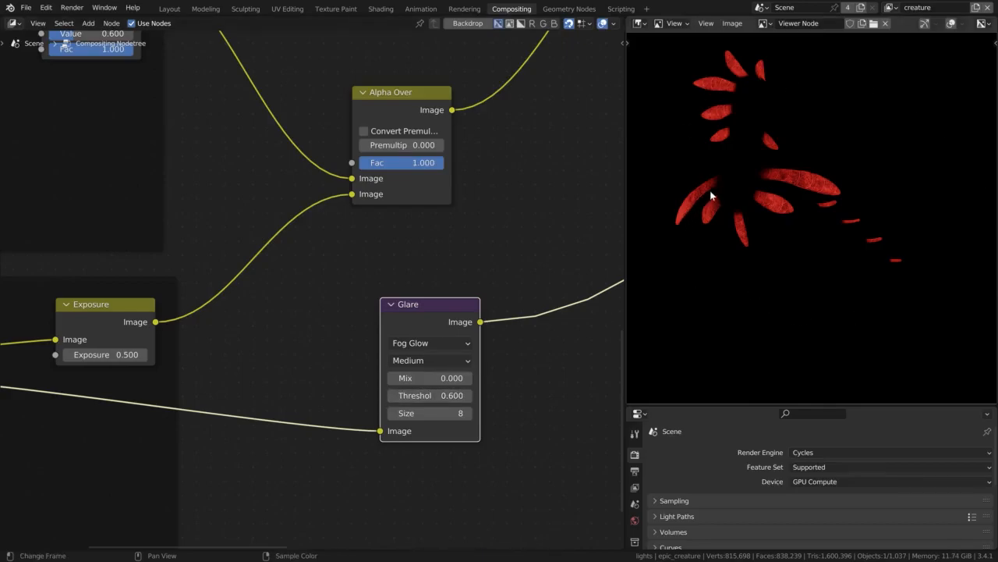
click(424, 394)
text(0)
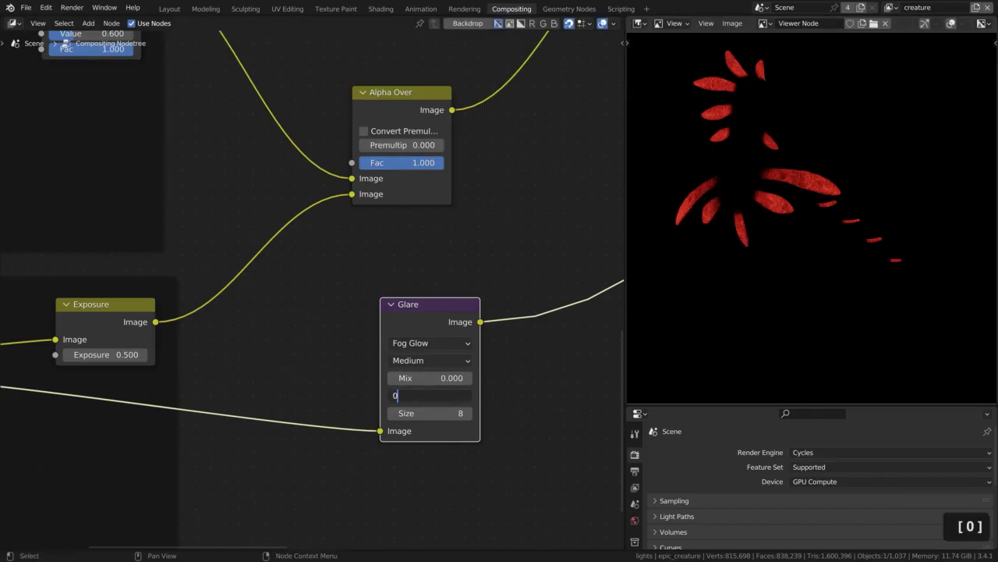
key(Return)
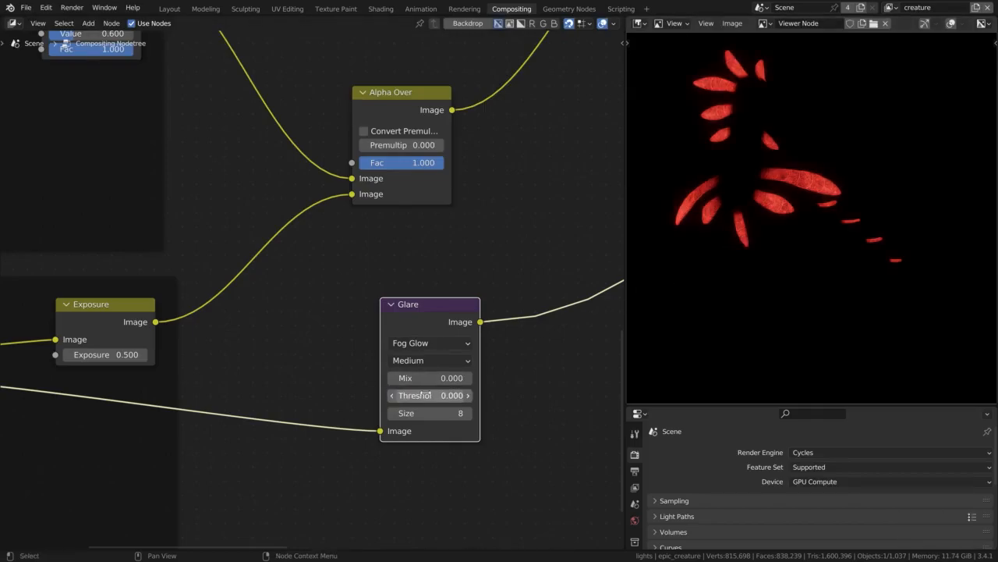
click(468, 413)
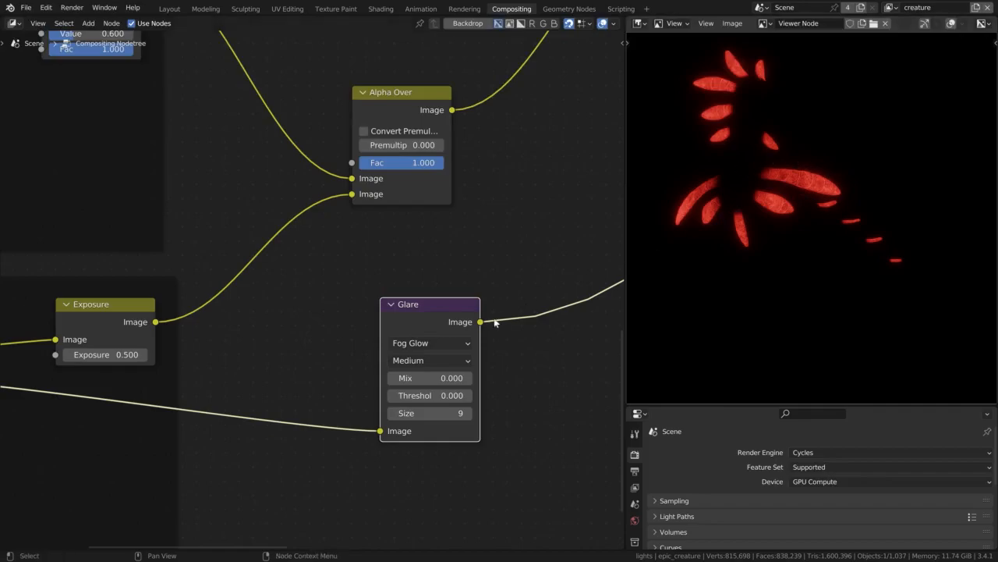
Insert a Mix node between the last Mist node and the Composite output.
scroll(436, 368, down, 5)
scroll(337, 390, down, 2)
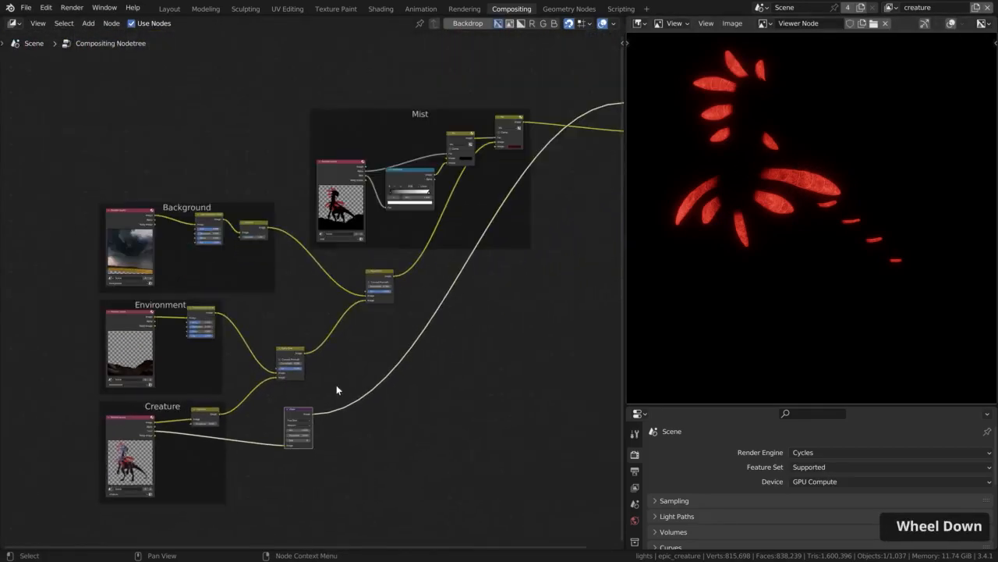
middle_drag(480, 309, 382, 319)
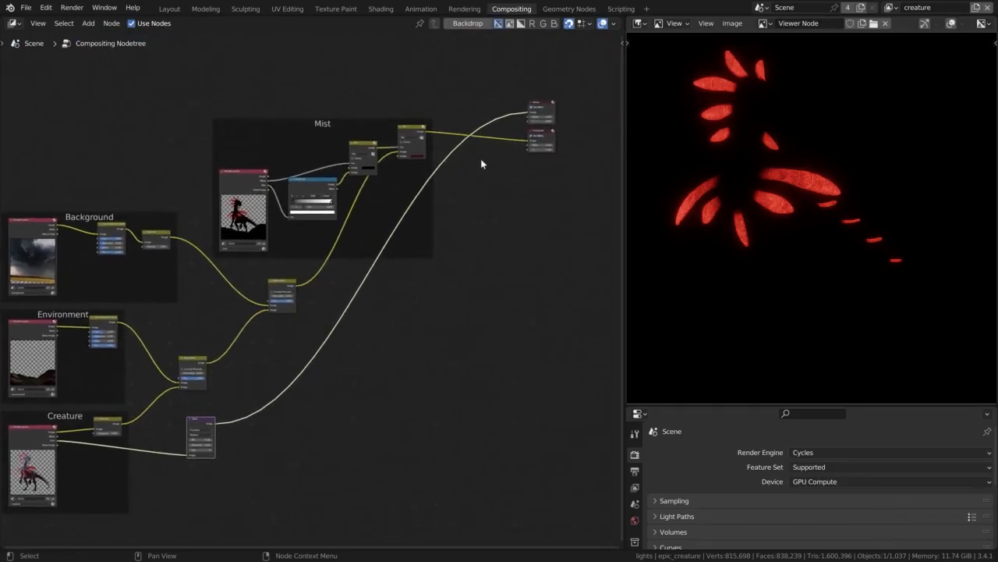
key(shift+a)
click(461, 258)
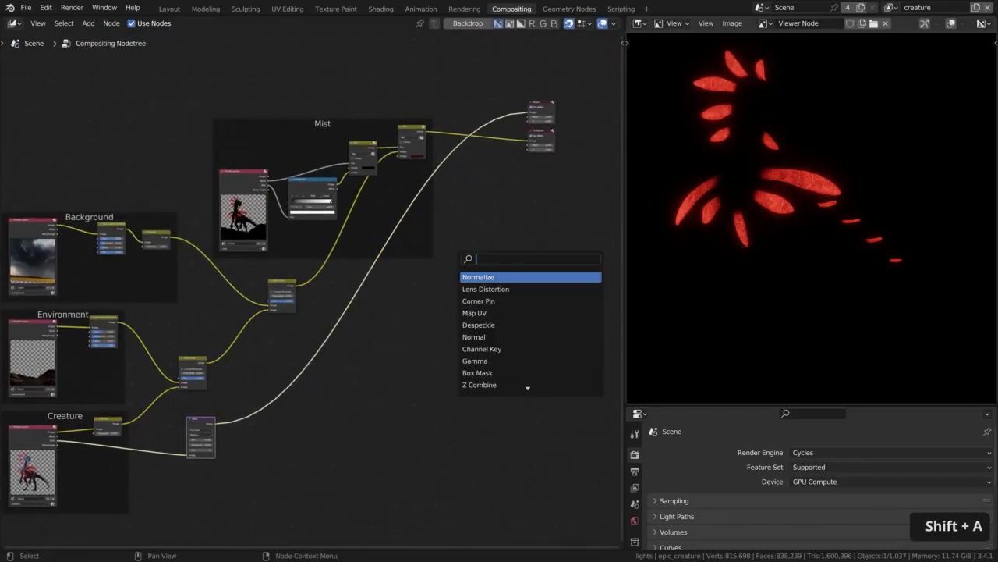
text(mix)
key(Return)
click(453, 113)
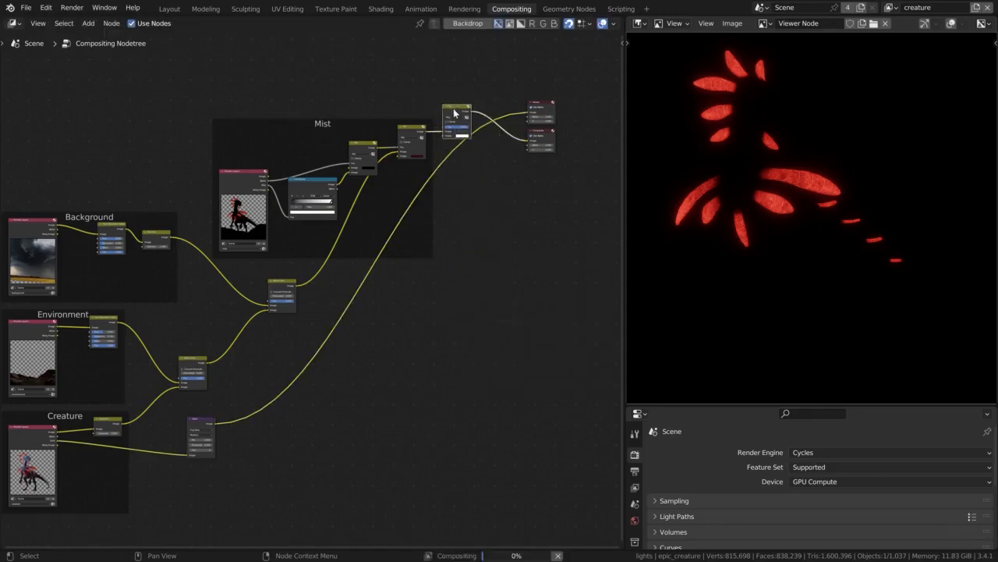
Connect the Glare output to the new Mix node's second image input and show the mix in the viewer.
drag(453, 108, 482, 129)
drag(216, 426, 470, 156)
ctrl+shift+click(484, 144)
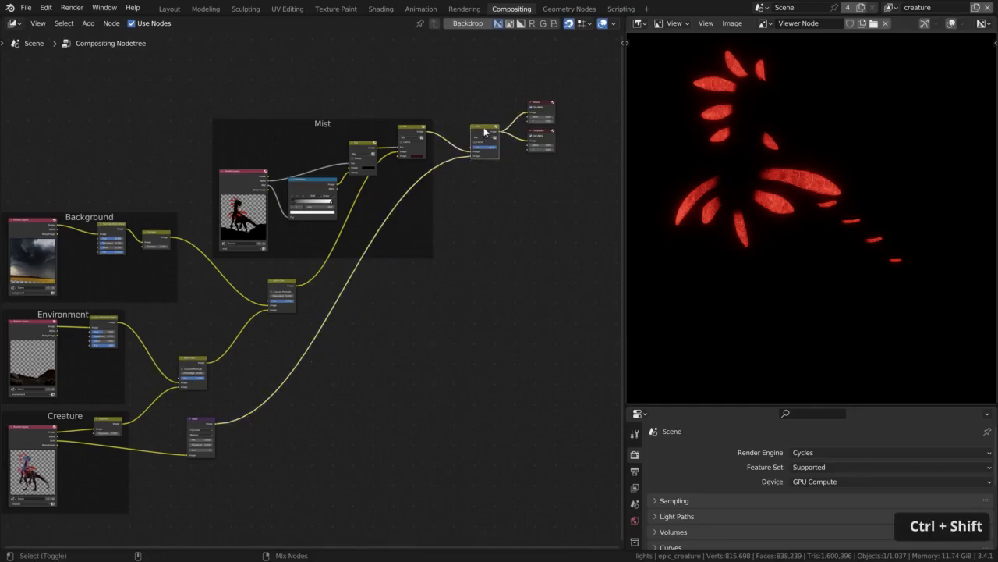
Set the new Mix node's blend mode to Add with a factor of 1.000.
scroll(489, 125, up, 3)
scroll(488, 124, up, 3)
mouse_move(499, 218)
mouse_down()
mouse_move(430, 219)
mouse_move(501, 219)
mouse_up()
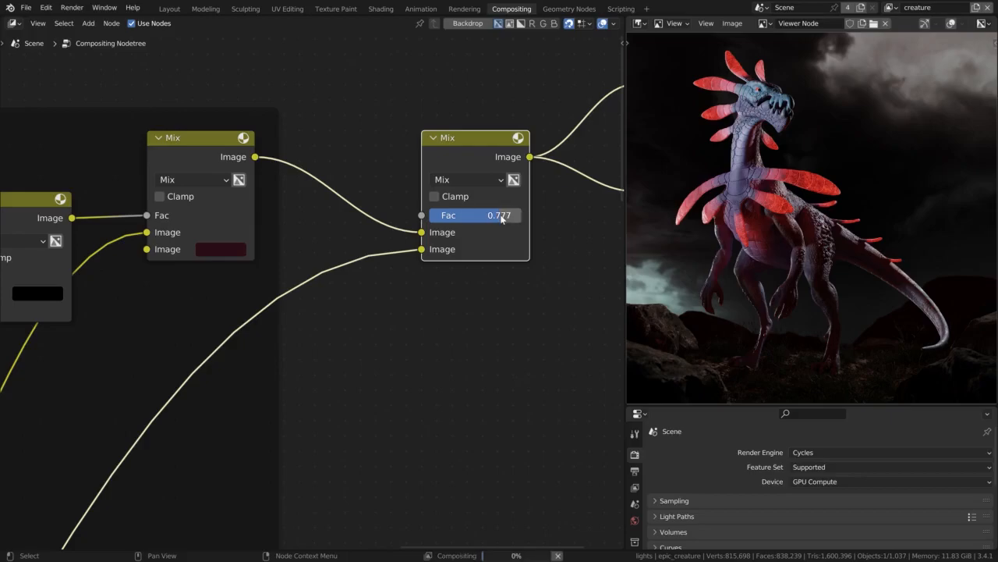
middle_drag(502, 219, 394, 235)
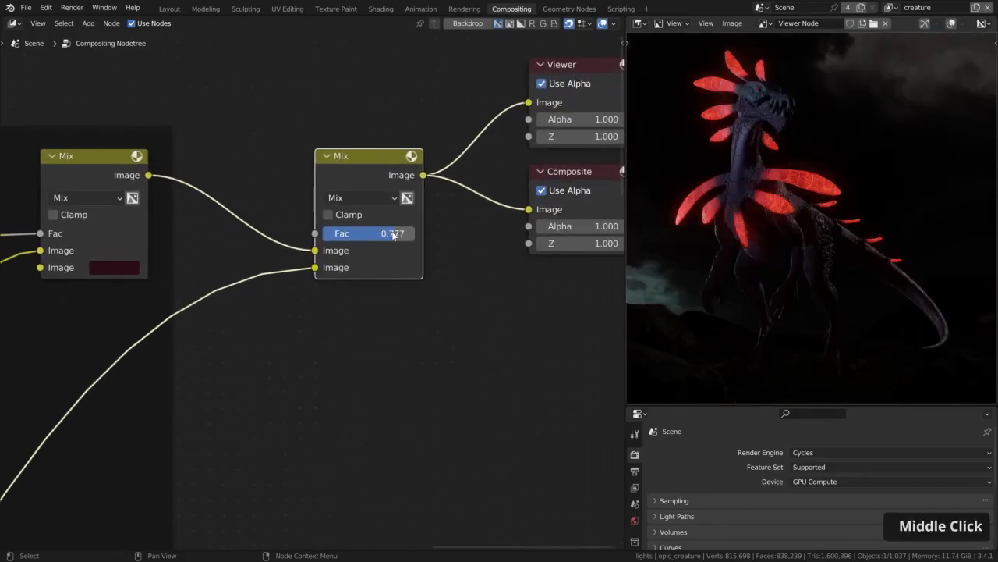
click(362, 200)
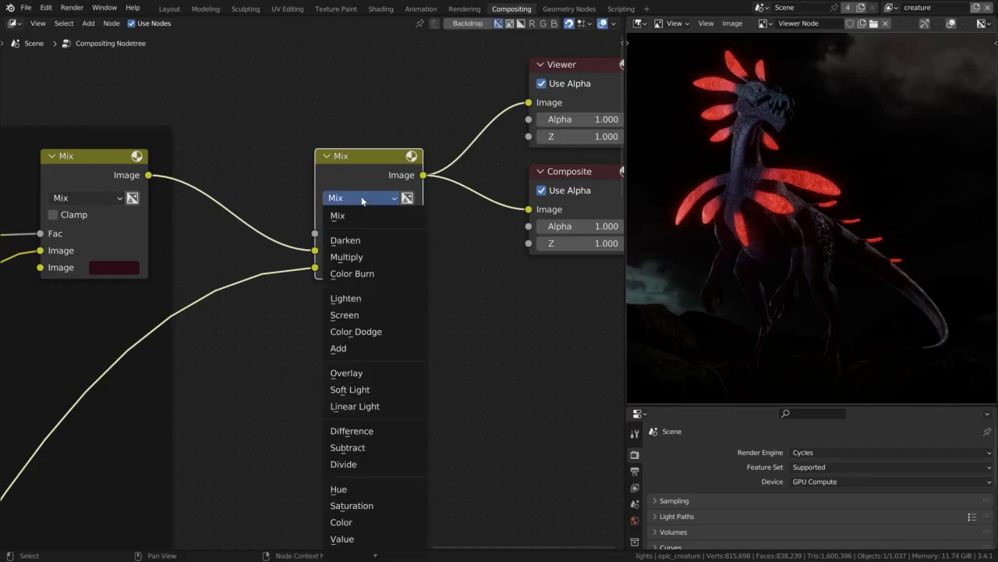
click(344, 352)
mouse_move(380, 237)
mouse_down()
mouse_move(413, 237)
mouse_move(339, 238)
mouse_move(397, 237)
mouse_up()
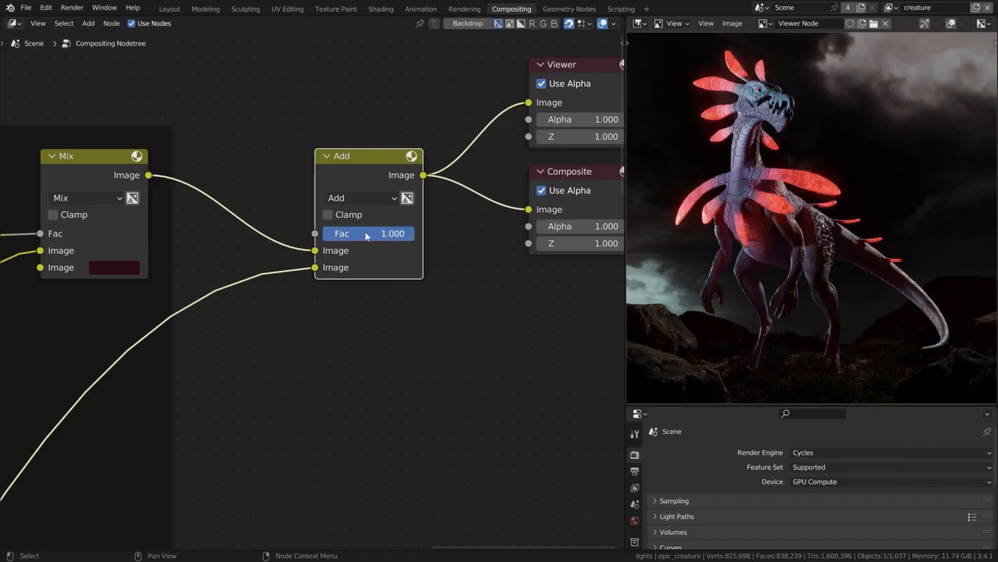
Move the Glare and Add nodes together beside the Mist frame and join them in a new frame.
scroll(385, 240, down, 5)
middle_drag(379, 281, 453, 233)
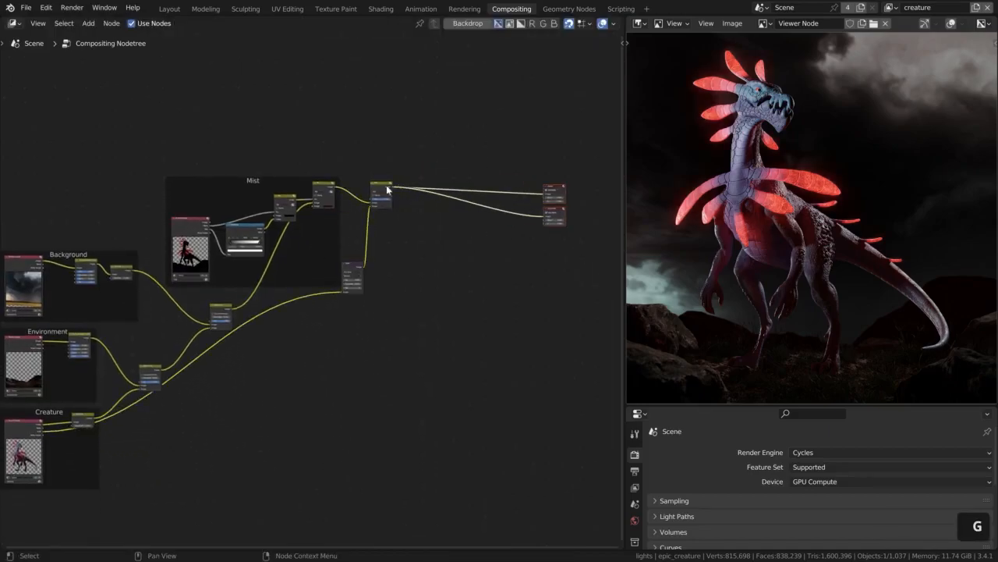
drag(387, 190, 438, 244)
drag(348, 274, 387, 268)
drag(354, 222, 461, 308)
key(ctrl+j)
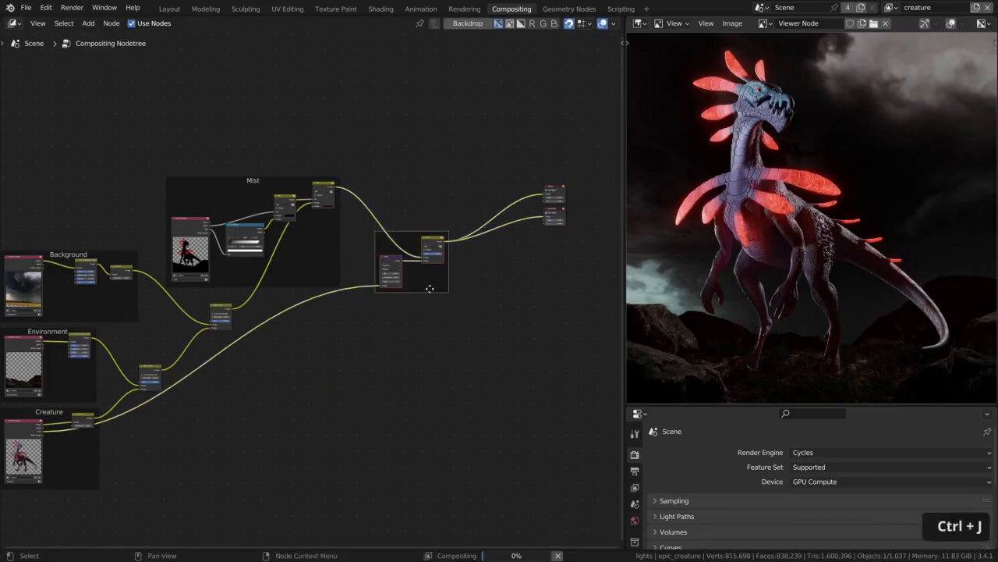
Label the new frame Scales Glow and set its label size to 40.
key(n)
click(566, 92)
text(Scales Glow)
key(Return)
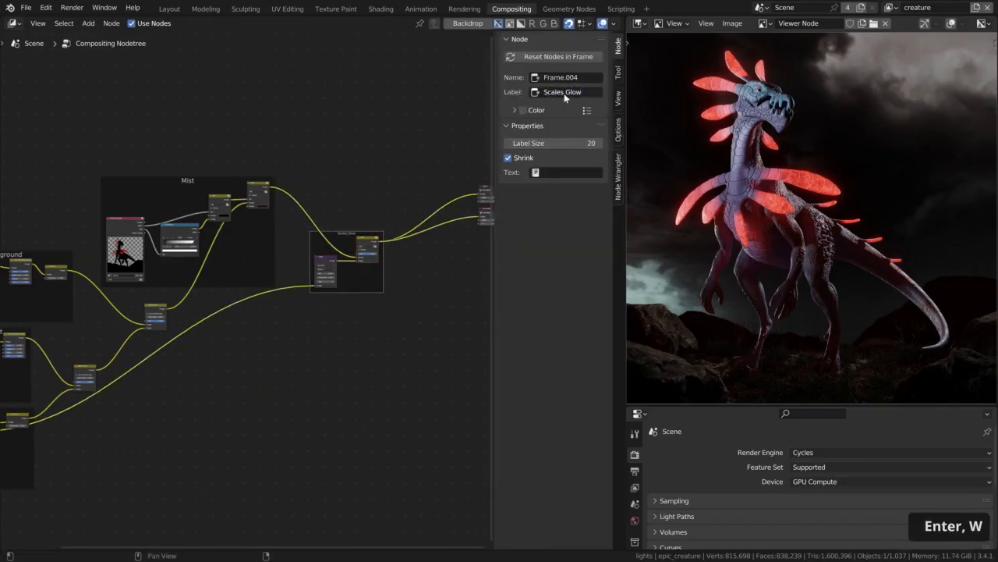
drag(552, 142, 581, 143)
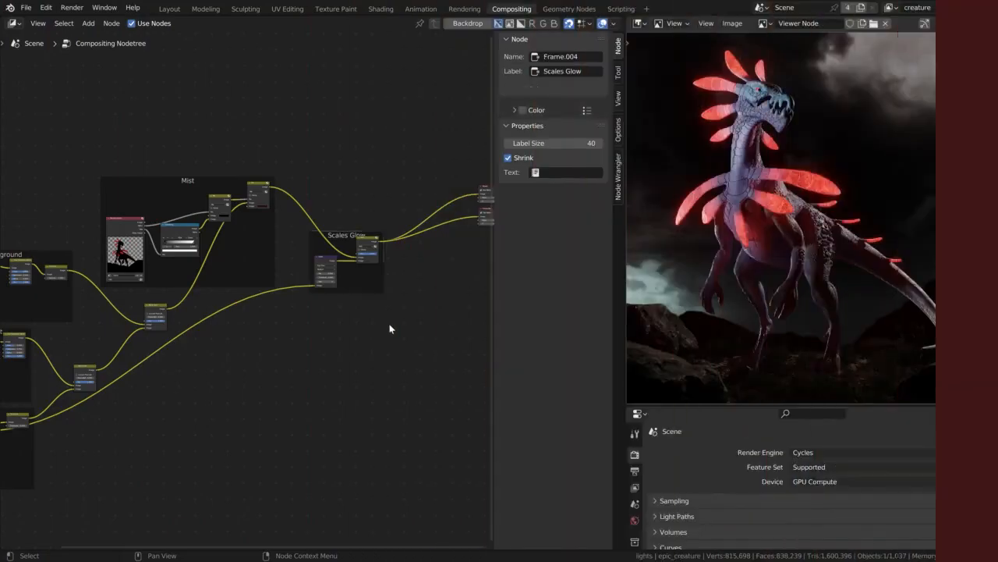
key(n)
Add a second Glare node above the Scales Glow frame and feed it the Background render layer's image.
middle_drag(424, 294, 479, 309)
key(shift+a)
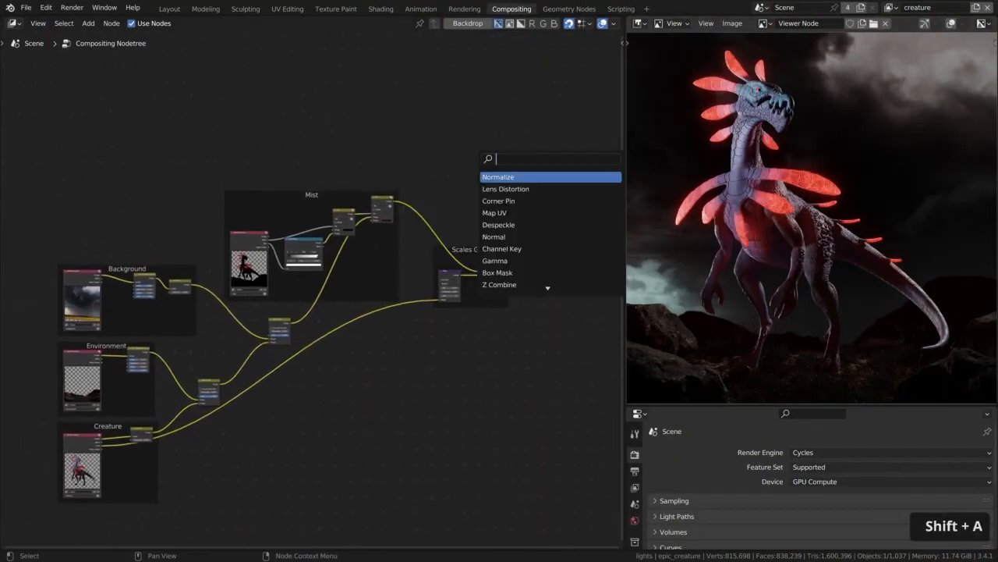
text(g)
click(496, 189)
click(481, 165)
scroll(123, 325, up, 5)
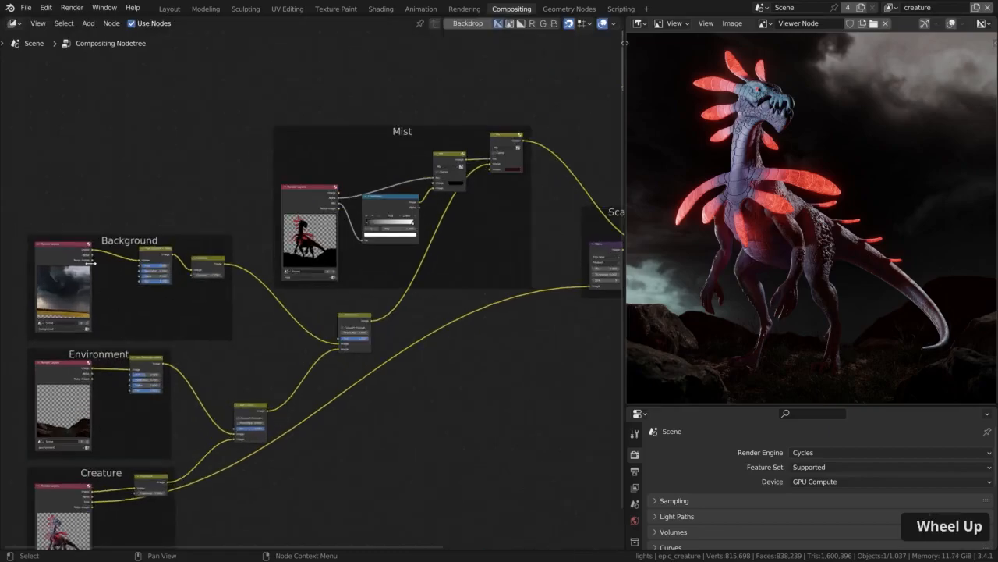
scroll(155, 303, down, 2)
drag(60, 287, 515, 148)
Set the second Glare node to Fog Glow with threshold 0 and size 9.
middle_drag(514, 148, 499, 153)
scroll(499, 153, up, 5)
click(404, 134)
click(398, 174)
click(400, 179)
text(0)
key(Return)
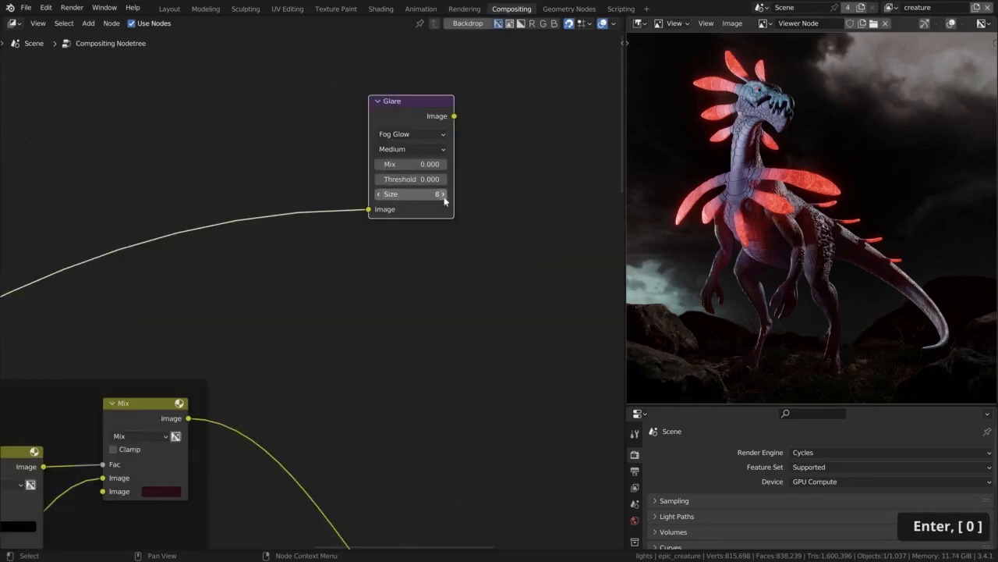
click(444, 196)
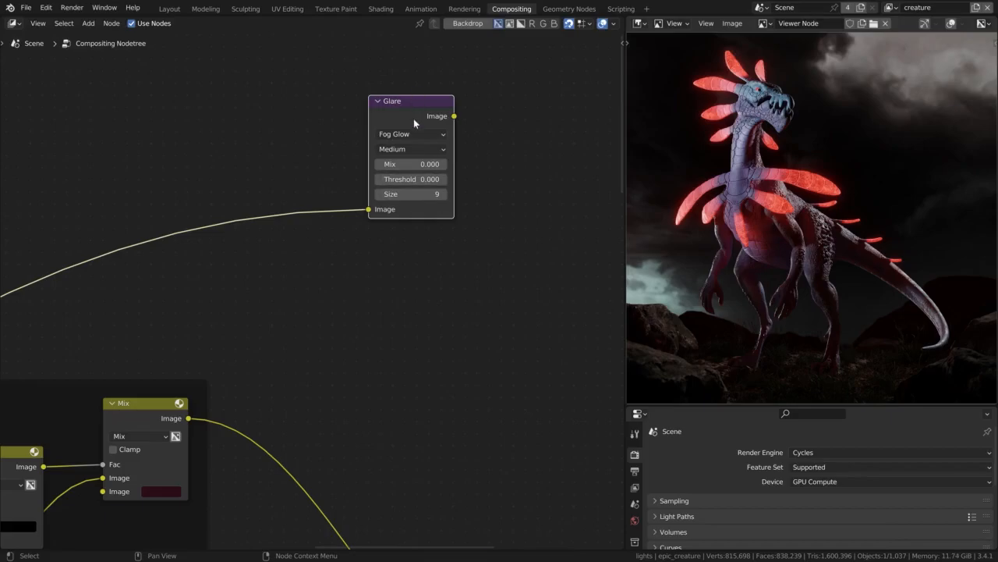
Preview the second Glare node's output in the viewer and fit the image to the view.
scroll(416, 148, up, 2)
scroll(876, 208, down, 2)
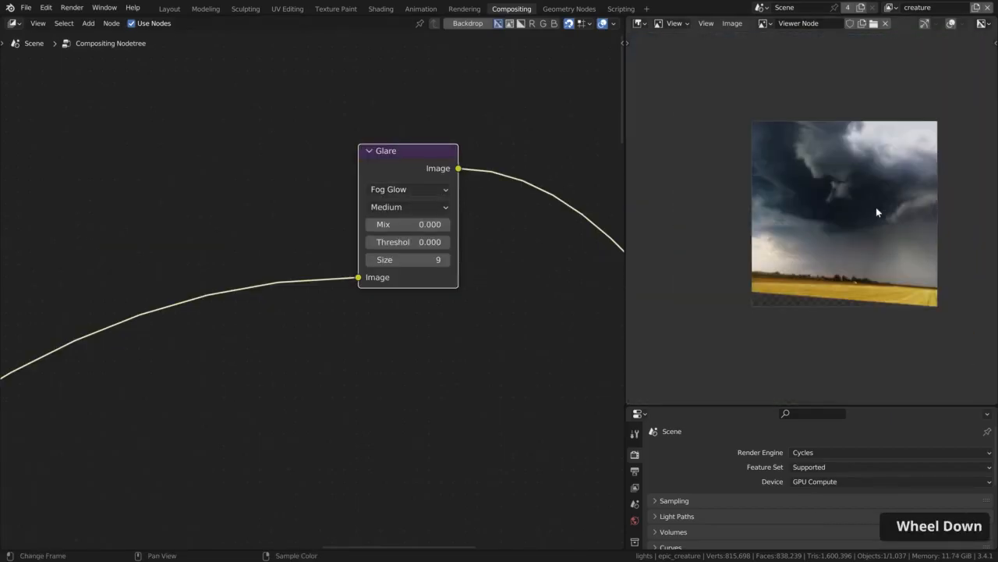
key(shift+Home)
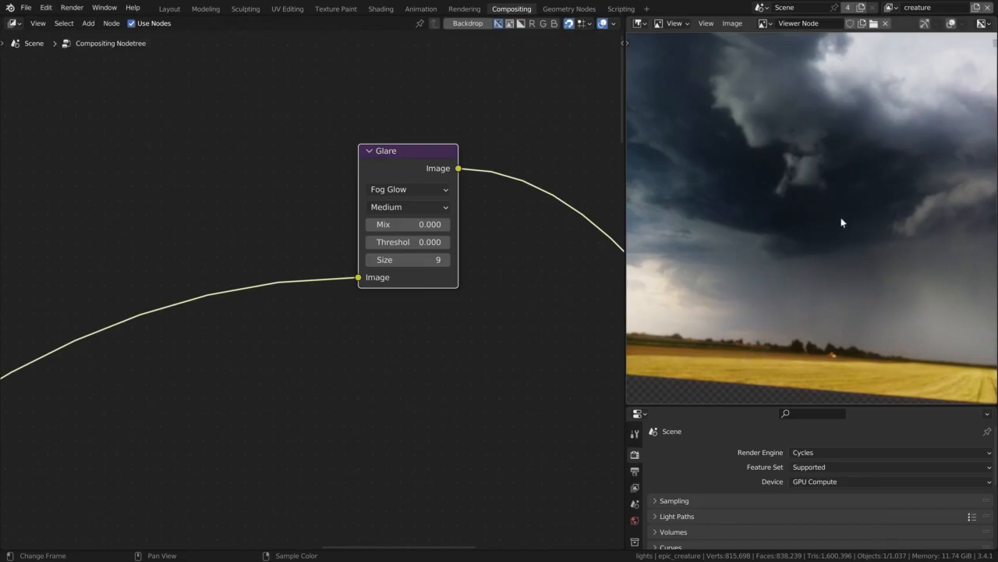
Preview the Mist render layer's outputs in the viewer, ending on its Alpha mask.
scroll(394, 356, down, 4)
middle_drag(394, 356, 476, 245)
ctrl+shift+click(102, 431)
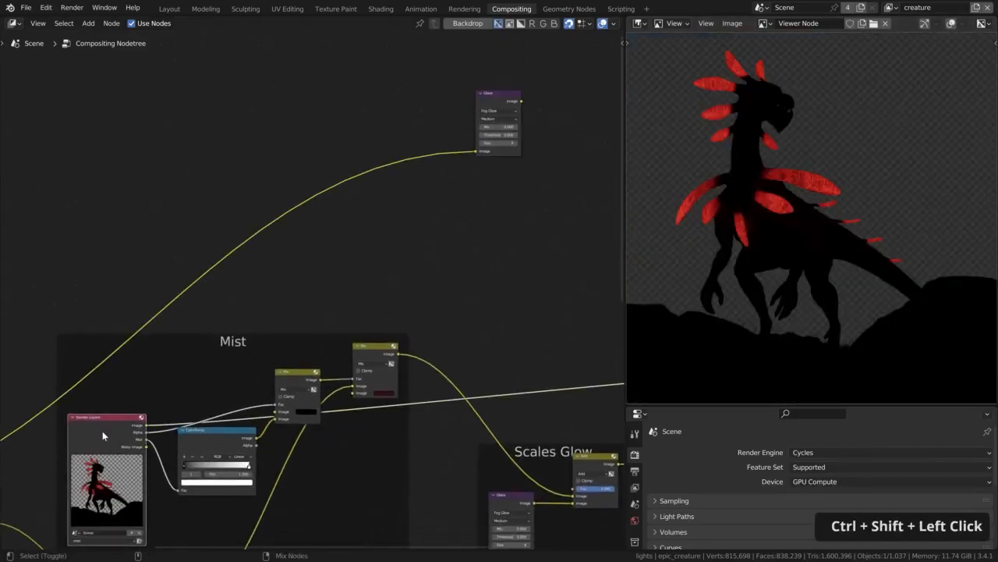
ctrl+shift+click(104, 429)
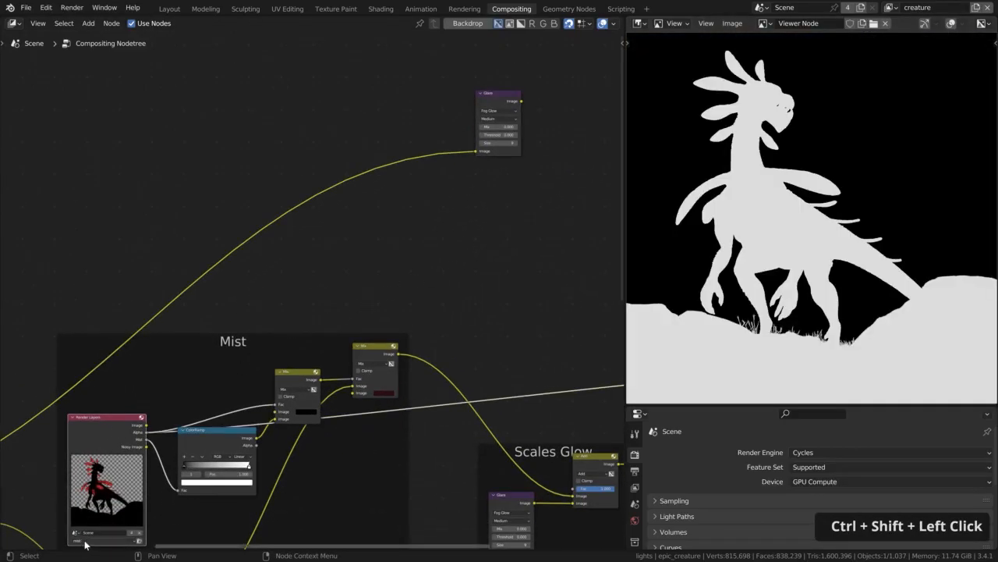
Insert a Mix node on the link between the Background render layer and the second Glare node.
middle_drag(369, 268, 382, 290)
key(shift+a)
text(mix)
key(Return)
click(361, 211)
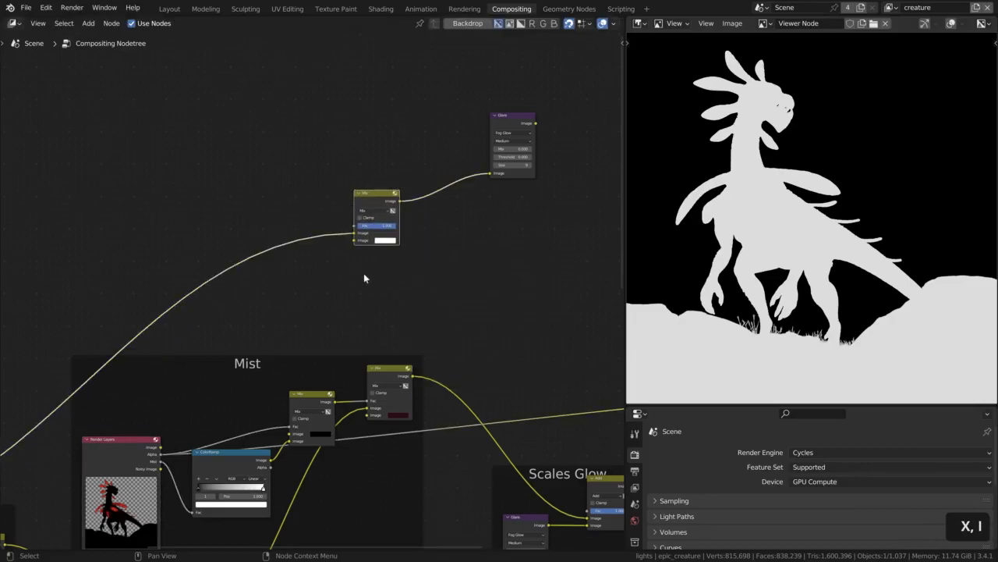
Use the Mist layer's Alpha as the new Mix node's factor, set its second colour to black, and preview the Glare result.
drag(160, 453, 359, 231)
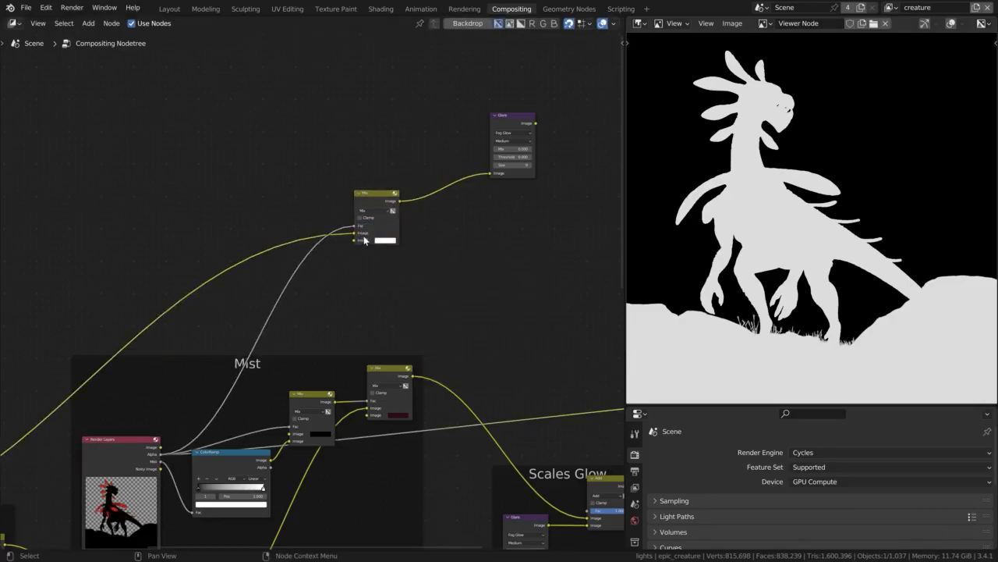
scroll(373, 195, up, 3)
middle_drag(372, 195, 335, 268)
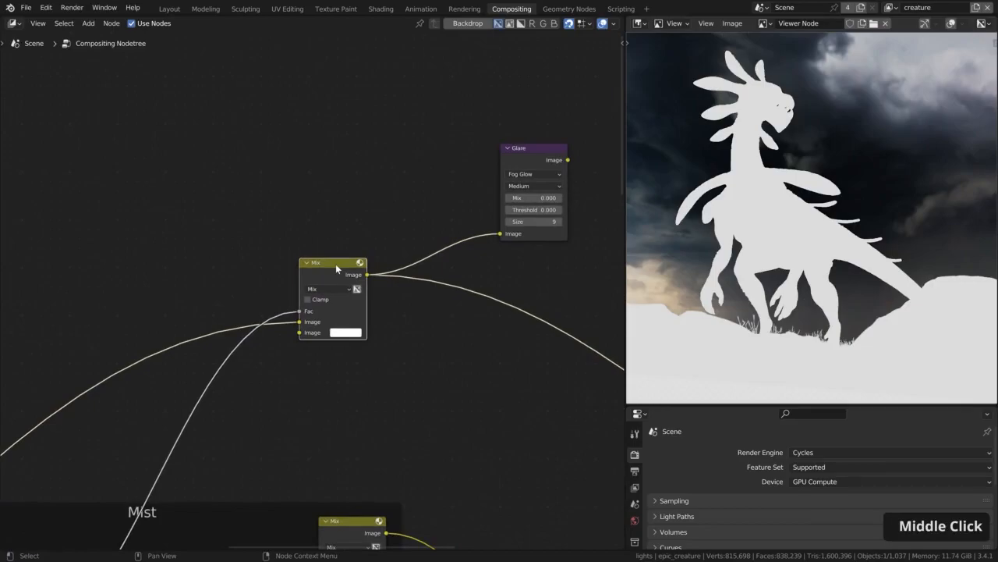
click(345, 334)
drag(411, 217, 412, 269)
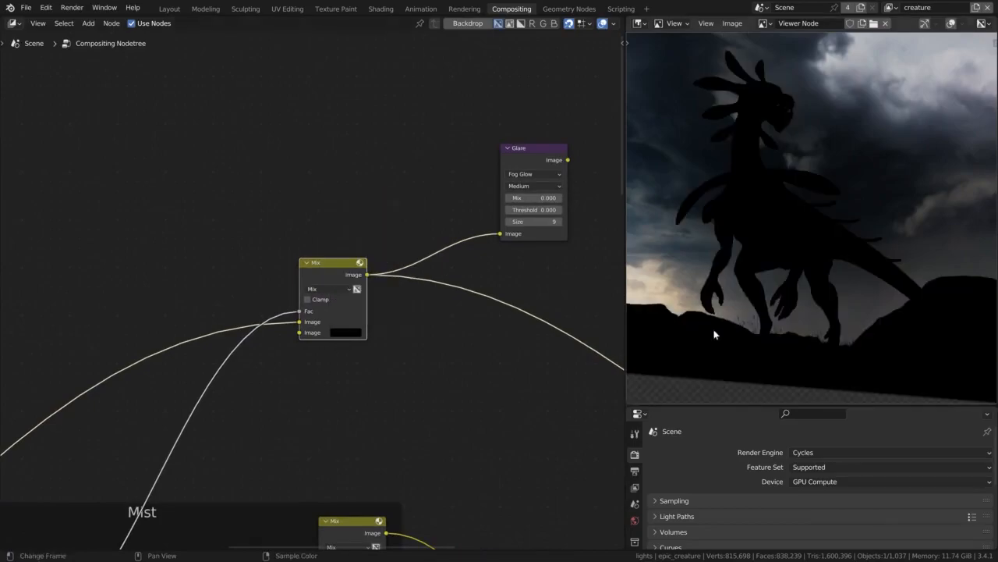
ctrl+shift+click(533, 153)
middle_drag(512, 306, 427, 307)
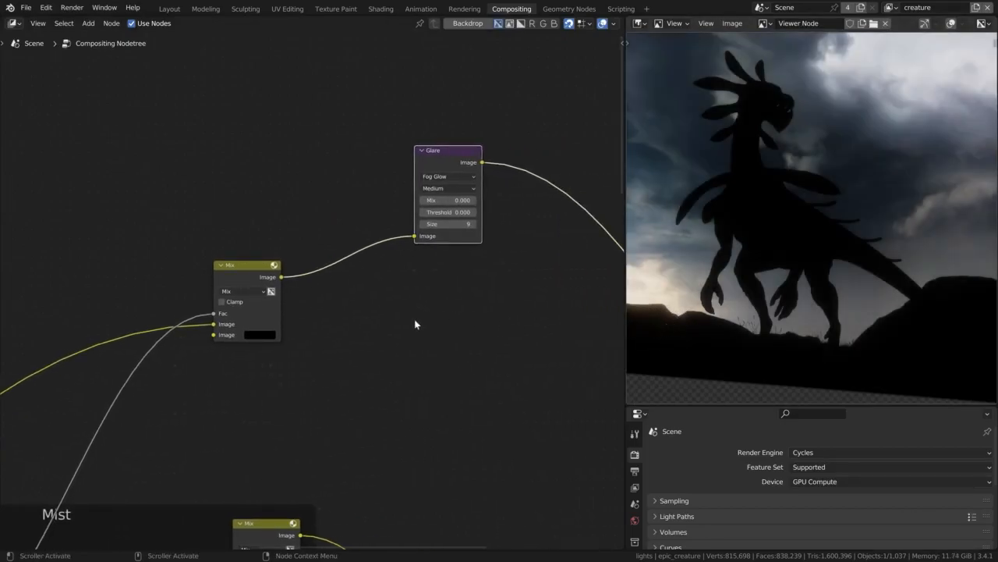
Feed the masking Mix node's first image from the Background frame's last node and remove the raw Background render layer's link.
scroll(412, 325, down, 4)
middle_drag(409, 326, 449, 321)
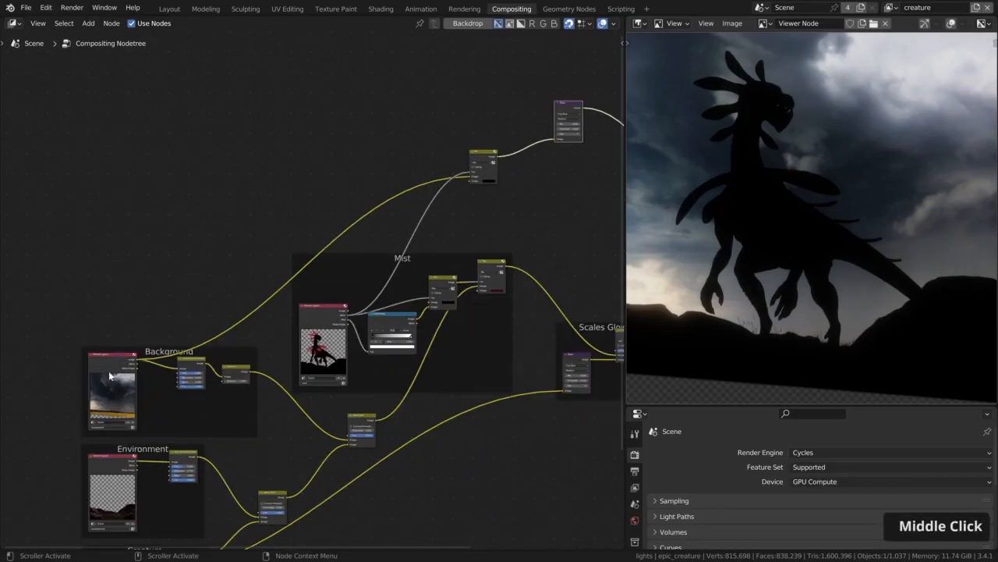
drag(250, 370, 457, 176)
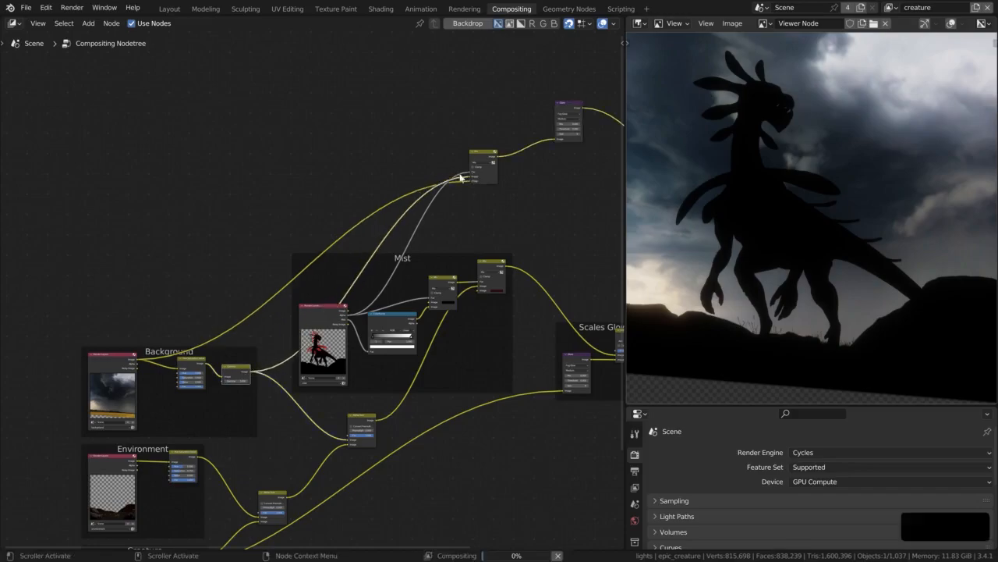
scroll(457, 177, up, 4)
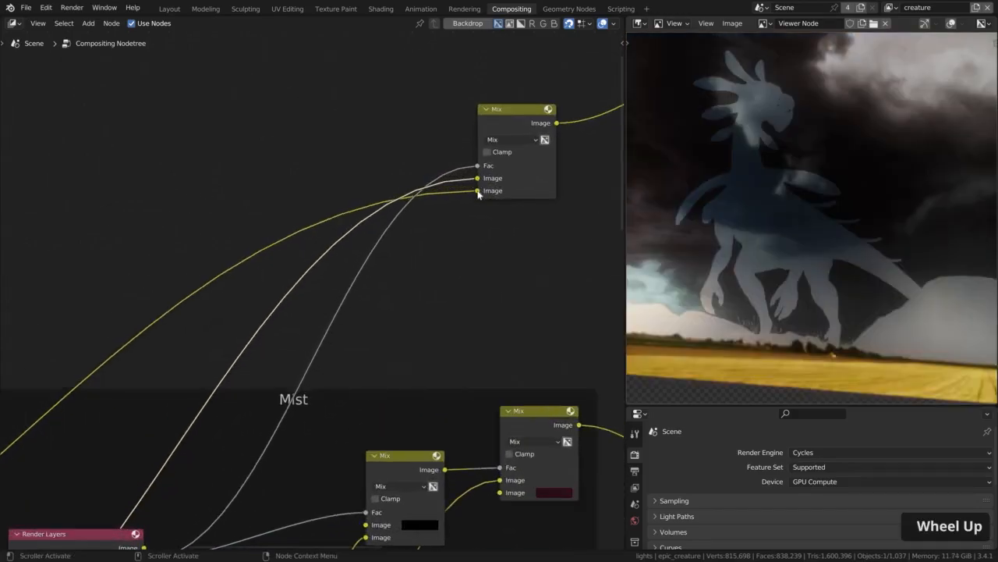
drag(478, 193, 451, 199)
scroll(451, 199, down, 5)
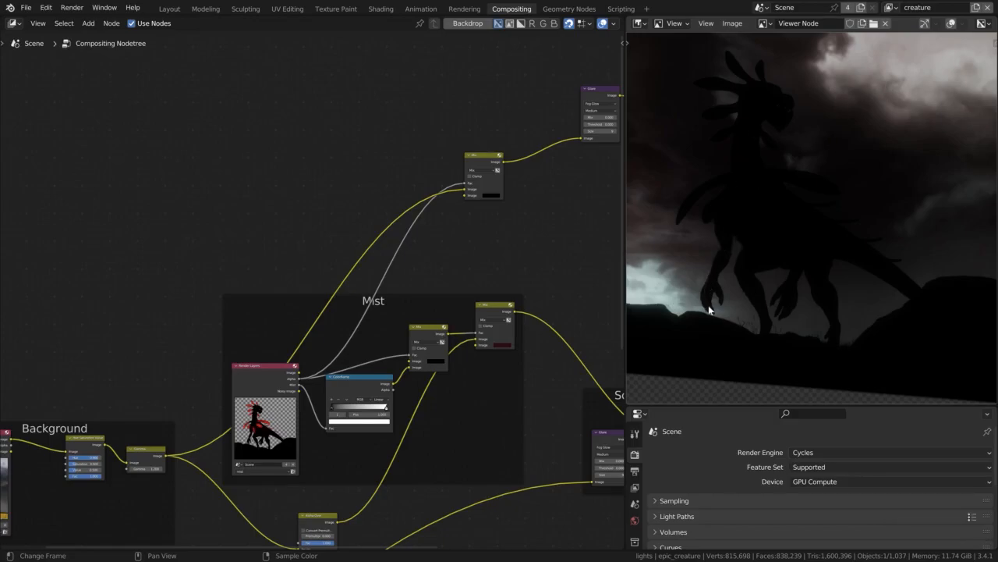
Place a new Mix node before the Viewer and Composite nodes and set its blend mode to Add.
middle_drag(499, 209, 341, 211)
scroll(296, 195, down, 1)
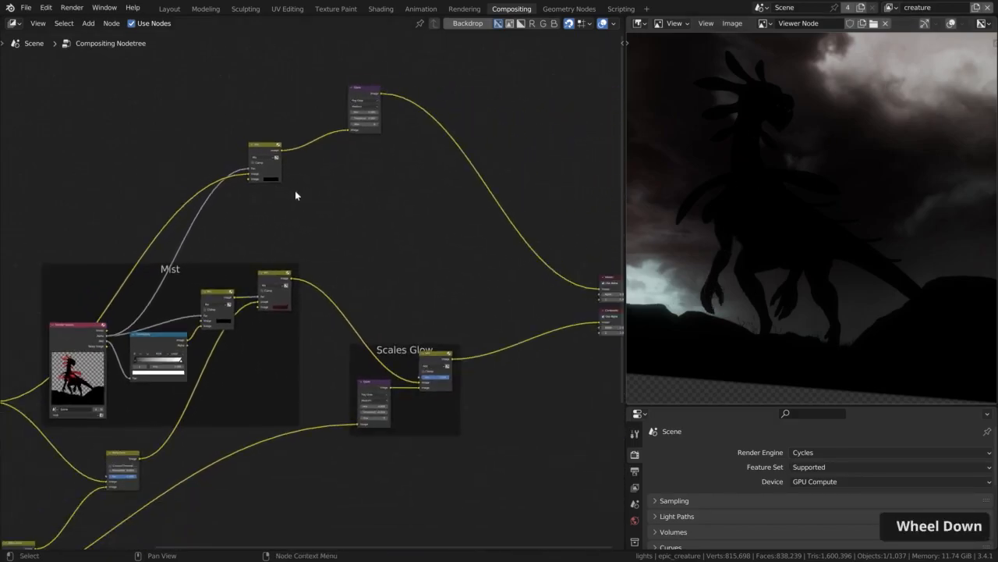
middle_drag(397, 241, 323, 225)
key(shift+a)
text(mix)
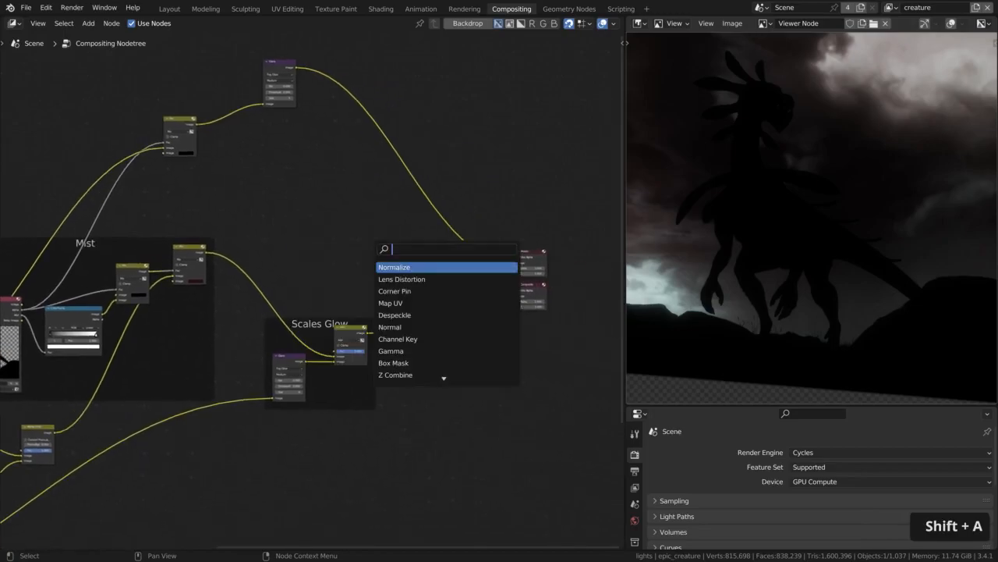
key(Return)
scroll(387, 256, up, 2)
click(384, 234)
click(382, 241)
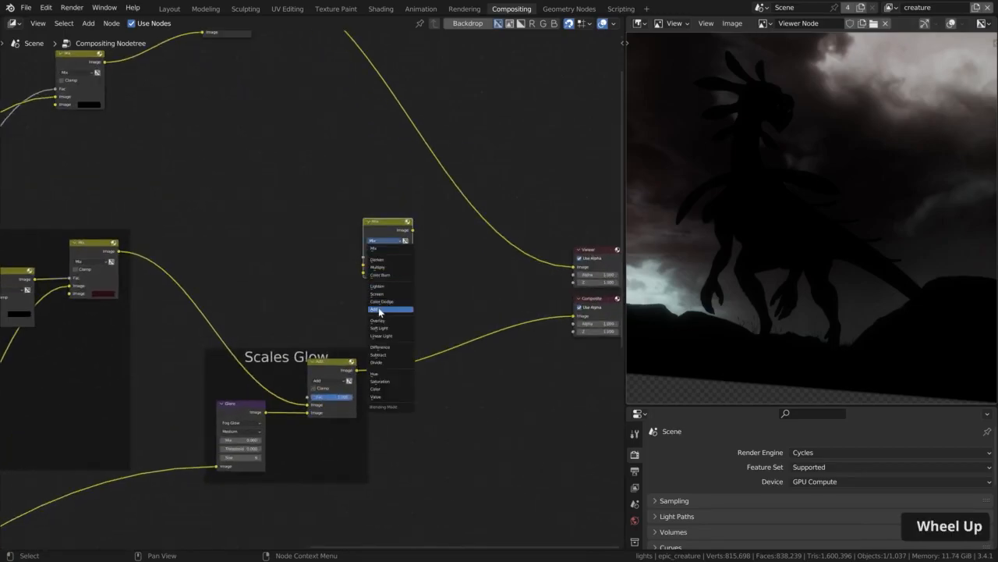
click(380, 312)
Combine the sky Glare output and the Scales Glow result in the new Add node and preview it.
scroll(481, 400, up, 2)
drag(361, 399, 370, 277)
scroll(371, 289, down, 2)
drag(291, 87, 375, 298)
ctrl+shift+click(393, 290)
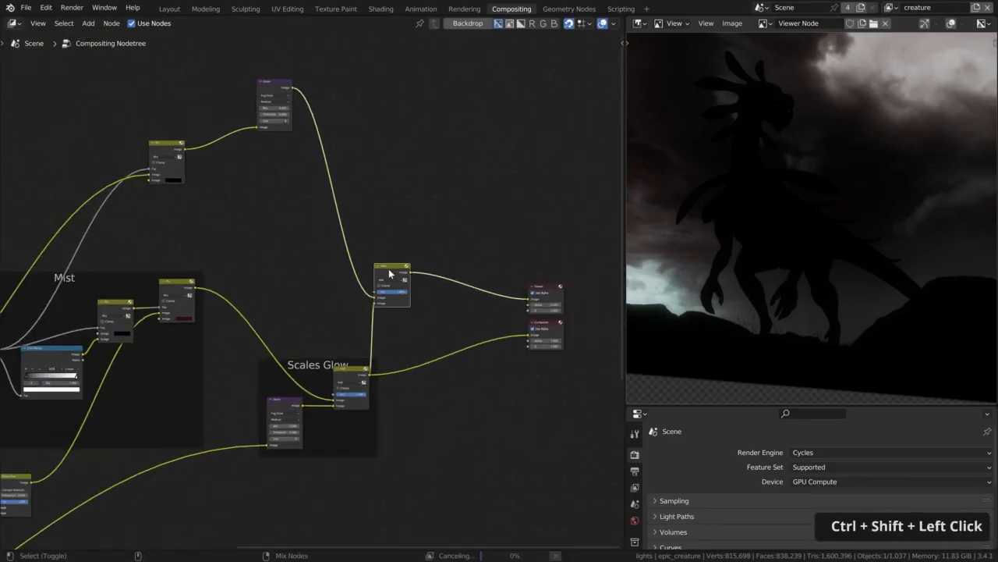
middle_drag(390, 272, 439, 239)
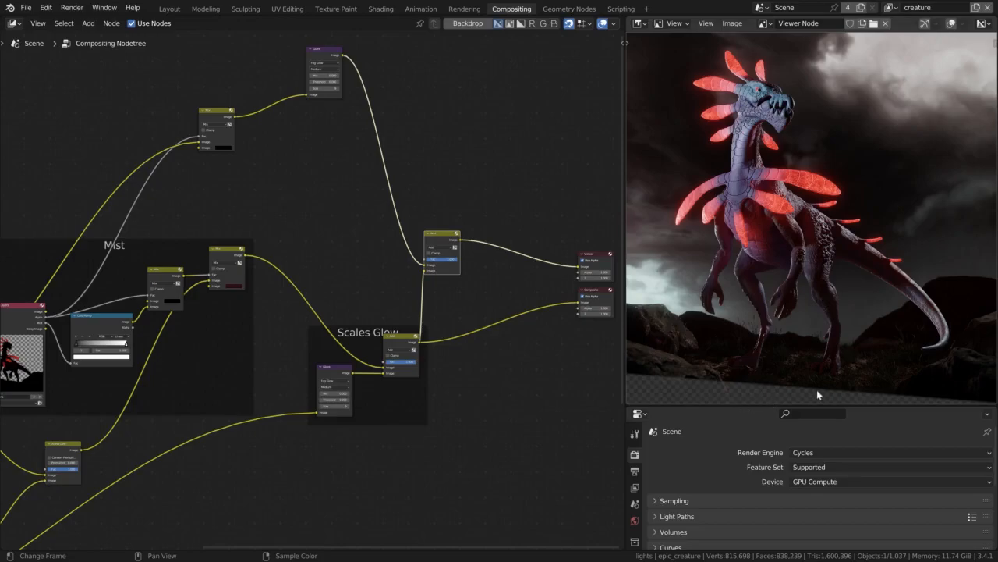
Preview the Background render layer and the masking Mix node's output in the viewer.
middle_drag(281, 196, 587, 132)
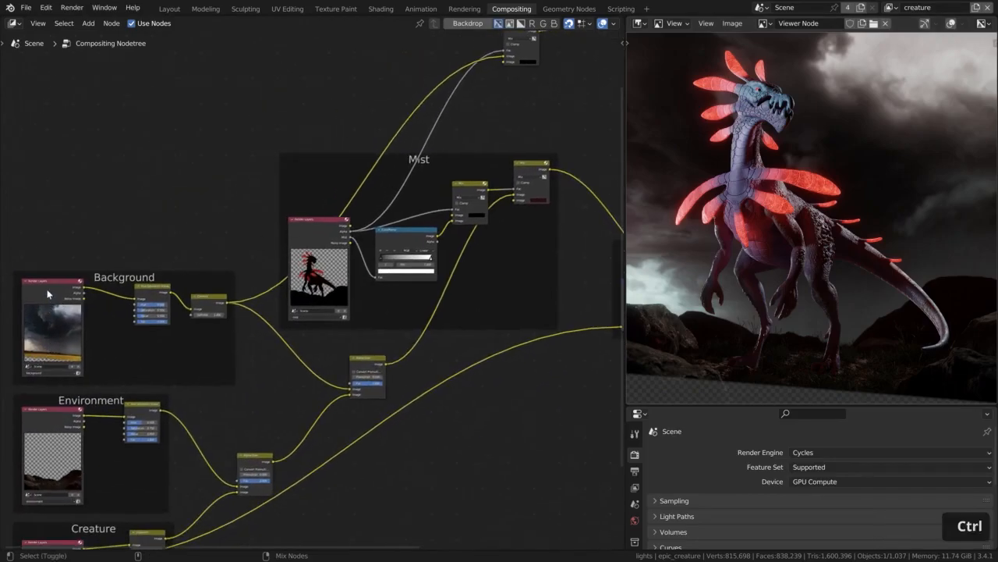
ctrl+shift+click(38, 363)
middle_drag(546, 296, 407, 406)
ctrl+shift+click(385, 134)
middle_drag(384, 134, 385, 219)
scroll(384, 217, up, 2)
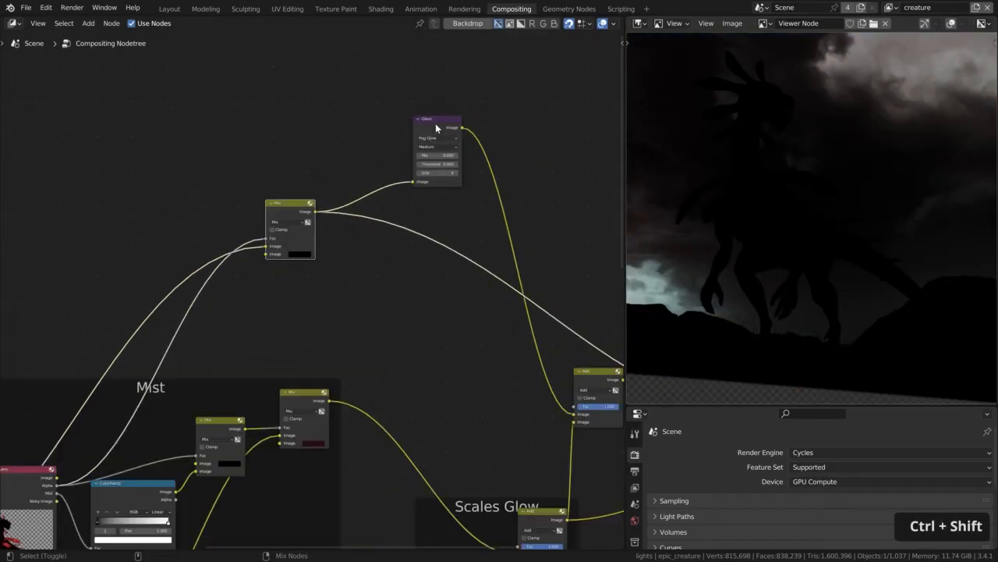
Insert an Alpha Over node between the masking Mix node and the sky Glare node and preview it.
key(shift+a)
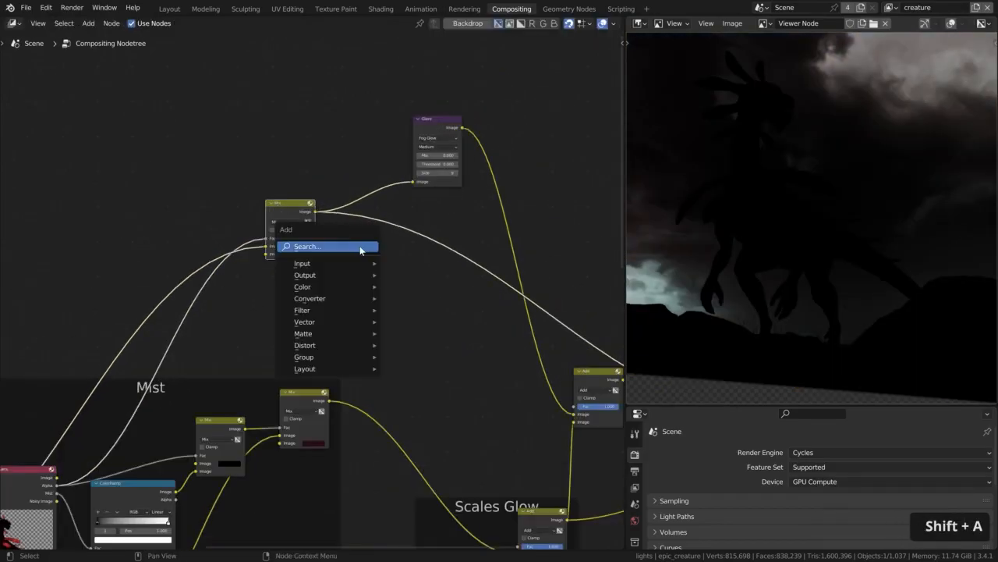
click(328, 245)
text(a)
click(382, 279)
click(347, 191)
ctrl+shift+click(343, 197)
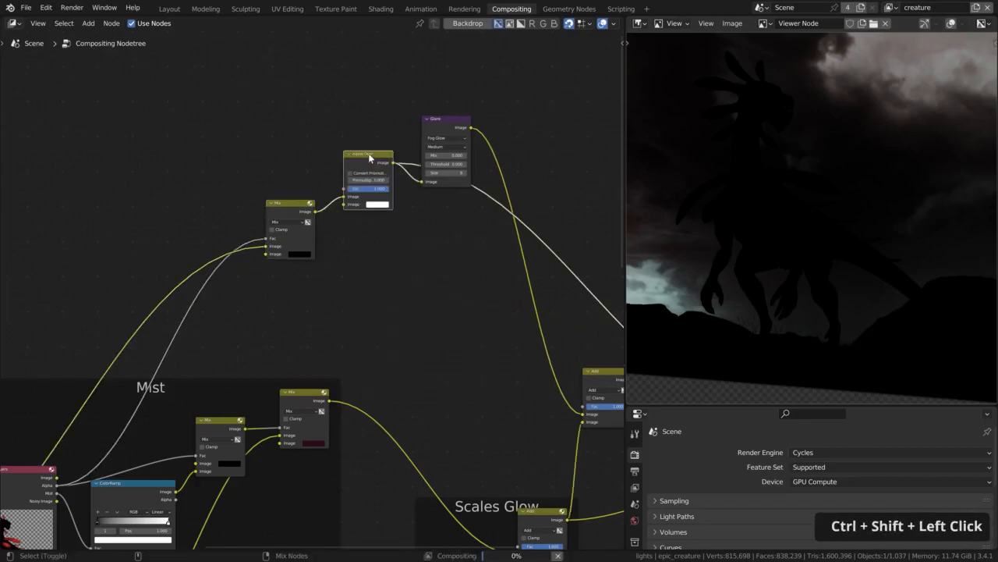
Move the masked sky link to the Alpha Over node's second image input and set its first image colour to black.
scroll(338, 200, up, 3)
drag(338, 215, 337, 206)
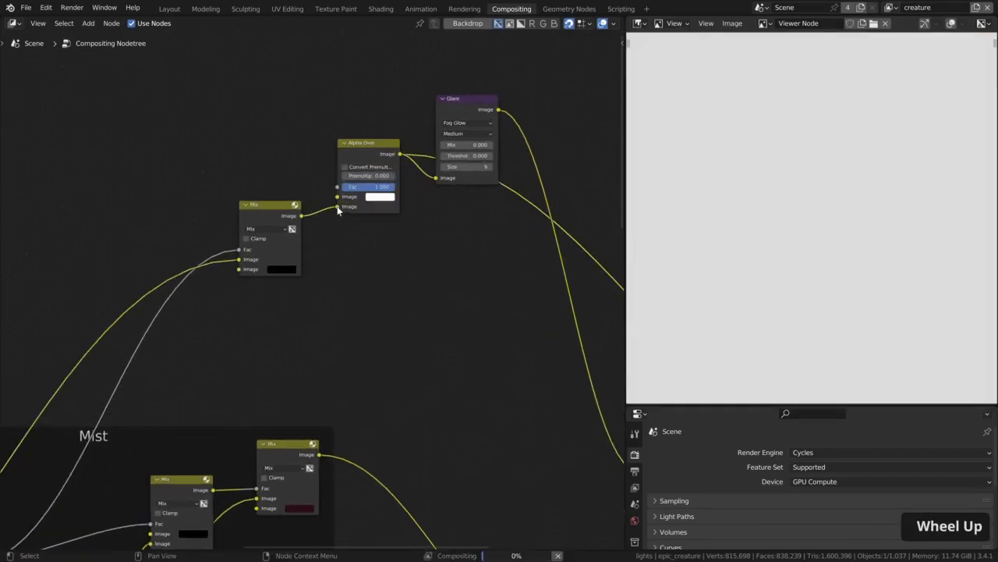
click(379, 196)
drag(442, 124, 441, 138)
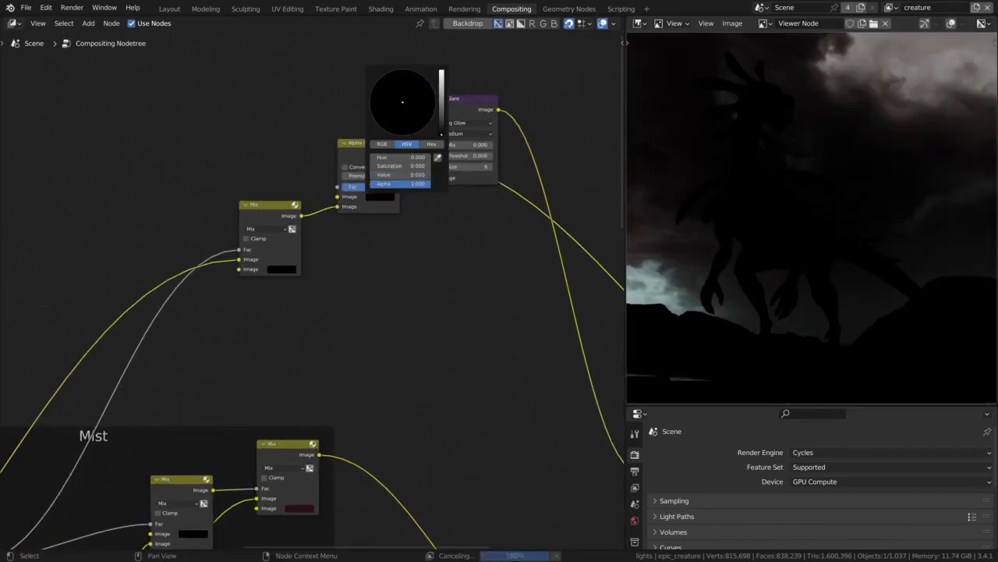
Preview the sky Glare and the final Add node, and link that Add node to the Composite output.
ctrl+shift+click(463, 109)
middle_drag(504, 241, 256, 92)
scroll(356, 163, down, 2)
ctrl+shift+click(358, 220)
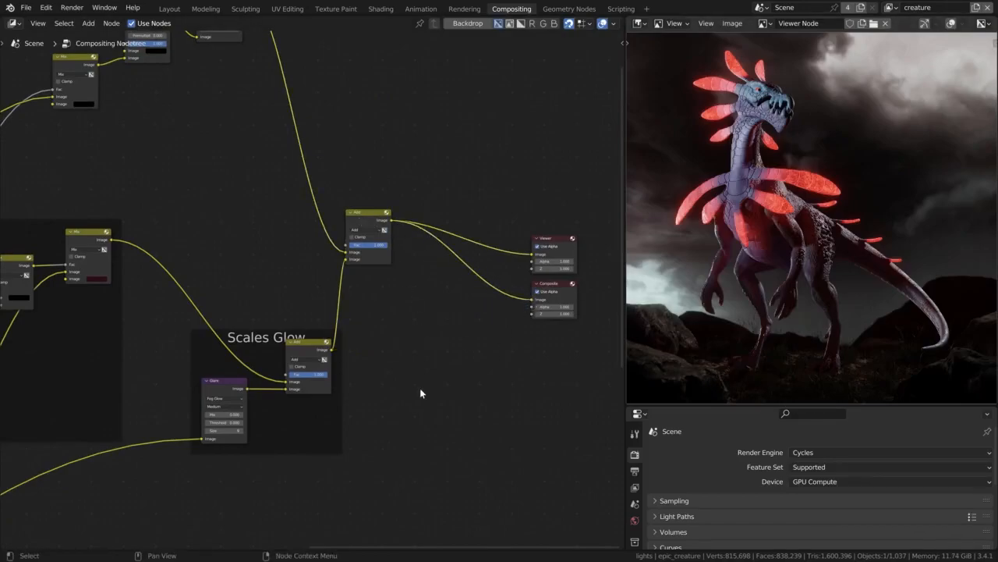
Group the masking Mix, Alpha Over and sky Glare nodes in a frame labelled "Sky Glow" with label size 40.
scroll(421, 388, down, 3)
middle_drag(230, 195, 323, 179)
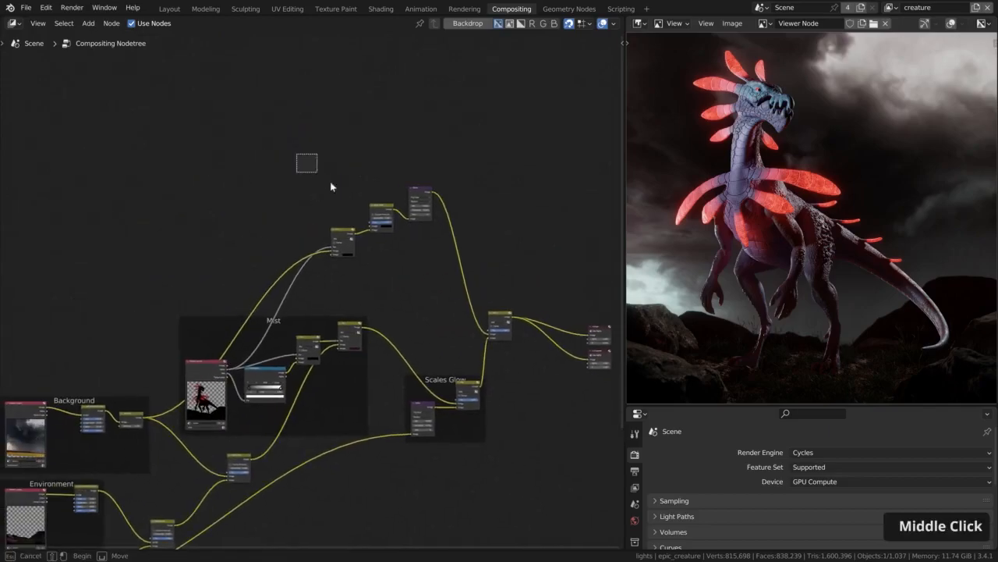
key(ctrl+j)
key(n)
click(569, 92)
text(Sky Glow)
key(Return)
click(554, 142)
text(40)
key(Return)
key(n)
scroll(472, 283, down, 3)
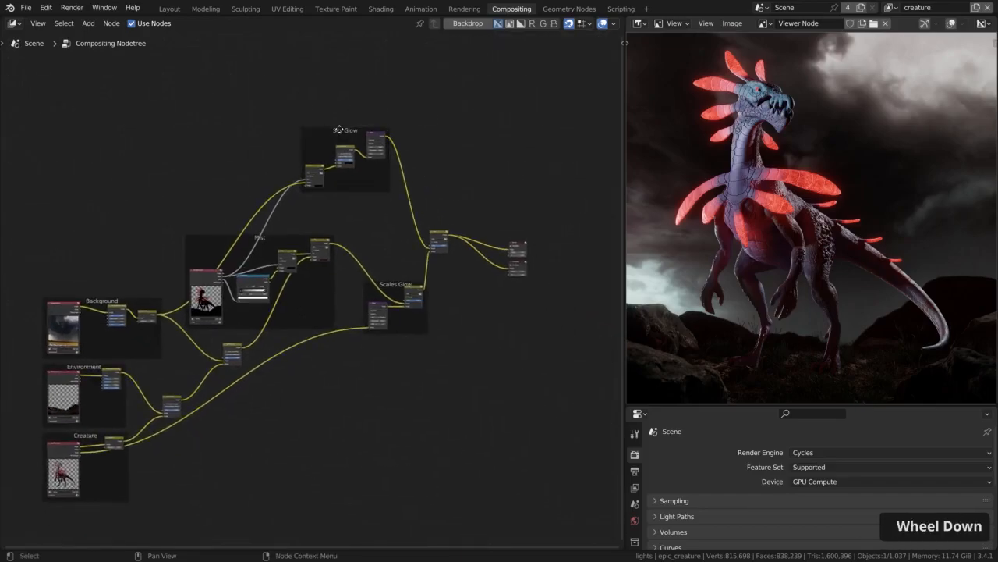
Move the Sky Glow frame above Scales Glow, include the final Add node in it, and place the output nodes beside it.
key(g)
click(360, 164)
drag(444, 237, 420, 163)
drag(491, 212, 552, 283)
key(g)
click(587, 204)
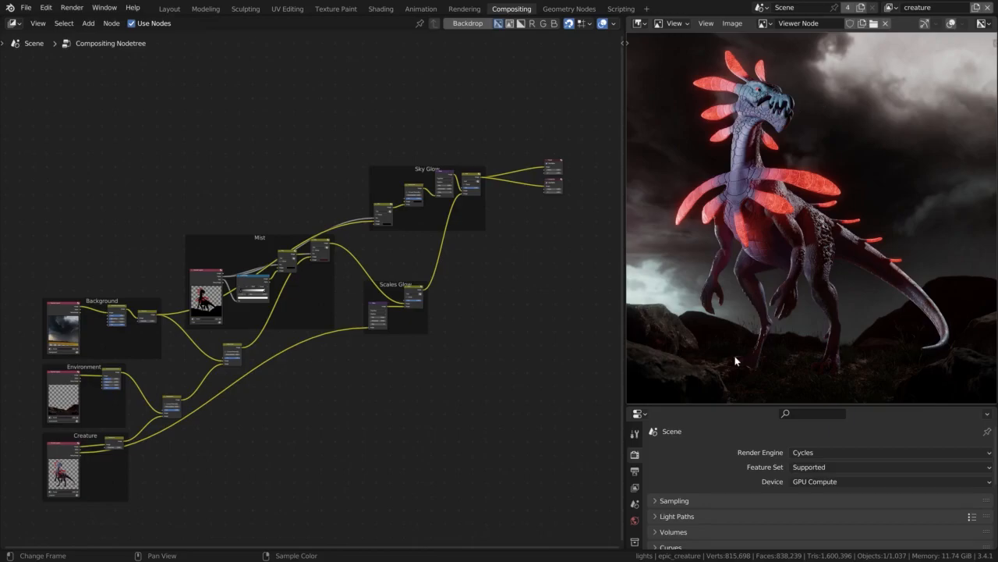
Create a brush texture named "grain" and set its type to Noise.
drag(724, 405, 720, 196)
click(635, 478)
click(831, 265)
click(831, 265)
text(grain)
key(Return)
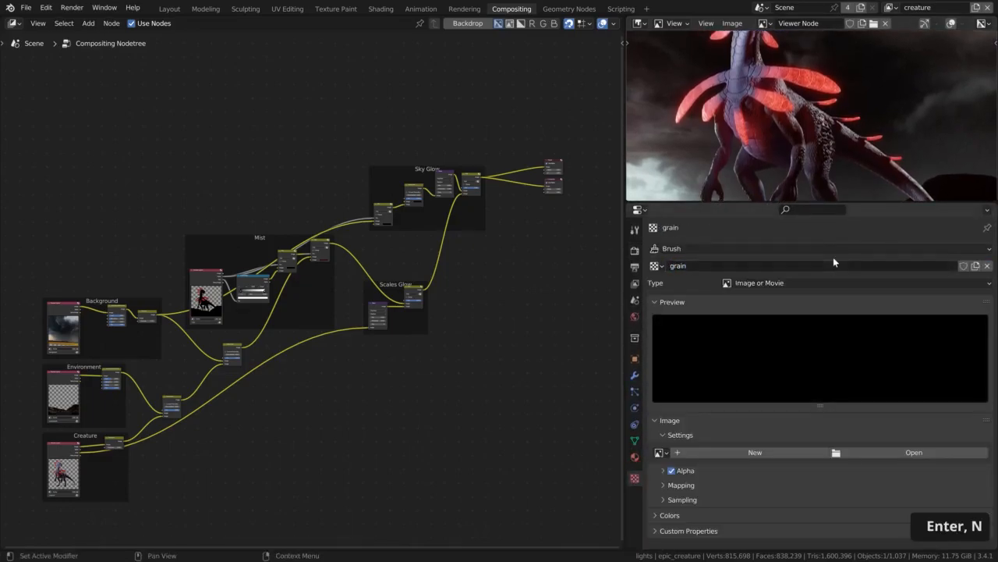
click(797, 284)
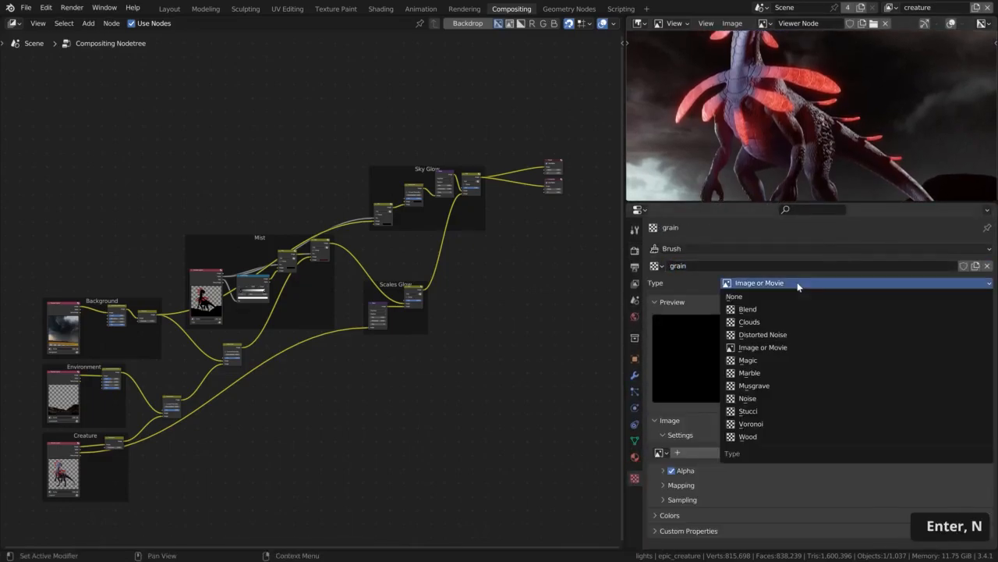
click(762, 397)
drag(690, 202, 686, 407)
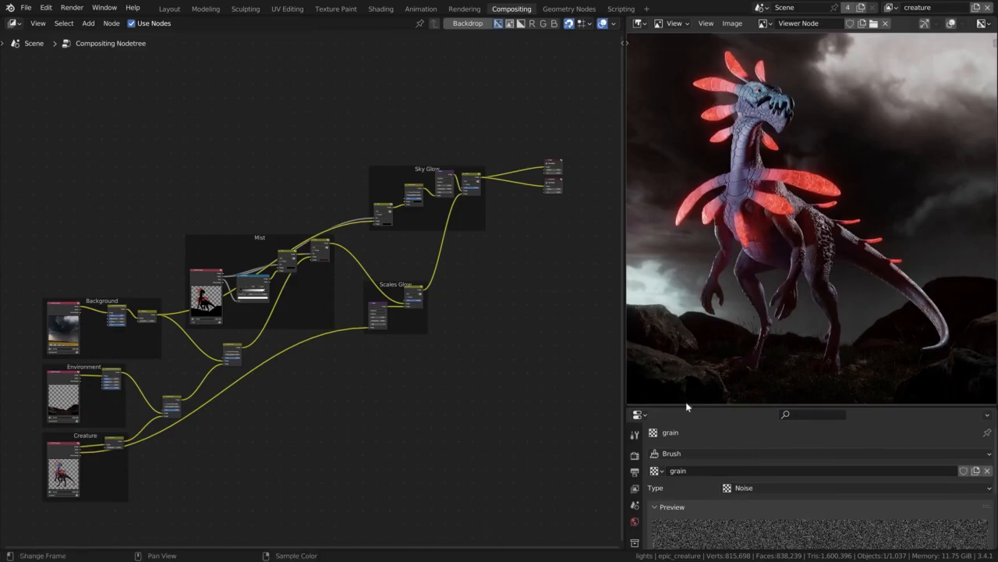
Add a Texture node in the empty area above the Sky Glow frame.
scroll(528, 216, up, 2)
middle_drag(528, 216, 436, 314)
scroll(443, 327, up, 1)
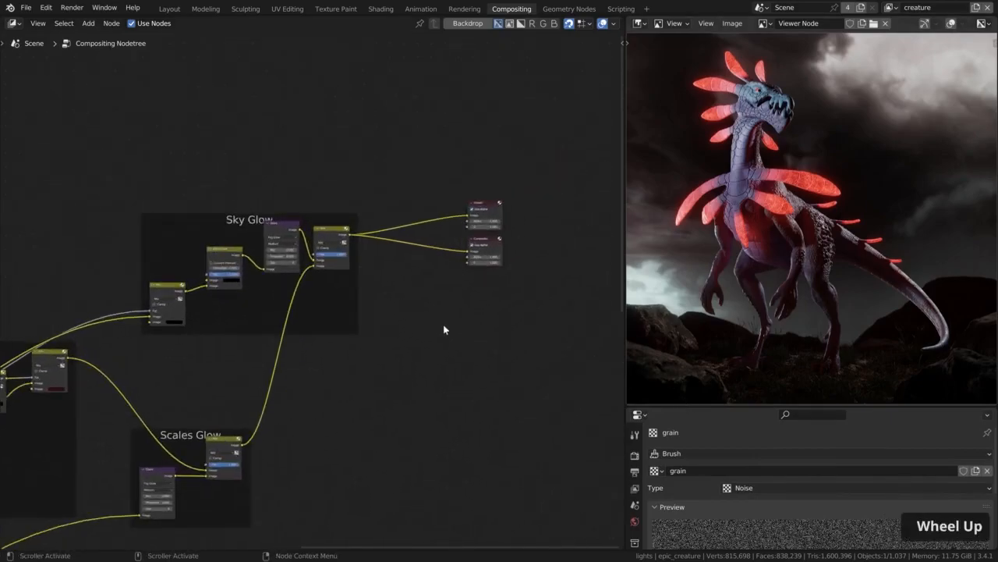
middle_drag(503, 333, 426, 390)
key(shift+a)
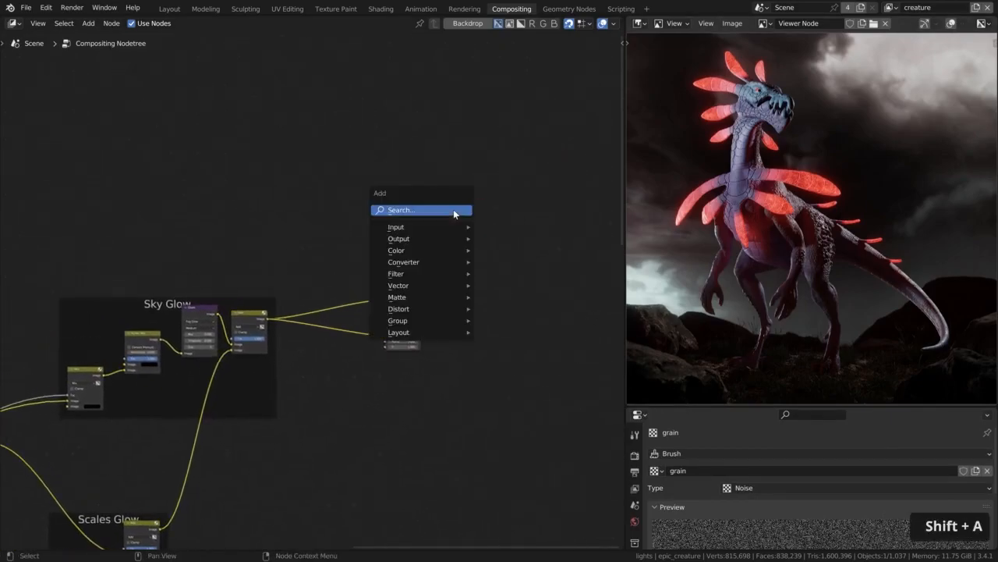
click(453, 209)
text(te)
click(470, 232)
click(259, 139)
Assign the grain texture to the Texture node and preview its Color output.
scroll(249, 171, up, 6)
click(253, 171)
click(269, 184)
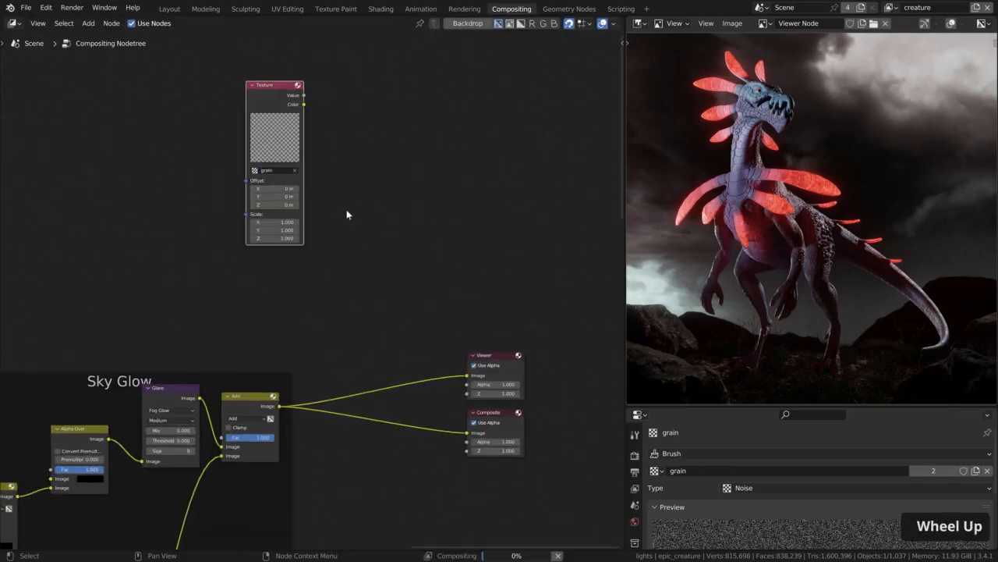
scroll(345, 209, down, 2)
middle_drag(296, 156, 267, 133)
ctrl+shift+click(269, 132)
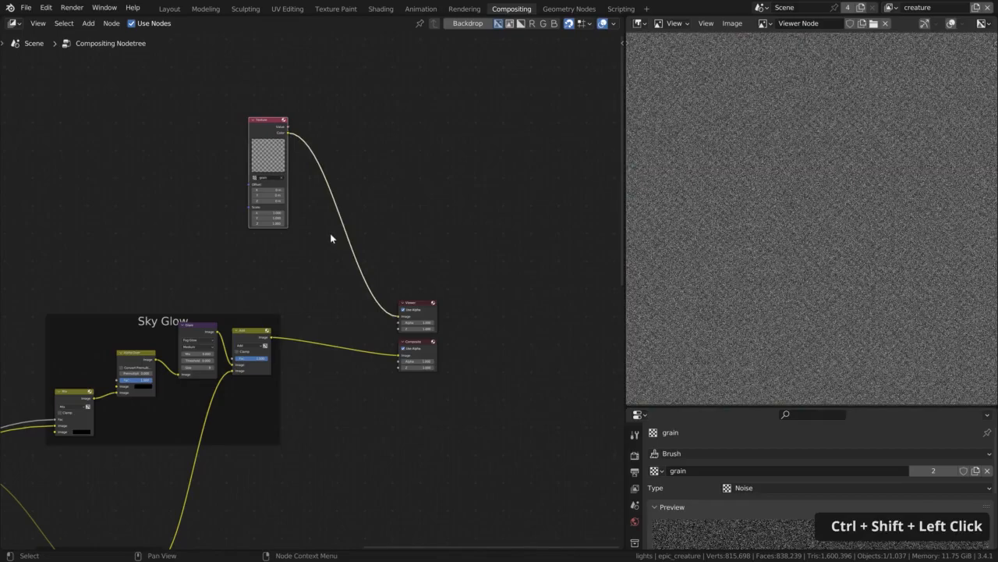
Insert a Mix node between the Sky Glow result and the Composite node, with the grain texture's Color as second image.
scroll(329, 234, up, 1)
key(shift+a)
text(mix)
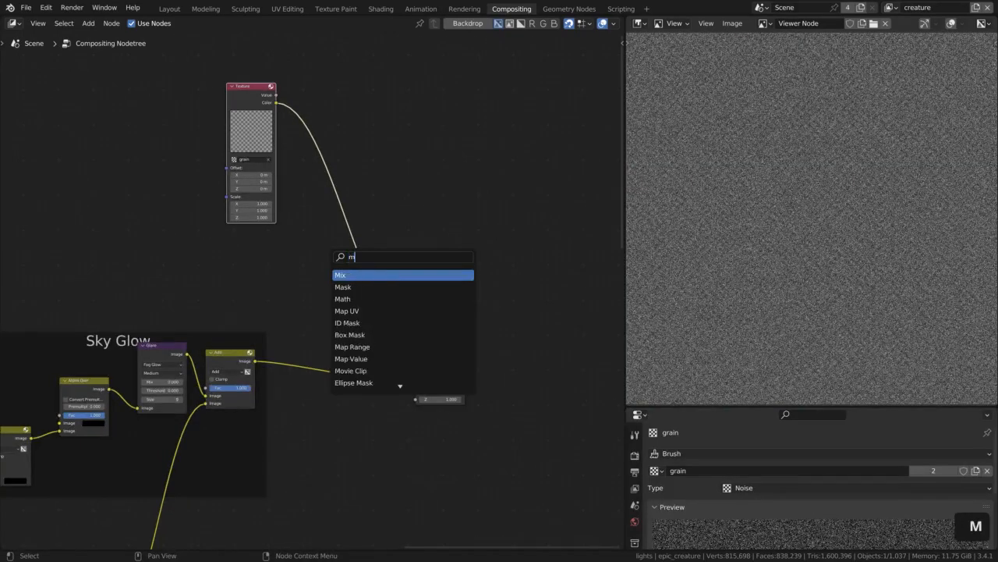
key(Return)
click(323, 353)
drag(276, 102, 311, 375)
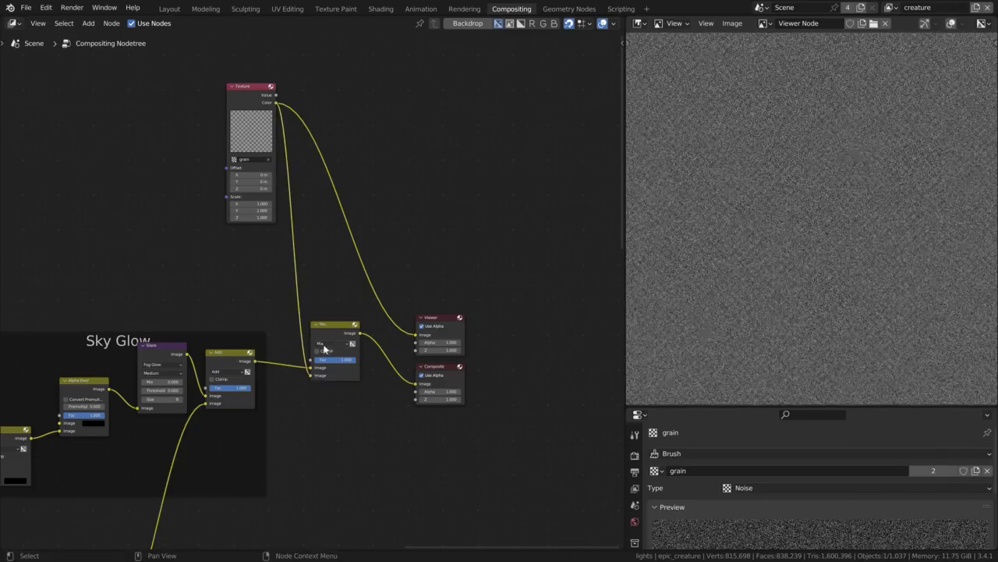
Set the grain Mix node's blend mode to Multiply and inspect the grain up close in the viewer.
scroll(324, 349, up, 4)
click(325, 347)
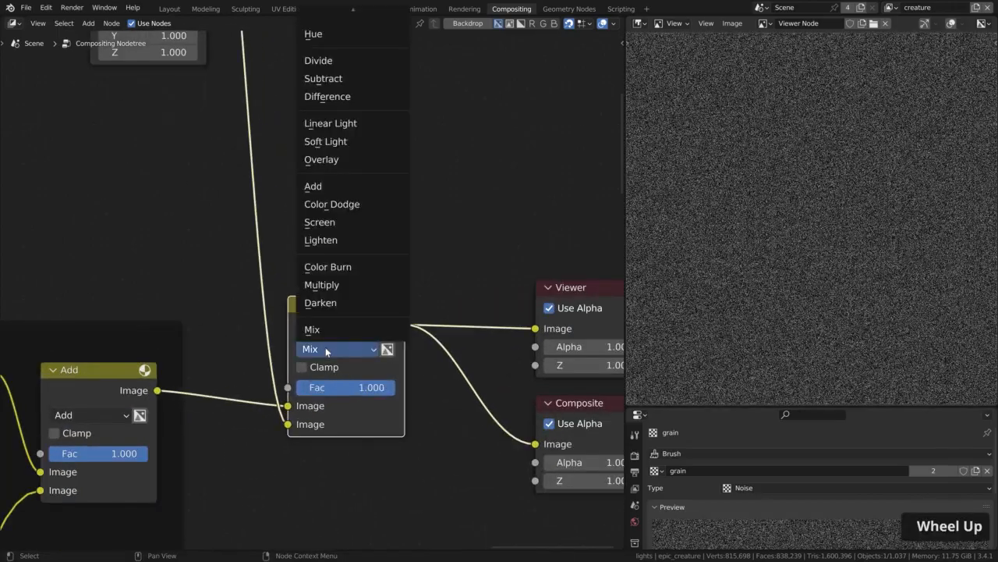
click(336, 288)
key(shift+Home)
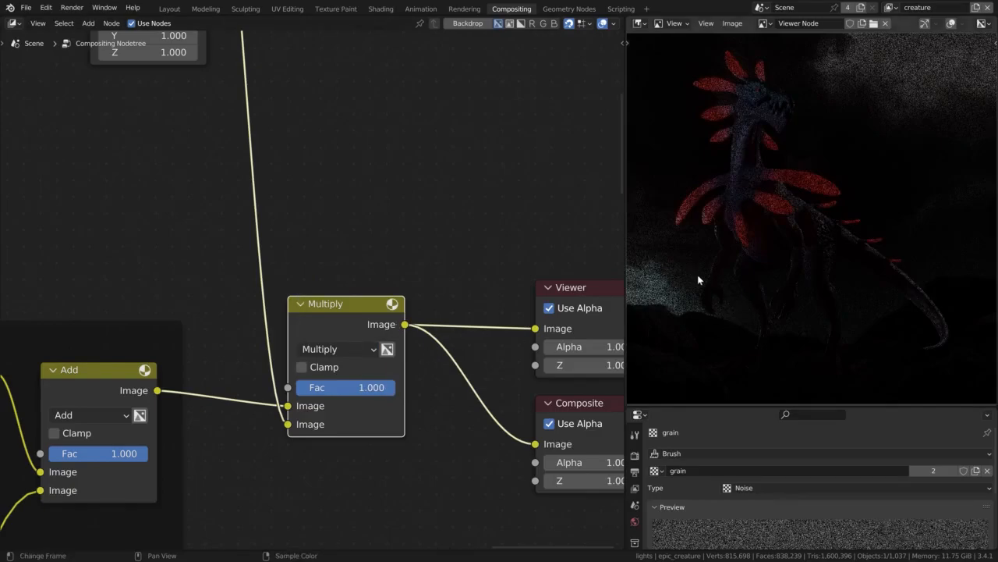
scroll(699, 278, up, 4)
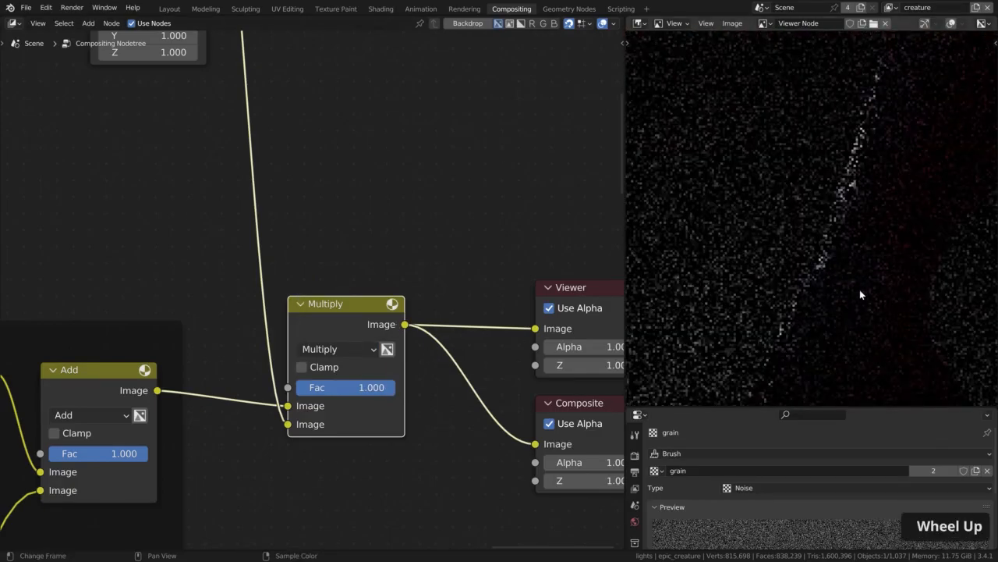
Set the grain Multiply node's factor to 0.25 and check the result on the creature's arm.
drag(358, 388, 319, 391)
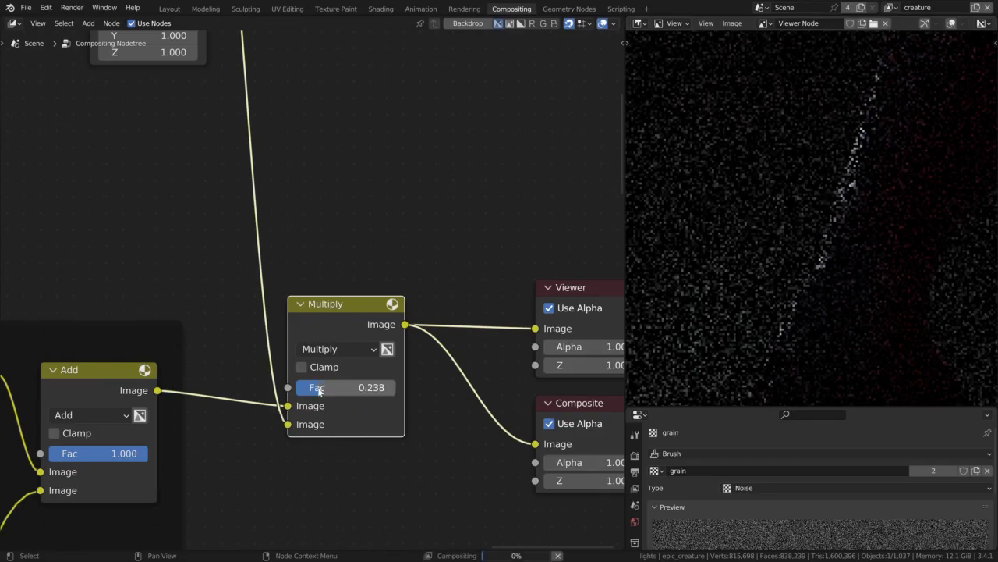
click(319, 388)
text(0.25)
key(Return)
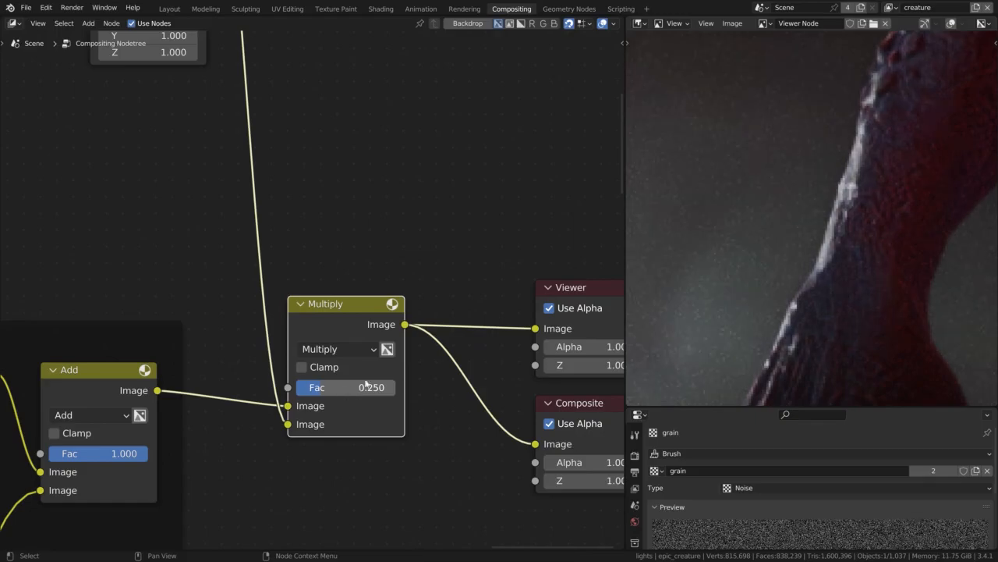
scroll(762, 257, down, 2)
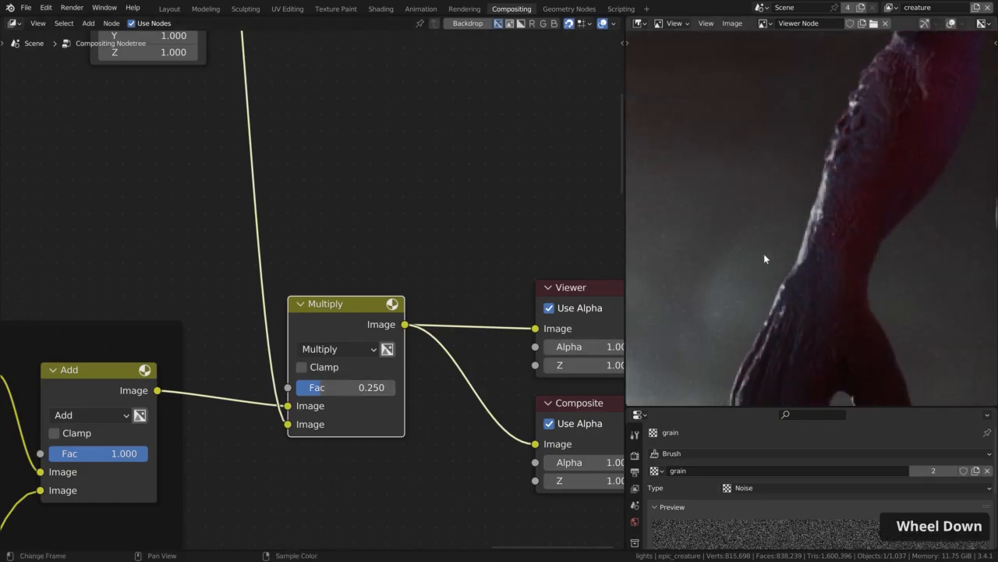
scroll(457, 248, down, 2)
Insert a Filter node of type Soften between the grain texture's Color output and the Multiply node.
key(shift+a)
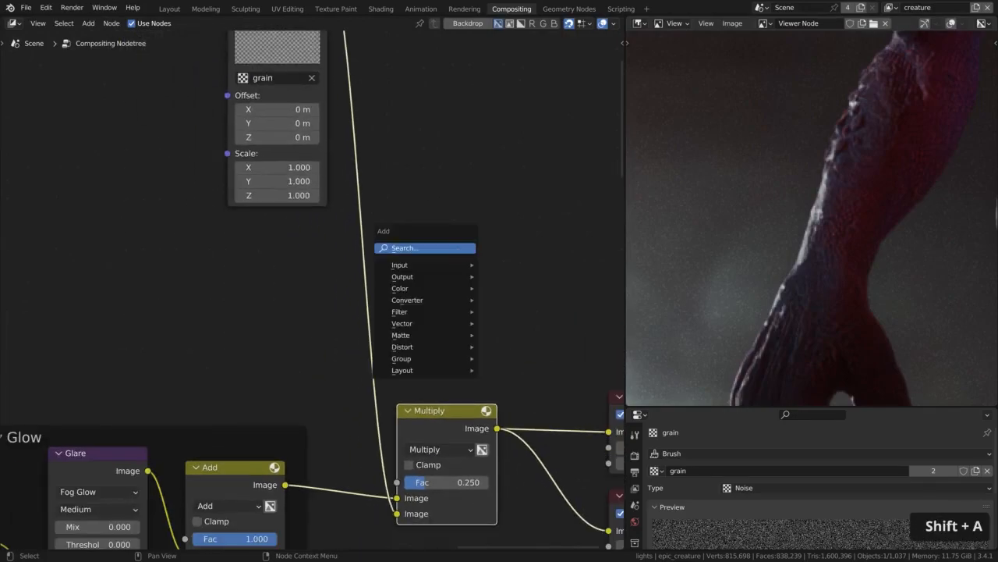
click(458, 243)
text(f)
key(Down)
key(Down)
key(Return)
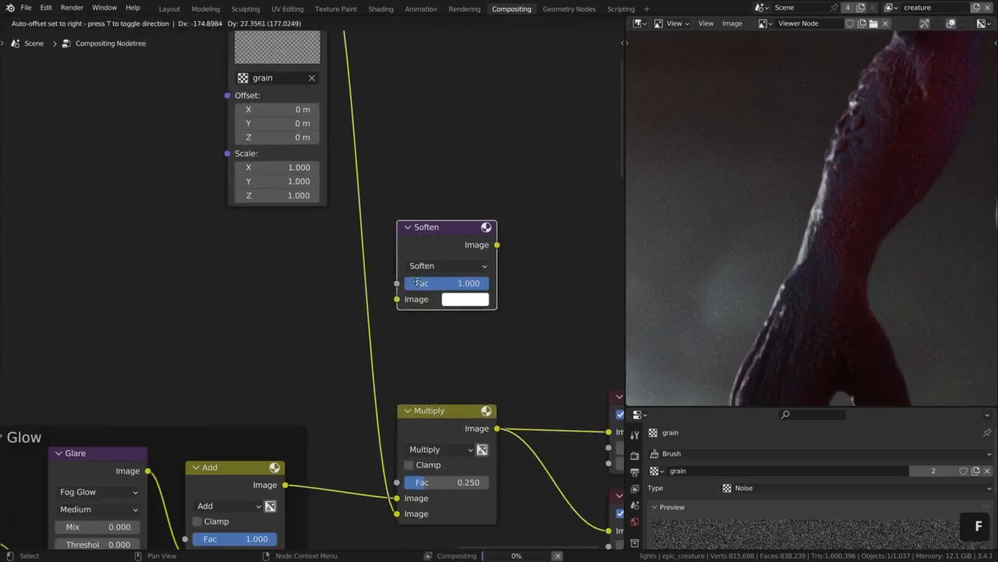
click(399, 288)
Set the Soften node's factor to 0.4.
scroll(399, 289, up, 2)
click(435, 258)
click(436, 263)
click(440, 280)
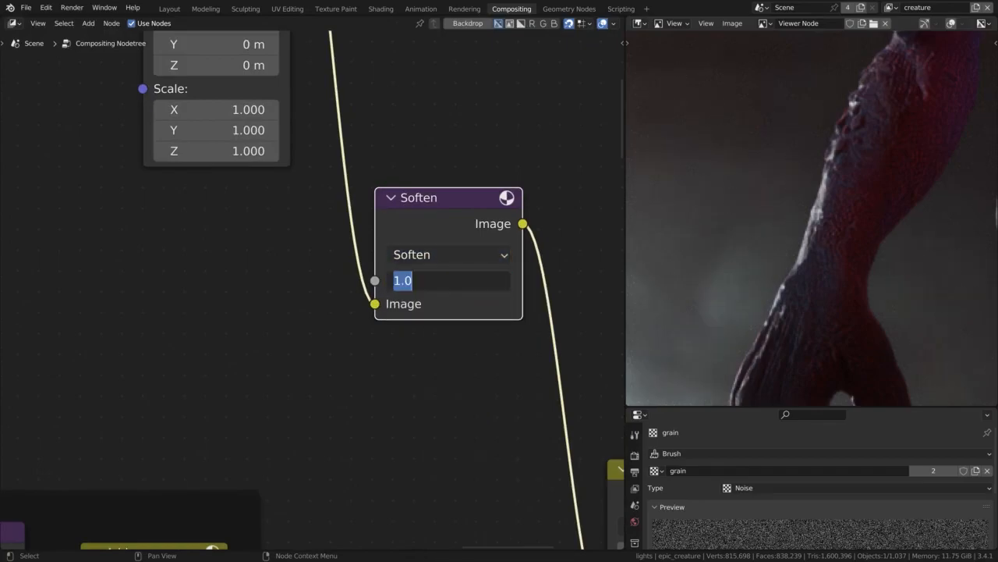
text(0.5)
key(Return)
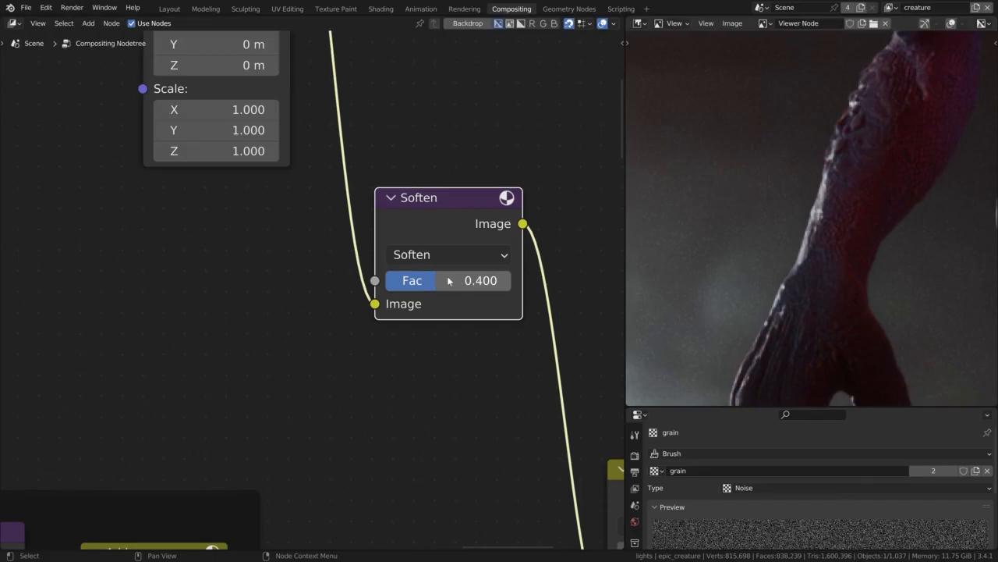
Compare the grain with the Soften node muted and unmuted, and examine the creature and sky up close and in full.
key(m)
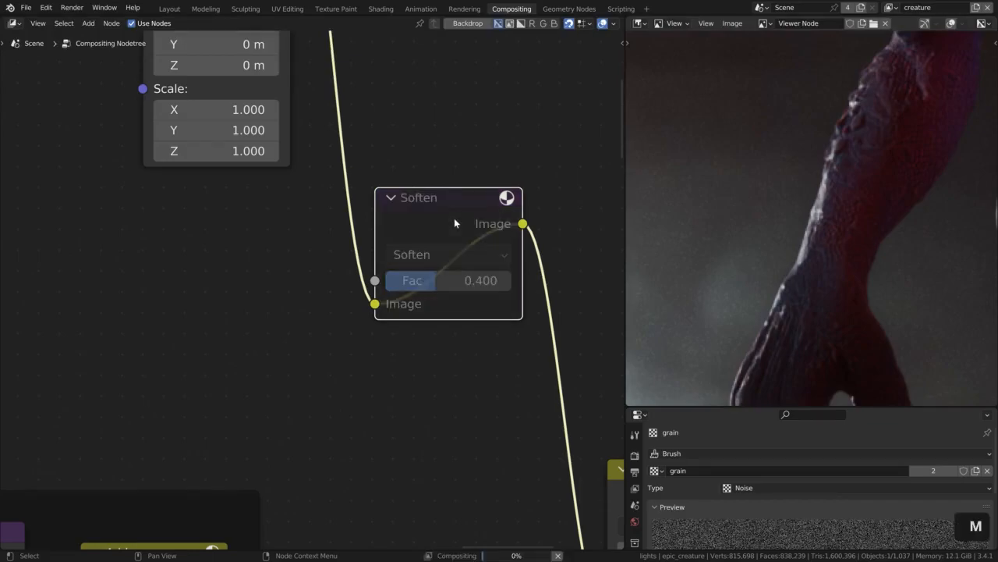
key(m)
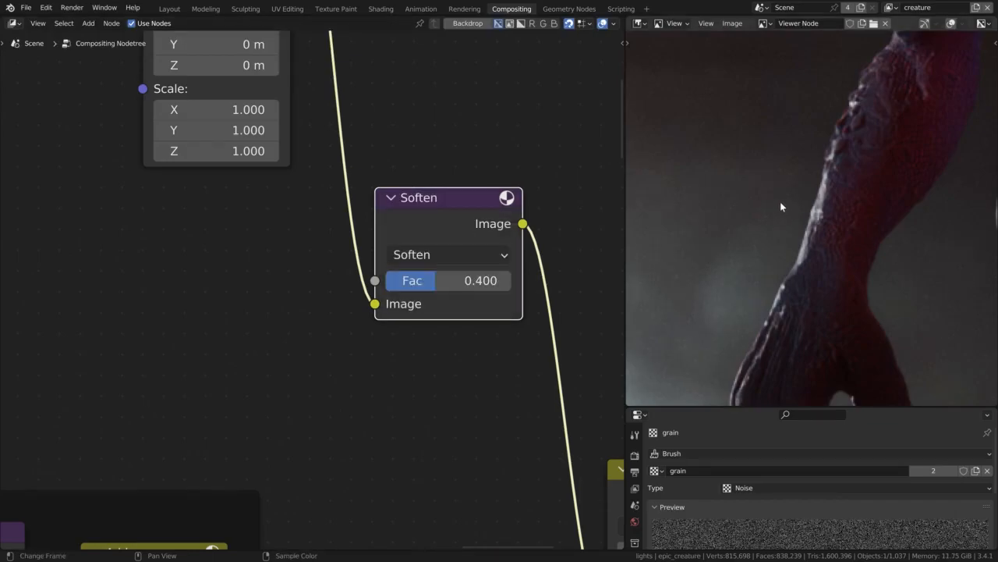
scroll(781, 203, down, 4)
middle_drag(781, 203, 741, 363)
middle_drag(895, 186, 749, 337)
middle_drag(860, 176, 691, 86)
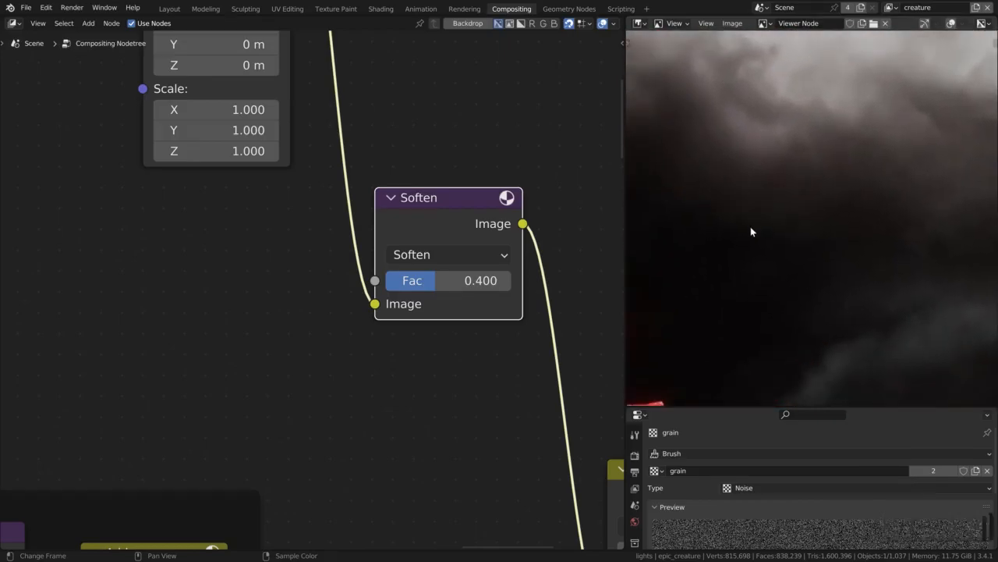
scroll(723, 258, down, 4)
key(Home)
key(shift+Home)
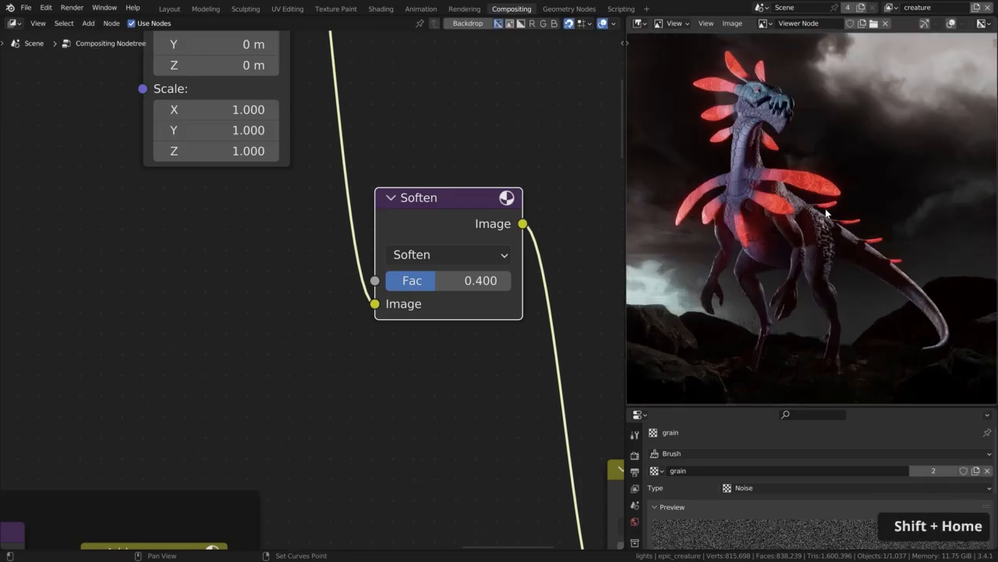
Group the Texture, Soften and Multiply nodes in a frame labelled Grain.
scroll(290, 348, down, 6)
middle_drag(396, 369, 427, 373)
drag(434, 396, 433, 311)
drag(191, 111, 505, 335)
key(ctrl+j)
key(n)
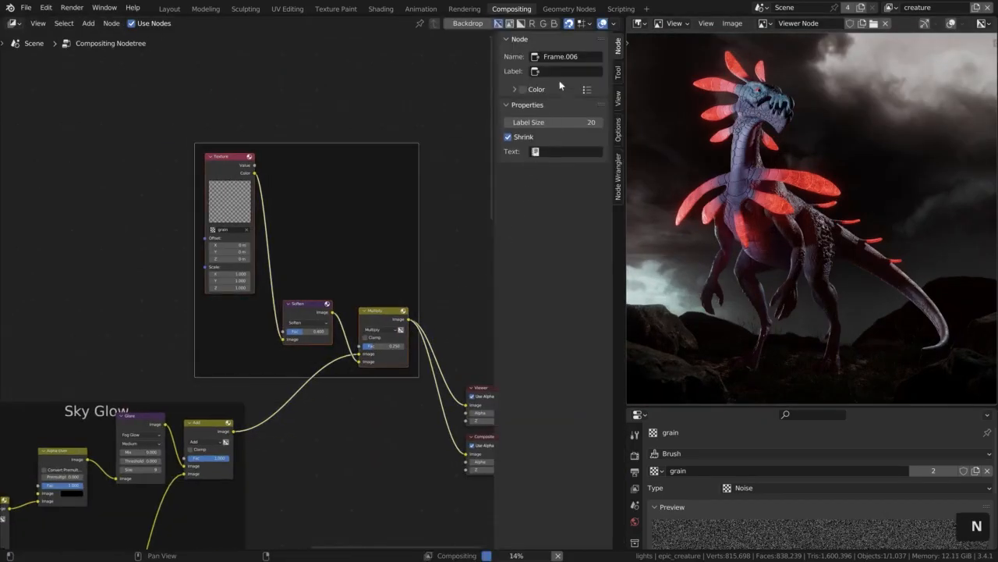
key(Return)
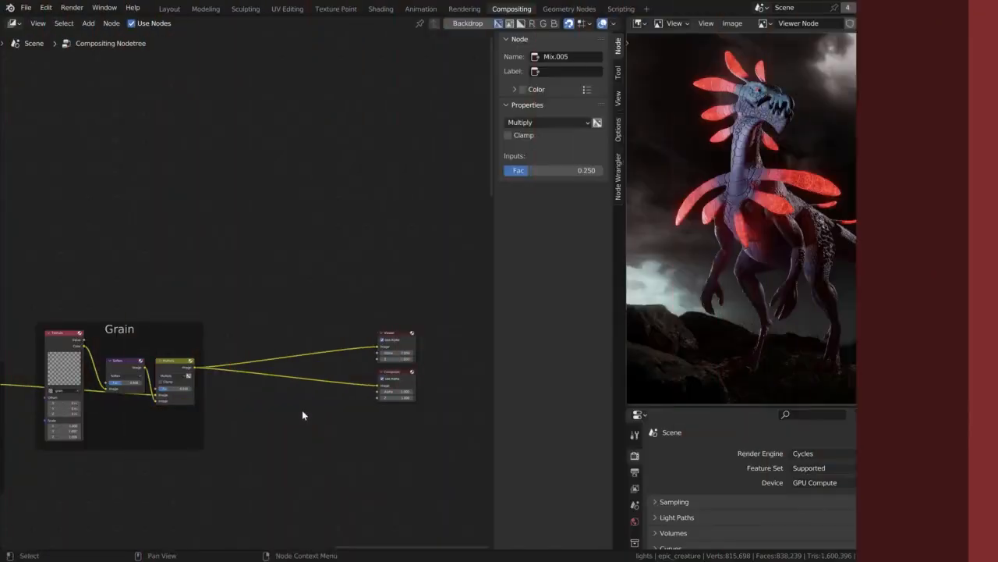
key(n)
Insert a Lens Distortion node after the Grain frame and feed its output to both the Viewer and Composite nodes.
middle_drag(302, 409, 401, 343)
scroll(411, 347, up, 2)
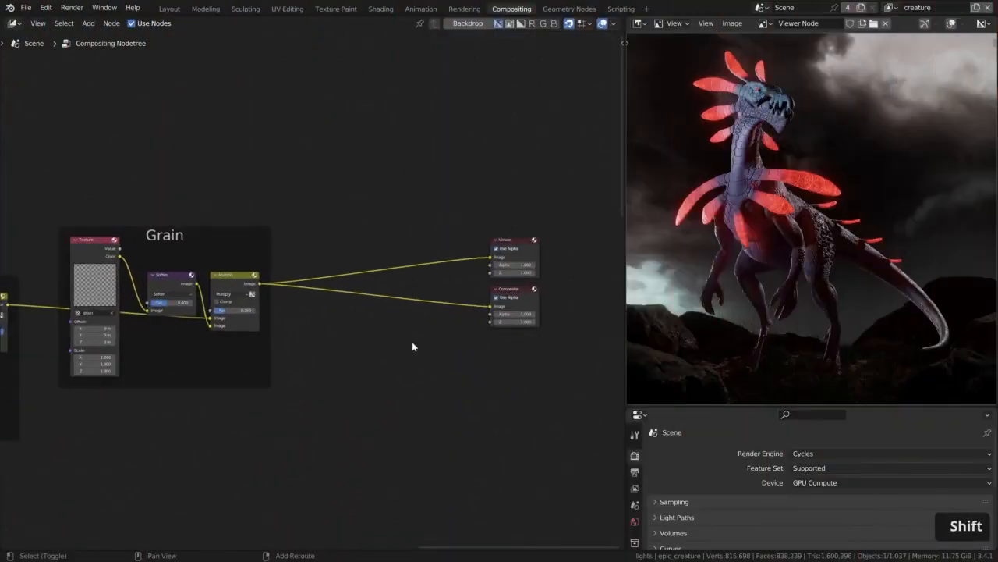
key(shift+a)
text(lens)
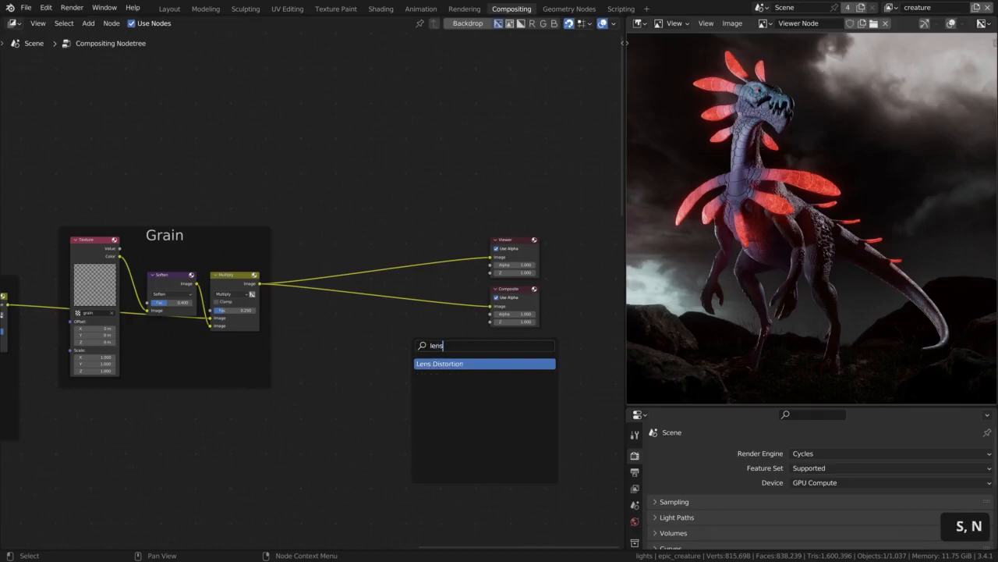
key(Return)
click(355, 230)
drag(405, 234, 488, 309)
Try Distort values of 0.2 and -0.2 on the Lens Distortion node.
scroll(382, 269, up, 6)
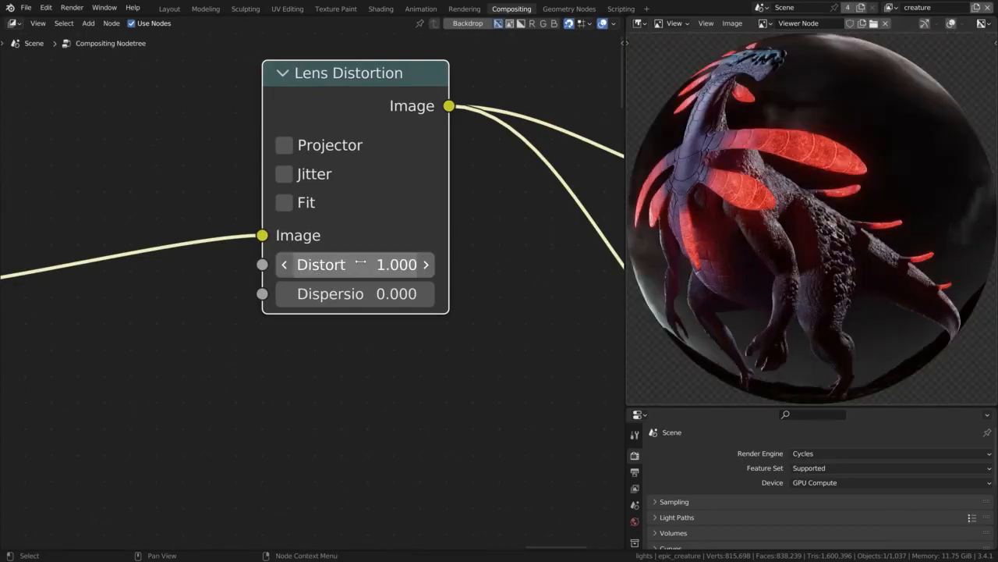
click(357, 264)
text(0.2)
key(Return)
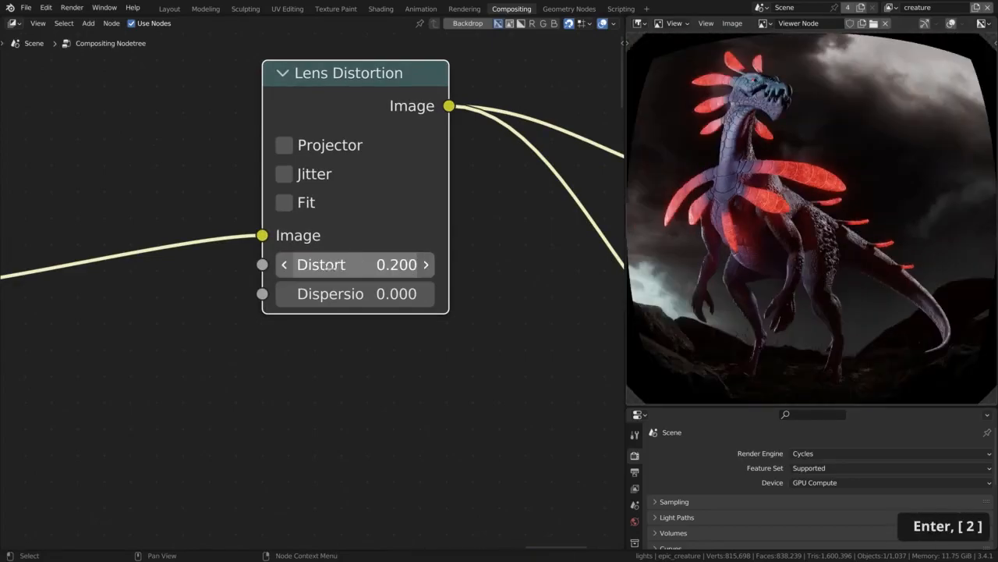
click(357, 265)
text(-0.2)
key(Return)
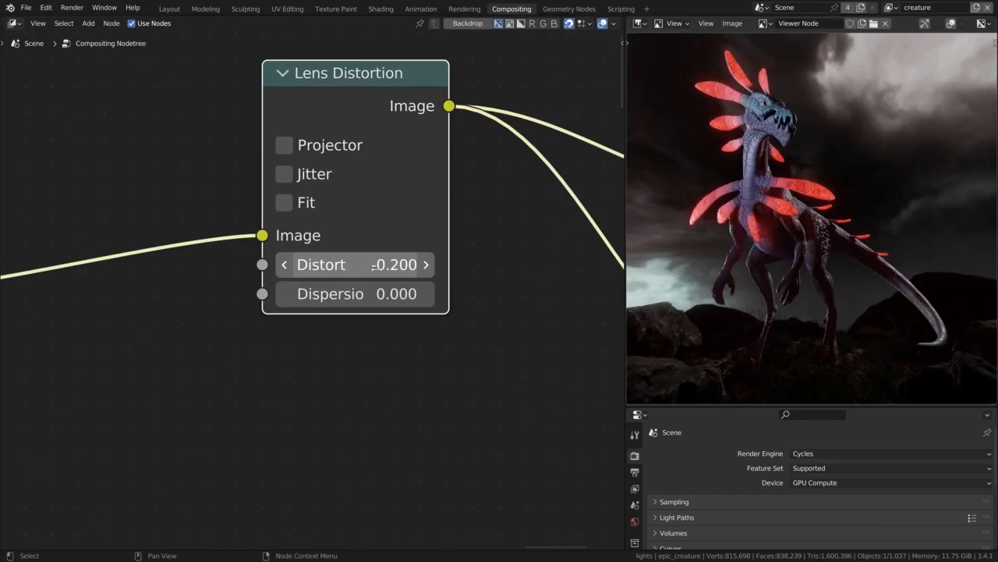
Set the Lens Distortion node's Distort to -0.01 and its Dispersion to 0.01.
click(373, 264)
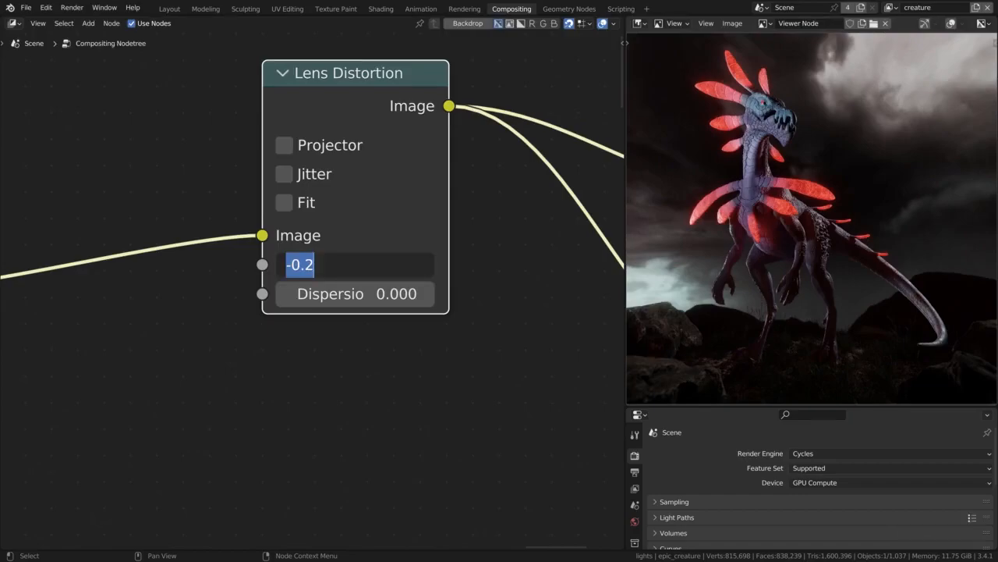
text(-0.01)
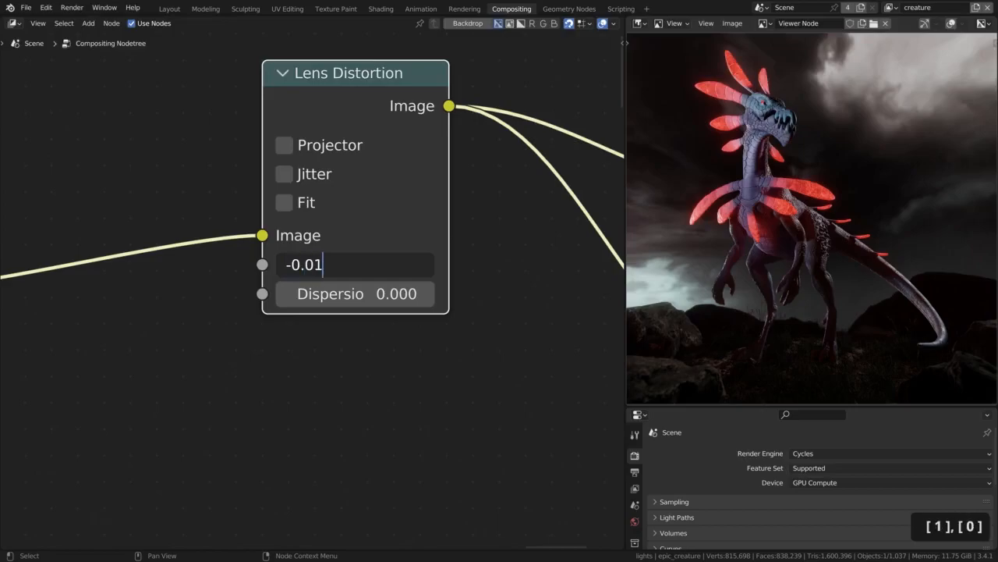
key(Return)
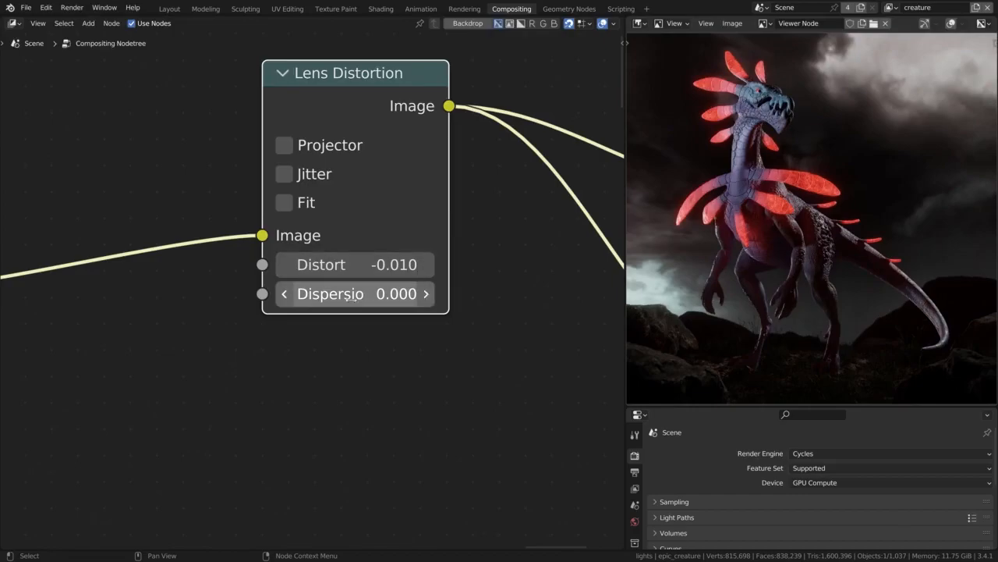
click(425, 294)
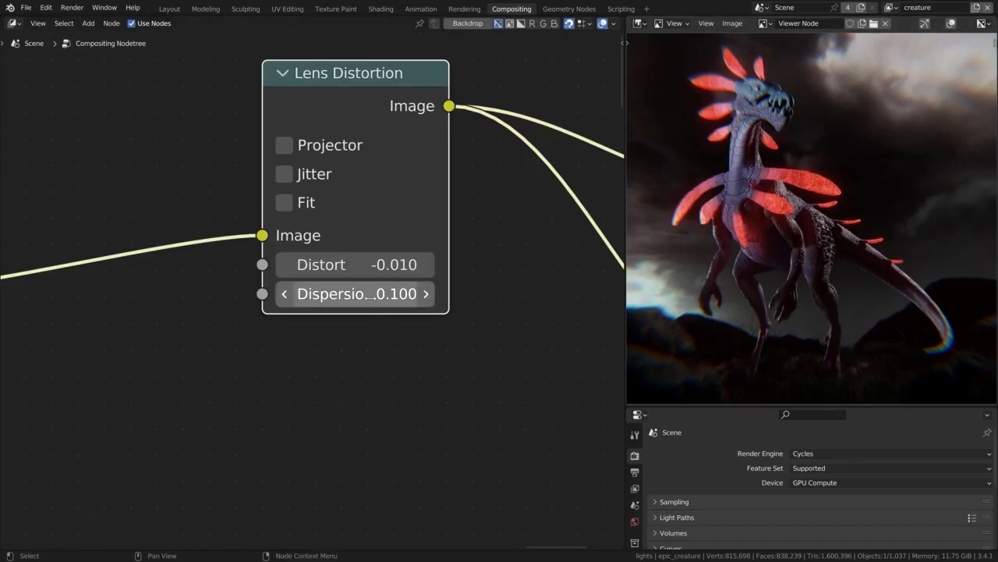
click(354, 293)
text(0.01)
key(Return)
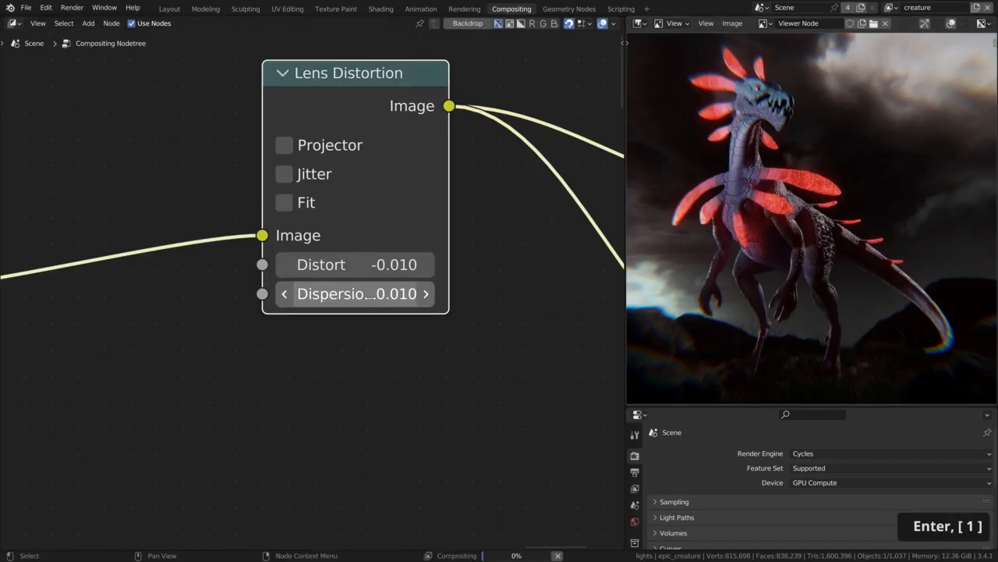
Examine the dispersion along the foreground rocks and the creature's hand in the viewer.
scroll(662, 371, up, 4)
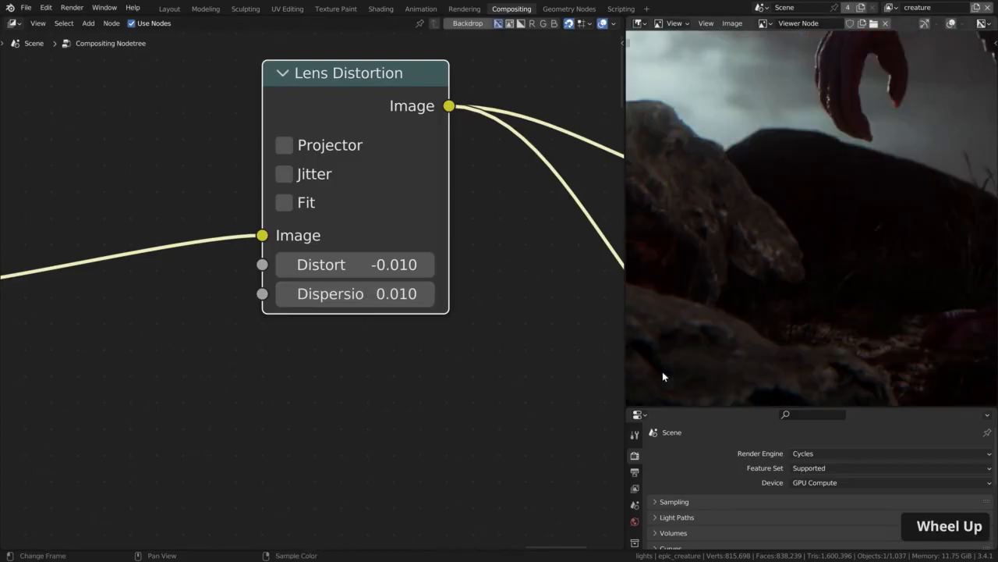
middle_drag(684, 365, 754, 328)
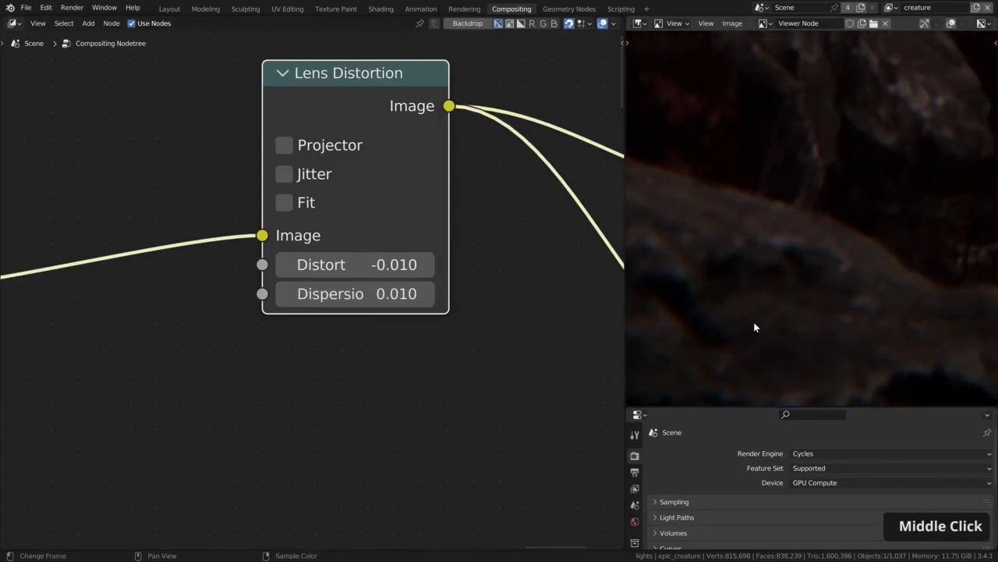
scroll(766, 206, down, 2)
middle_drag(766, 207, 804, 328)
scroll(795, 232, up, 3)
scroll(780, 289, down, 3)
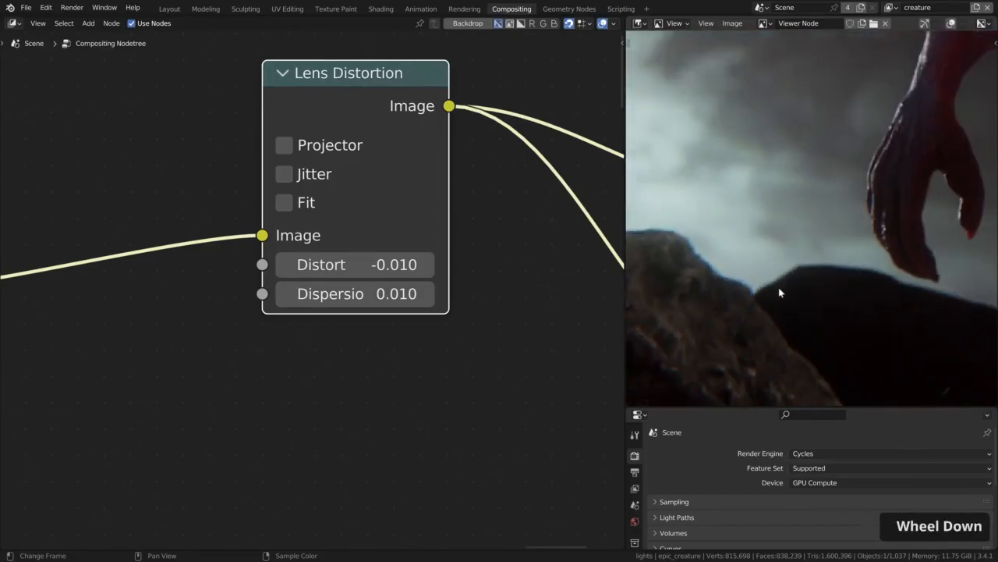
scroll(887, 255, down, 2)
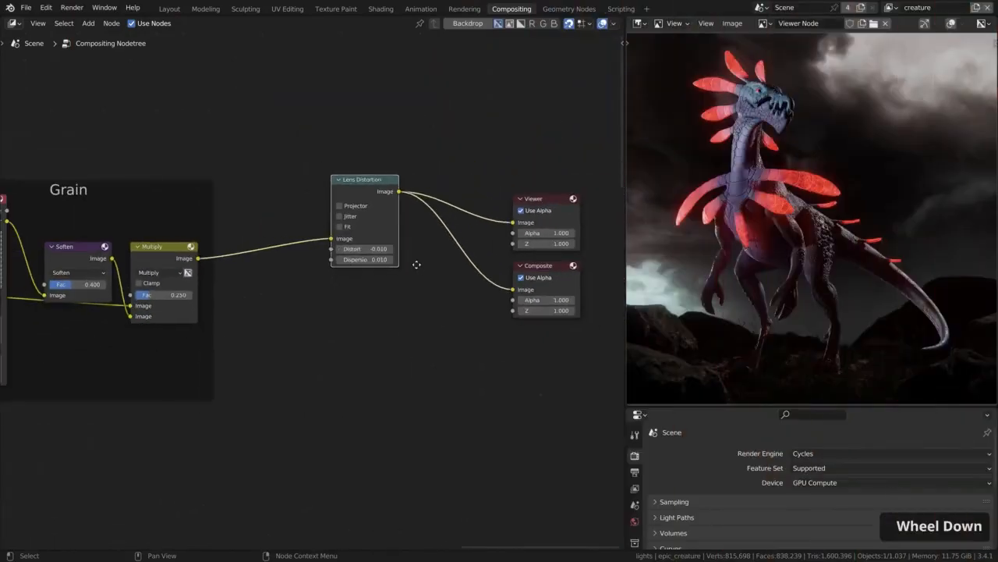
Move the Lens Distortion node next to the Grain frame and shift the Viewer and Composite nodes farther along the tree.
middle_drag(417, 265, 410, 271)
drag(351, 203, 284, 250)
click(440, 264)
middle_drag(441, 264, 298, 294)
scroll(298, 293, down, 4)
drag(295, 204, 395, 347)
key(g)
click(456, 331)
scroll(363, 397, down, 2)
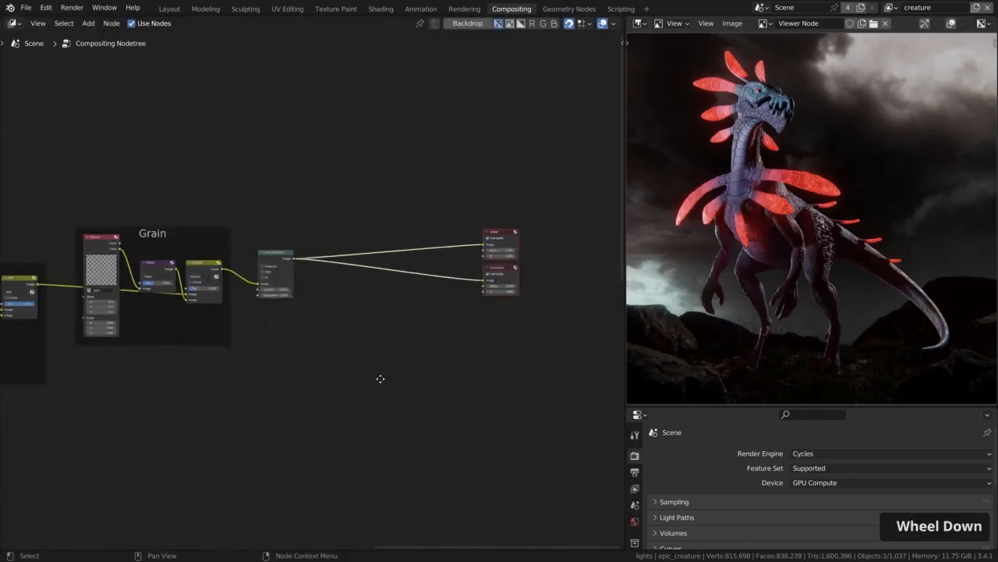
Add an Ellipse Mask node in the empty area below the Grain frame and preview its mask in the viewer.
middle_drag(364, 397, 299, 274)
key(shift+a)
click(309, 279)
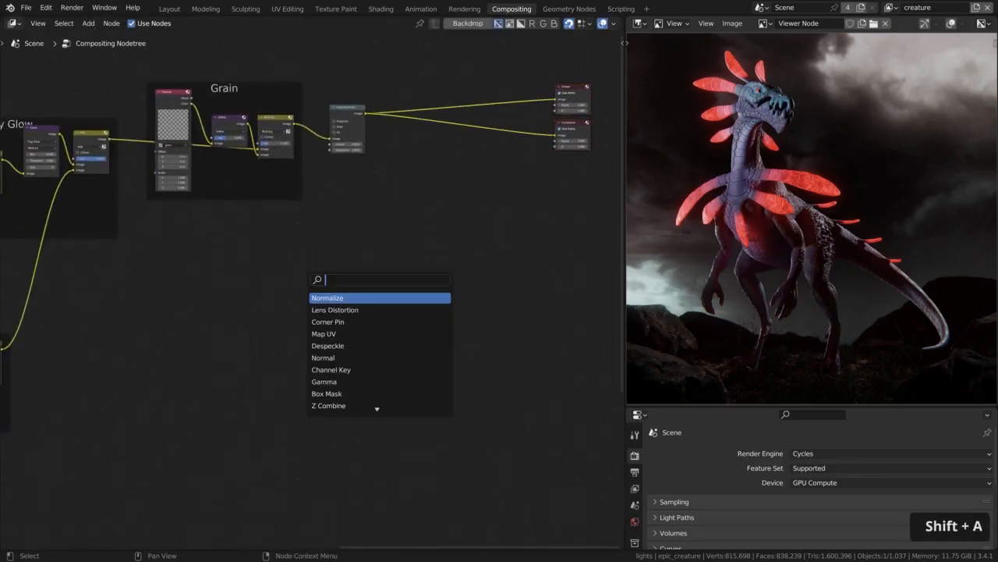
text(e)
key(Return)
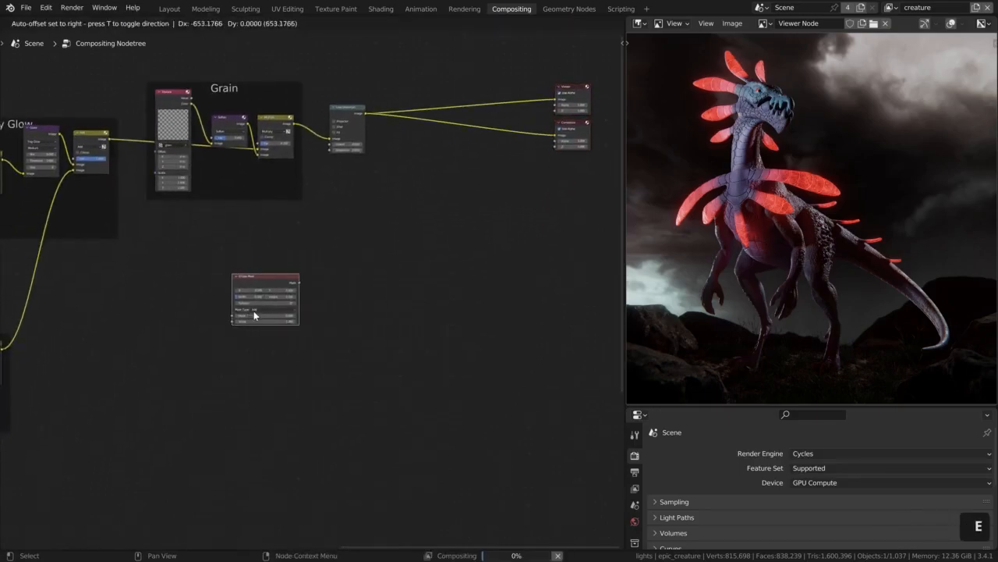
click(253, 310)
scroll(254, 311, up, 2)
ctrl+shift+click(263, 270)
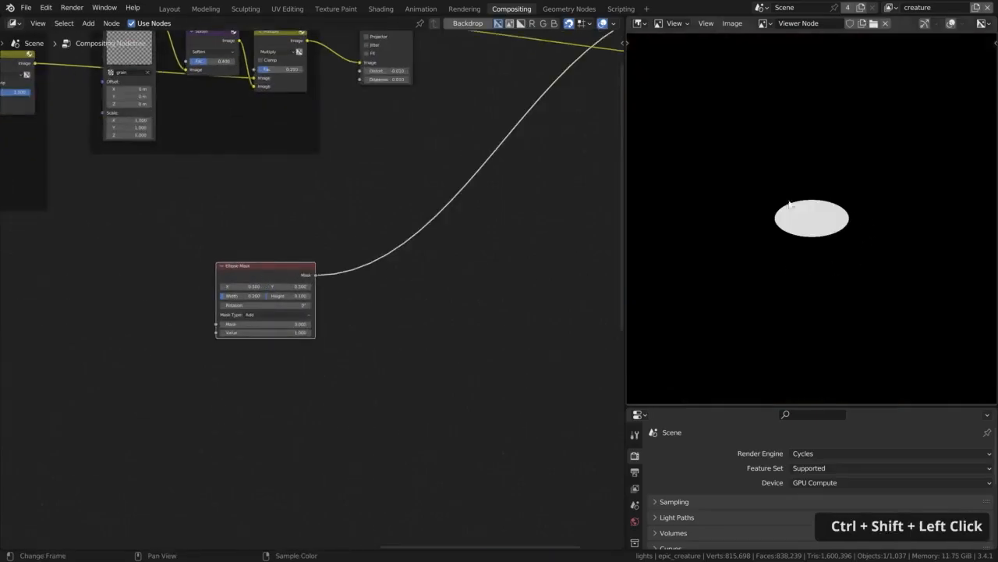
Set the Ellipse Mask's width and height to 0.9.
scroll(234, 295, up, 3)
mouse_move(251, 301)
mouse_down()
mouse_move(281, 301)
mouse_move(236, 303)
mouse_up()
click(236, 303)
text(0.9)
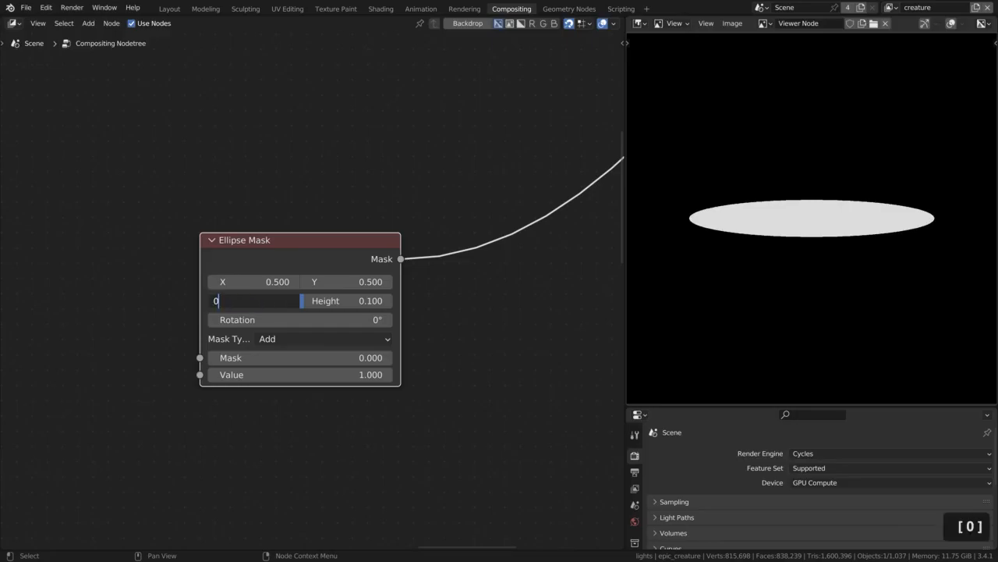
key(Return)
click(347, 303)
text(0.9)
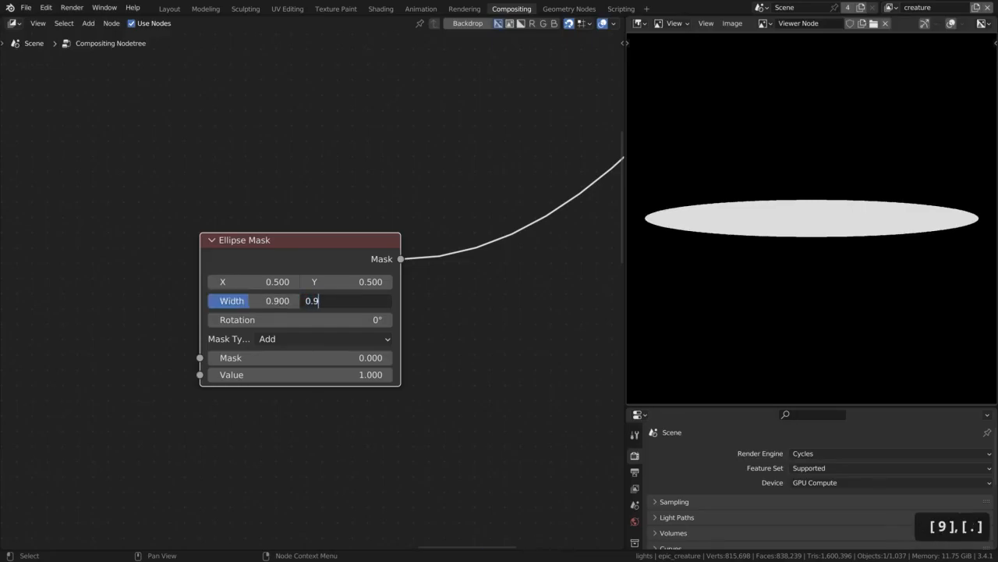
key(Return)
Insert a Blur node between the Ellipse Mask and the Viewer.
scroll(348, 305, down, 5)
key(shift+a)
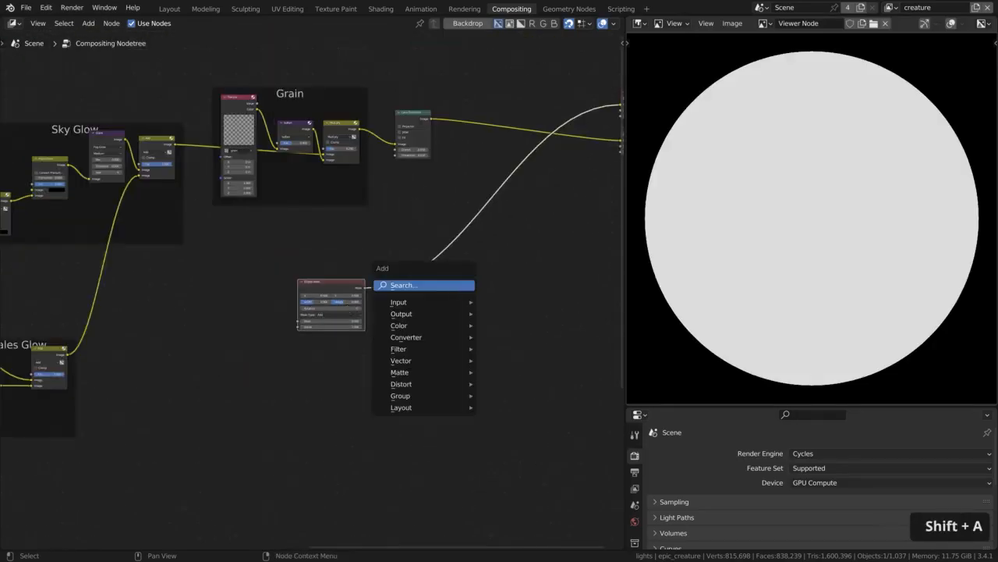
click(457, 287)
text(blu)
key(Return)
click(403, 256)
scroll(416, 282, up, 4)
middle_drag(417, 284, 367, 290)
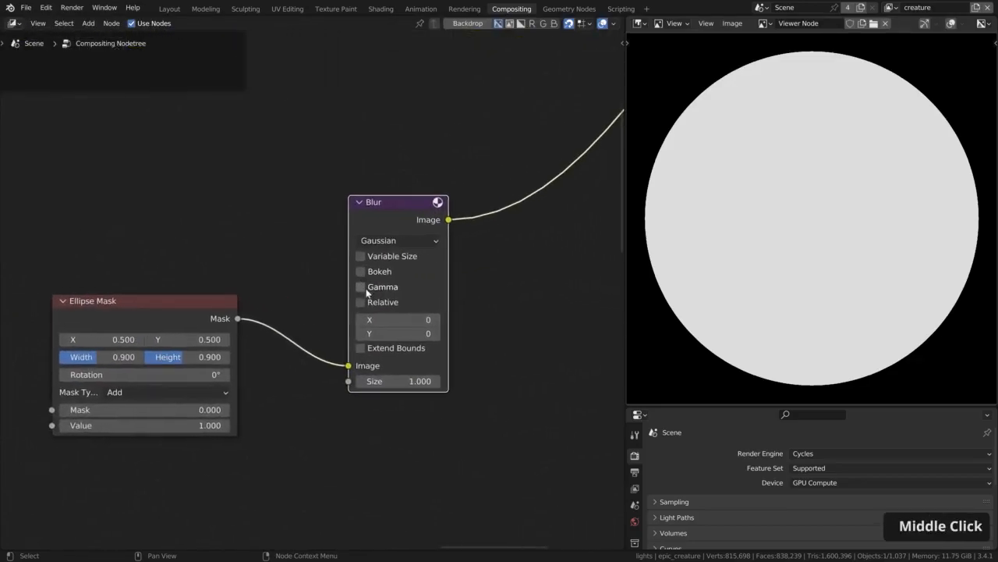
Switch the Blur node to relative sizing and set its X and Y blur to 25%.
click(361, 303)
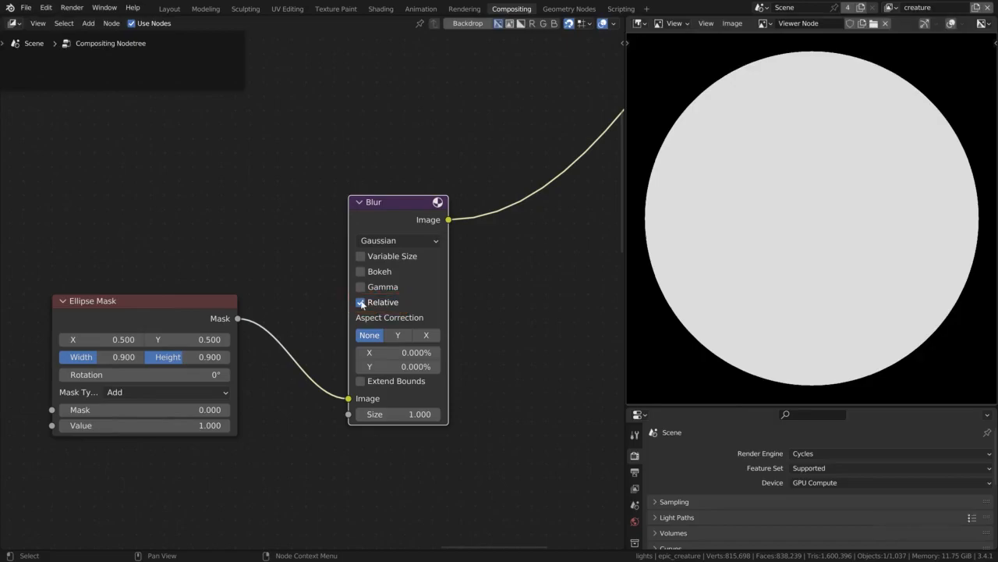
click(390, 352)
text(25)
key(Return)
click(390, 366)
text(25)
key(Return)
Add a Mix node on the link between the Lens Distortion and Composite nodes.
scroll(390, 359, down, 3)
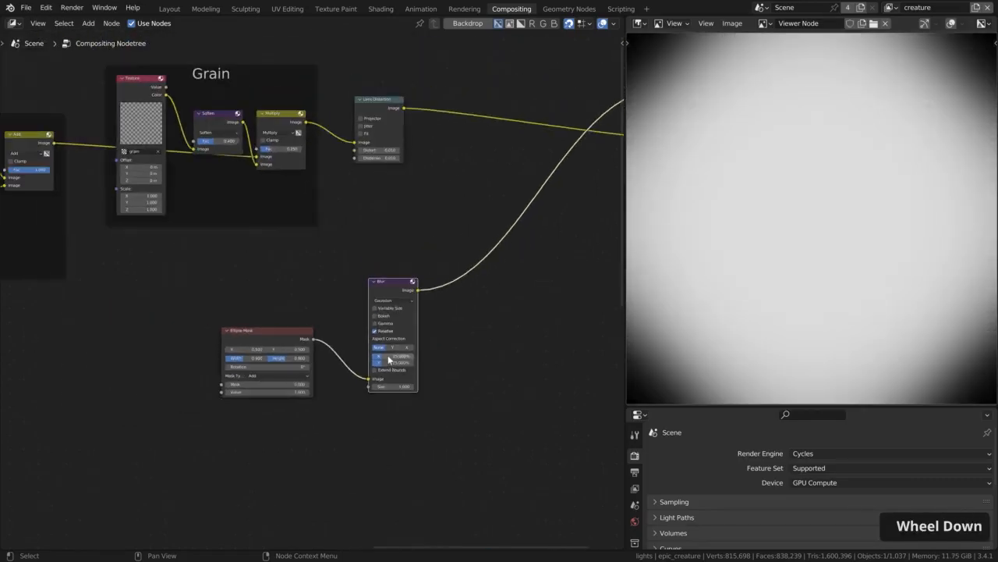
scroll(389, 359, down, 2)
middle_drag(415, 328, 367, 346)
key(shift+a)
text(mix)
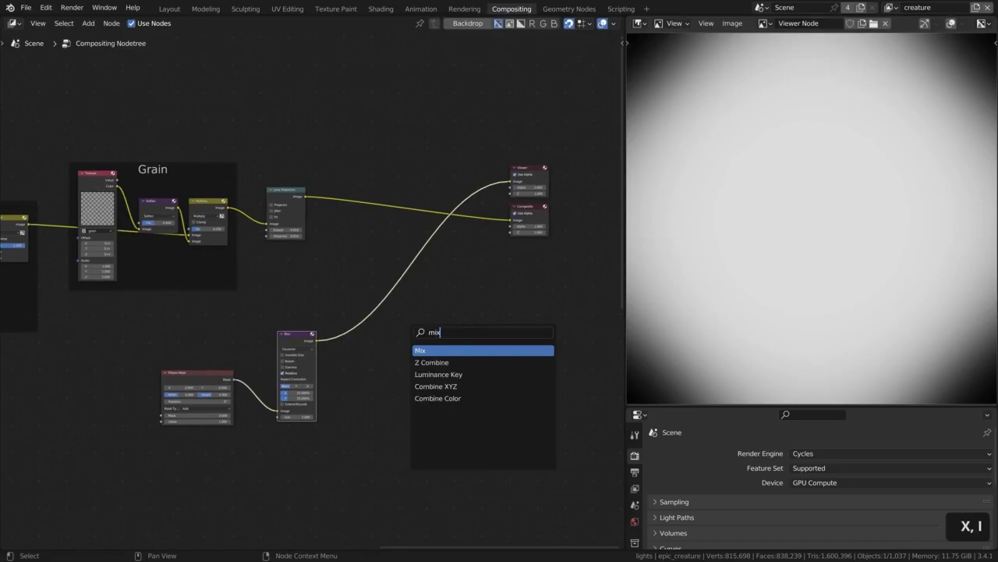
key(Return)
click(366, 199)
Feed the blurred mask into the Mix node's second image input, preview the node and set its blend mode to Multiply.
scroll(304, 383, up, 2)
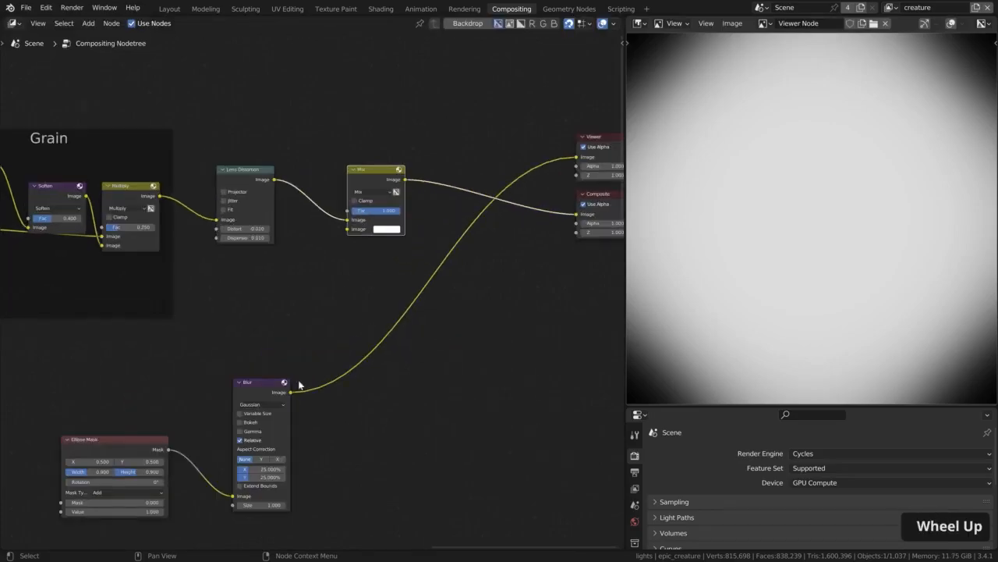
drag(291, 392, 348, 229)
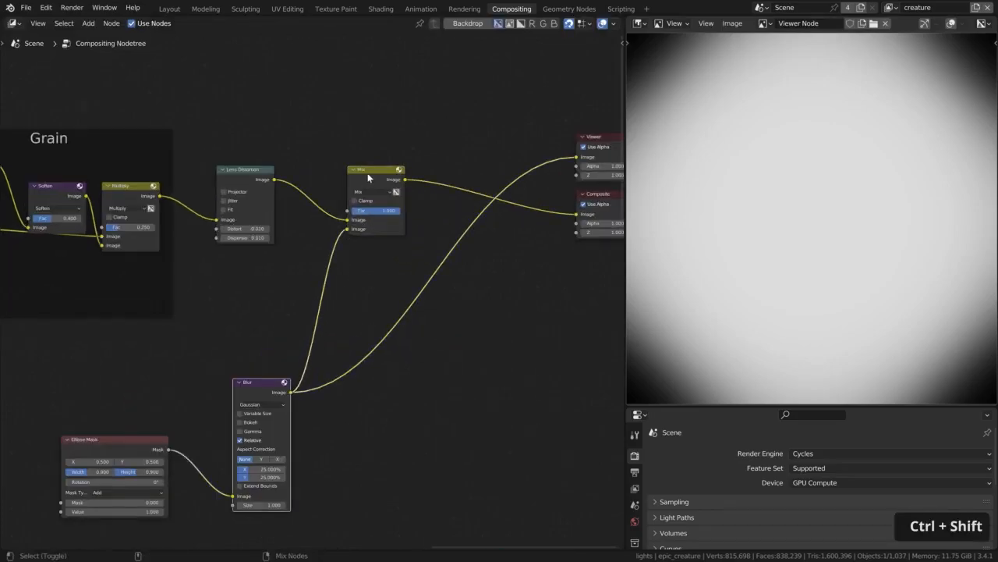
ctrl+shift+click(368, 178)
scroll(371, 171, up, 2)
click(363, 207)
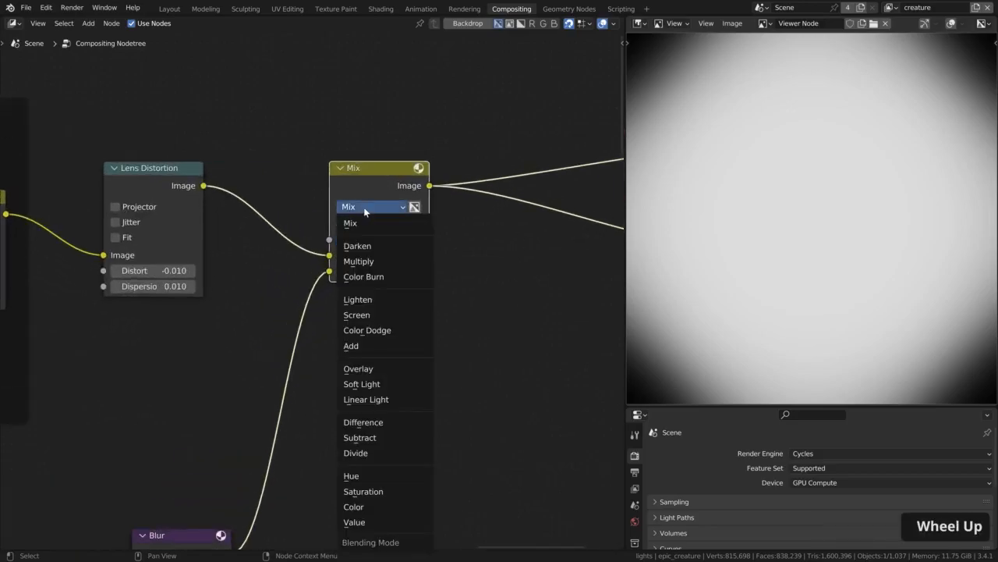
click(358, 262)
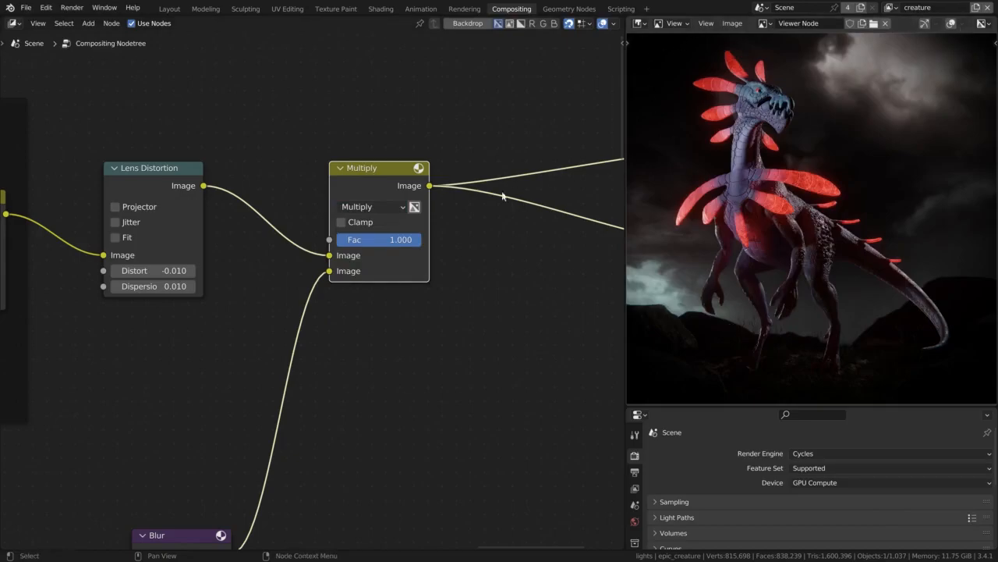
Try lower strengths for the vignette's Multiply node and settle on a factor of 0.4.
drag(398, 239, 362, 239)
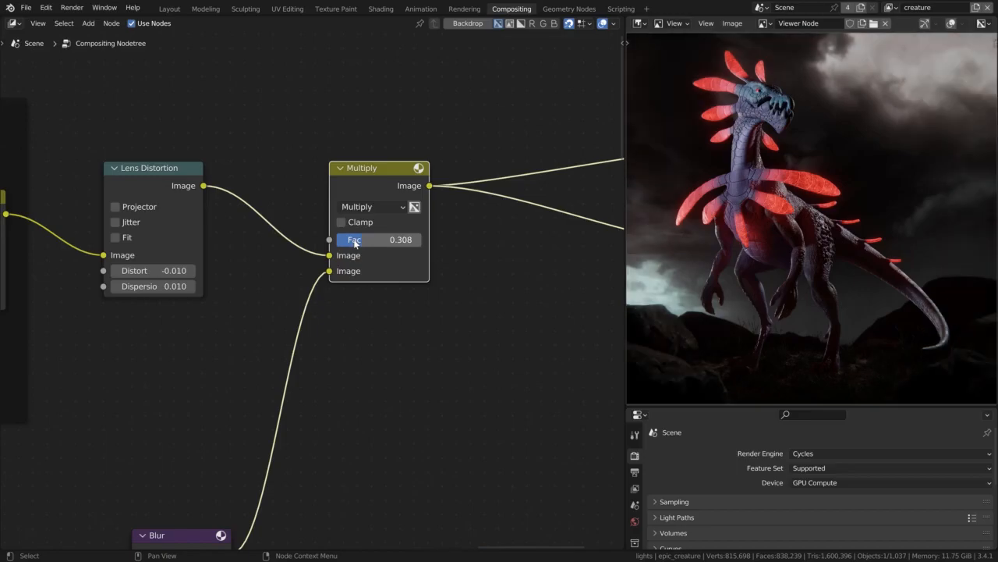
double_click(355, 242)
text(0.3)
key(Return)
double_click(374, 240)
text(0.4)
key(Return)
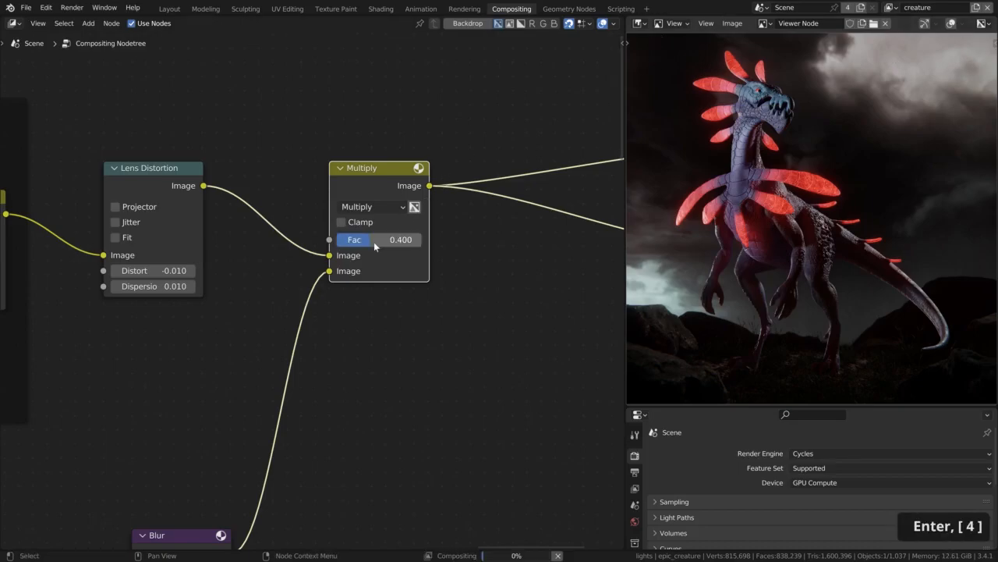
Gather the Ellipse Mask, Blur and Multiply nodes into a compact group below the Lens Distortion node.
scroll(412, 306, down, 4)
scroll(410, 312, down, 3)
scroll(382, 315, up, 1)
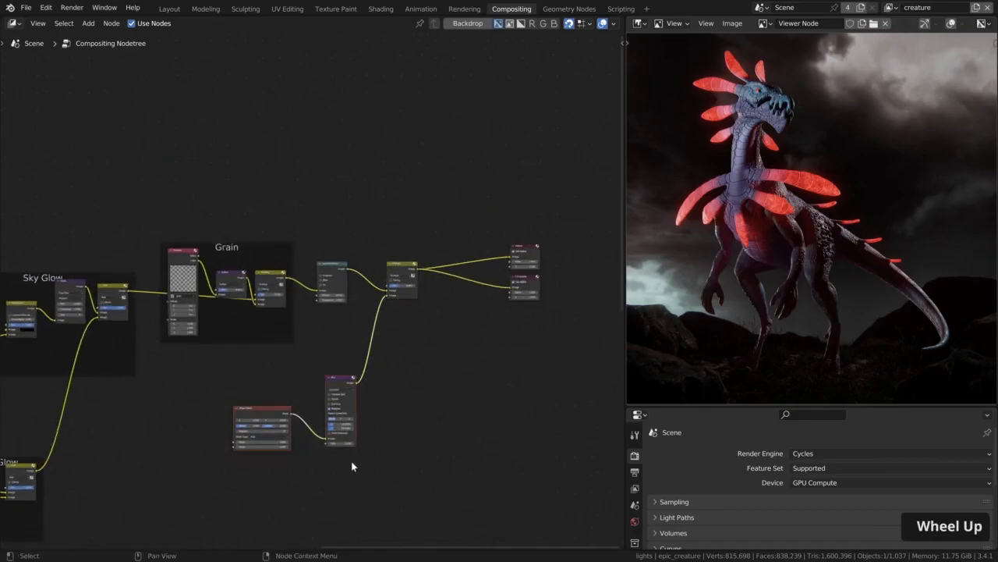
key(g)
click(368, 419)
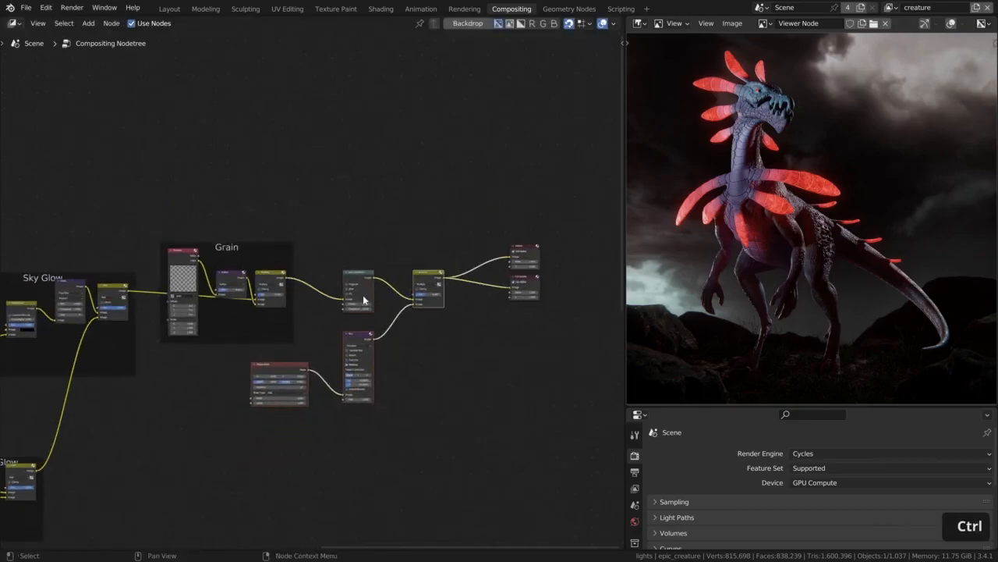
drag(363, 296, 345, 287)
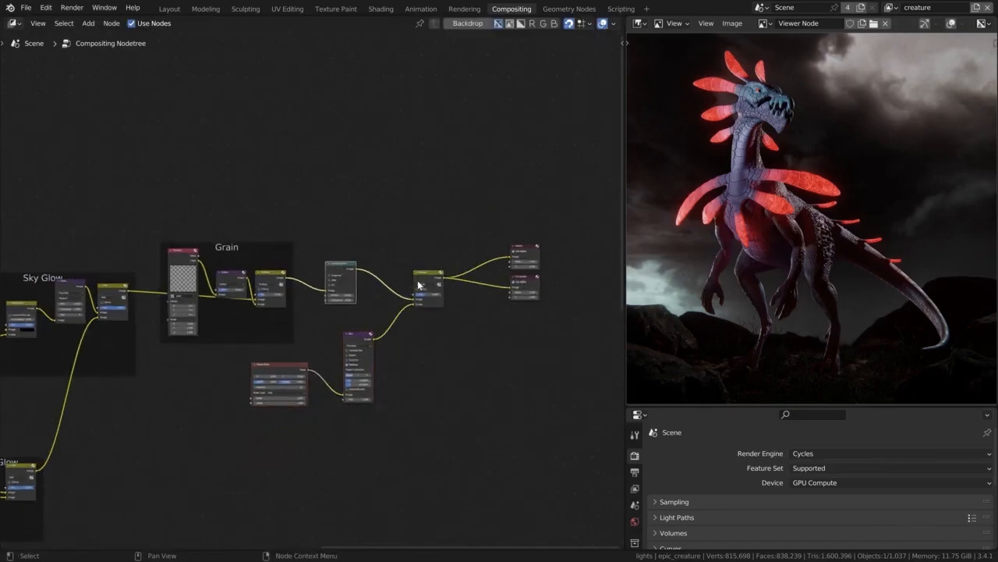
drag(416, 283, 414, 334)
Join the Ellipse Mask, Blur and Multiply nodes in a frame labelled Vignette.
shift+click(348, 361)
key(ctrl+j)
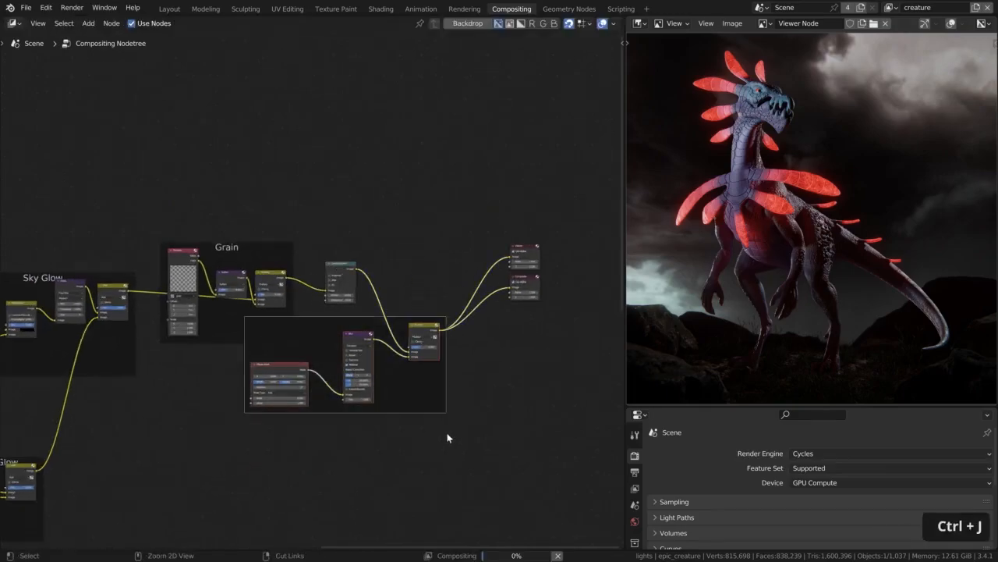
key(n)
click(566, 71)
text(Vignette)
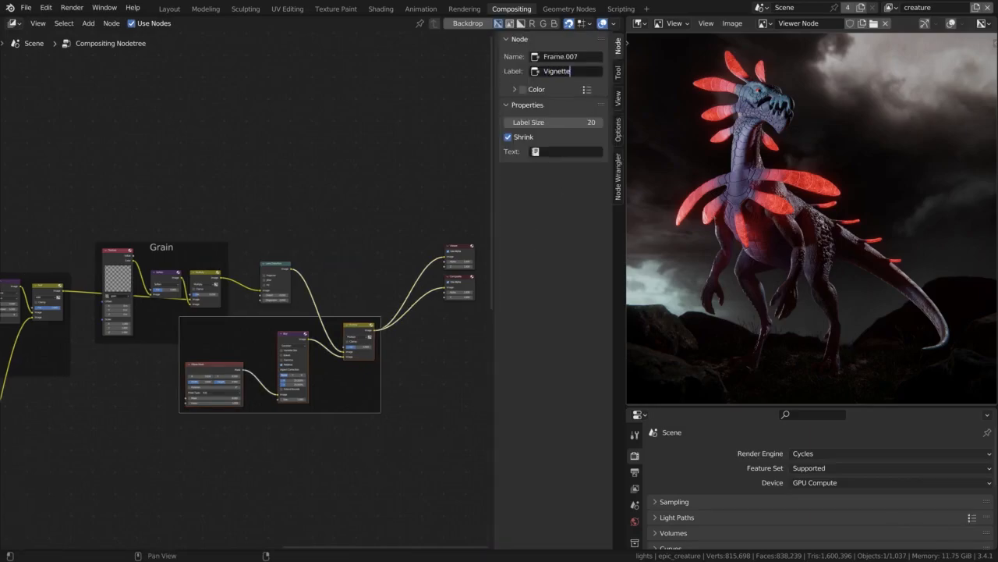
key(Return)
key(n)
Line up the Vignette frame after the Lens Distortion node and place the Viewer and Composite nodes beyond it.
scroll(479, 259, down, 2)
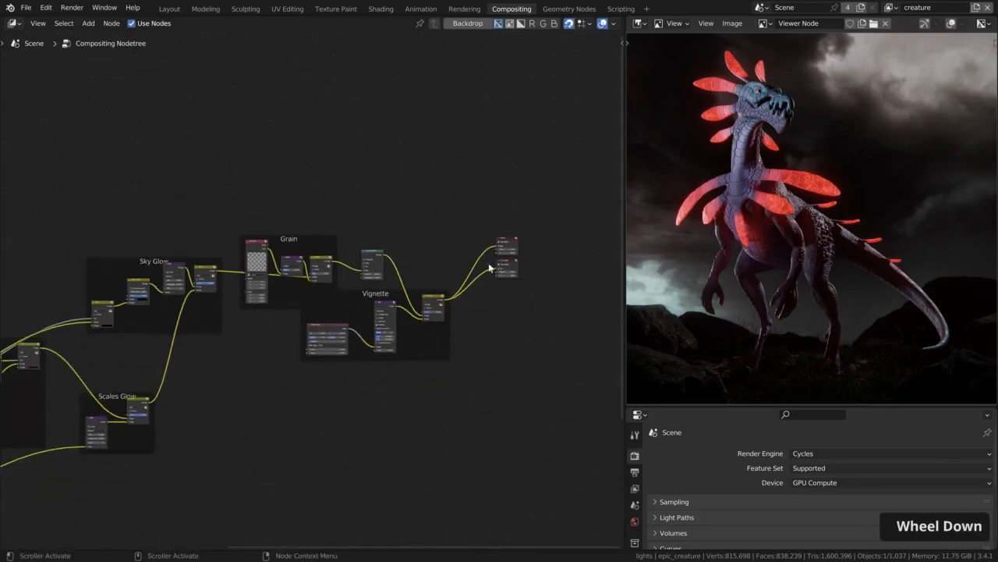
middle_drag(479, 259, 408, 260)
drag(348, 291, 437, 341)
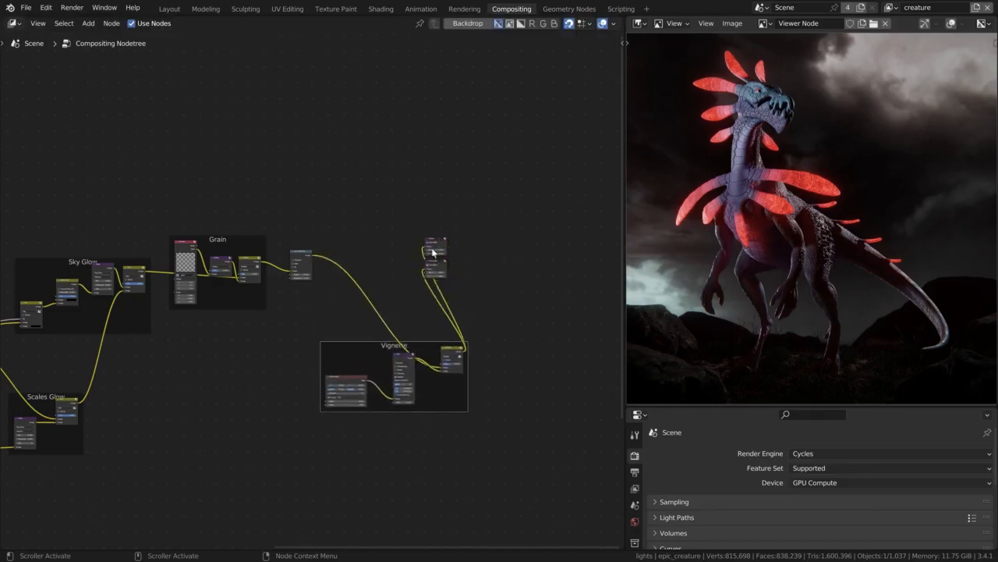
drag(485, 223, 390, 301)
key(g)
click(555, 320)
drag(368, 344, 383, 242)
scroll(383, 241, up, 1)
scroll(383, 242, down, 1)
middle_drag(556, 257, 474, 241)
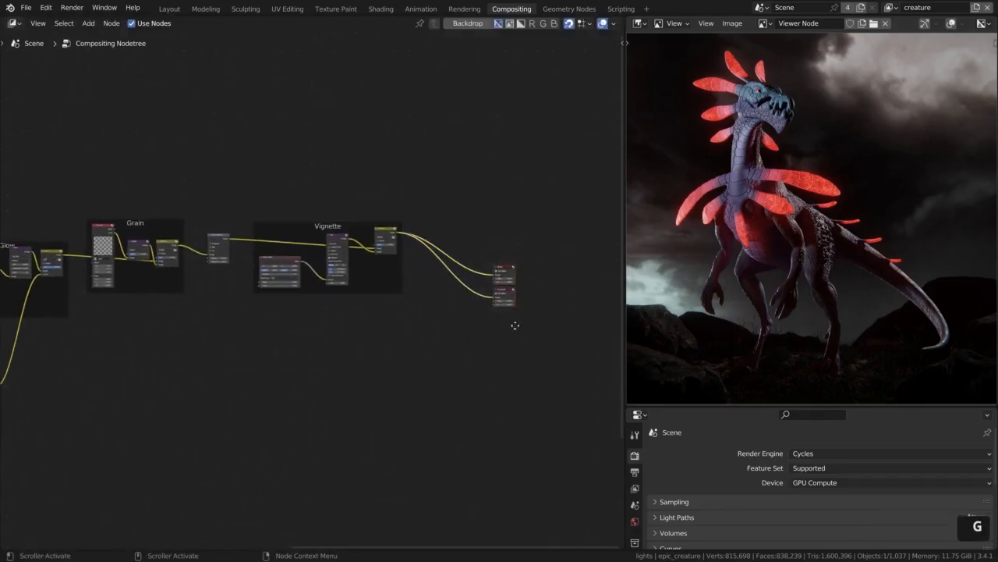
key(g)
click(476, 283)
Preview the raw Creature, Environment and Background render layers one after another in the viewer.
scroll(383, 339, down, 2)
middle_drag(383, 339, 424, 308)
scroll(468, 289, down, 2)
scroll(467, 283, down, 1)
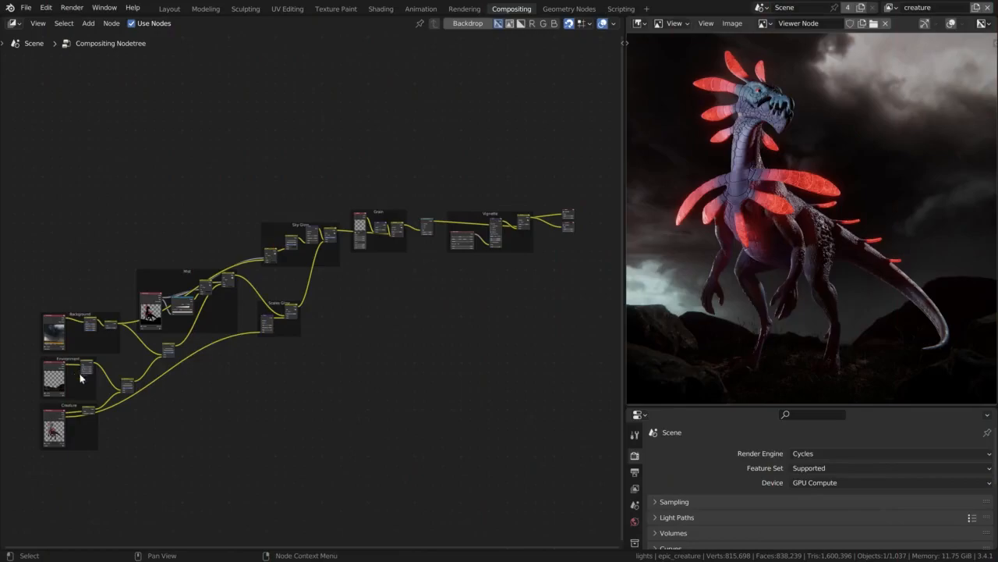
scroll(81, 372, up, 5)
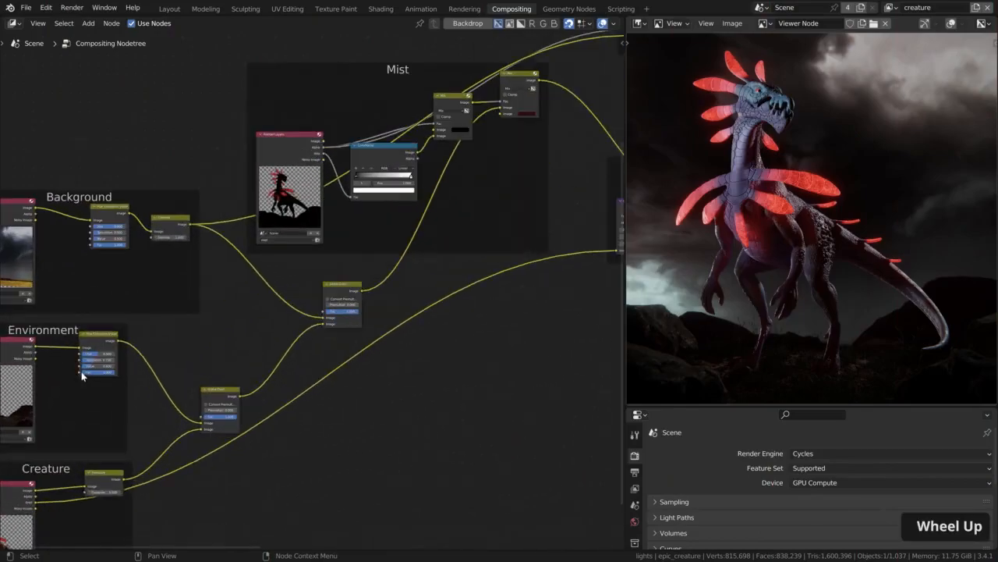
middle_drag(81, 371, 217, 350)
scroll(218, 349, up, 3)
middle_drag(120, 502, 216, 371)
ctrl+shift+click(216, 370)
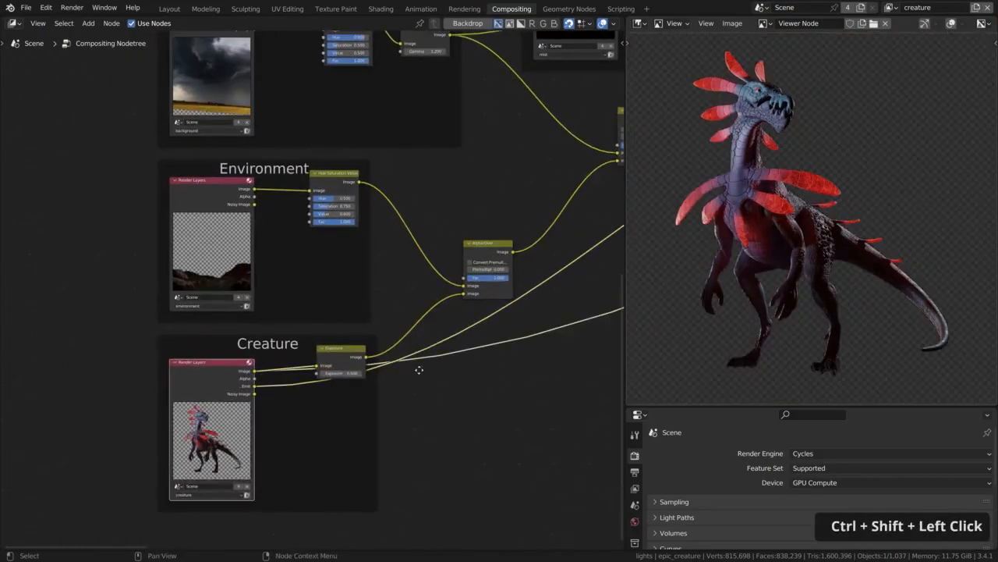
middle_drag(422, 374, 392, 381)
ctrl+shift+click(205, 206)
middle_drag(296, 201, 282, 256)
scroll(282, 256, down, 2)
ctrl+shift+click(191, 113)
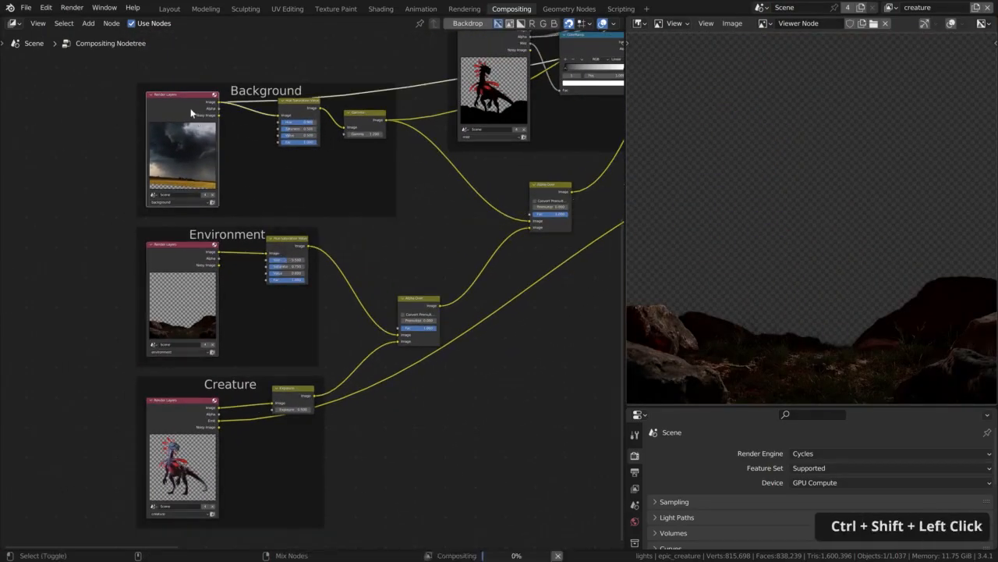
Preview the Creature's Exposure node, the Environment's Hue Saturation Value node and the Alpha Over that combines them.
ctrl+shift+click(289, 392)
ctrl+shift+click(288, 246)
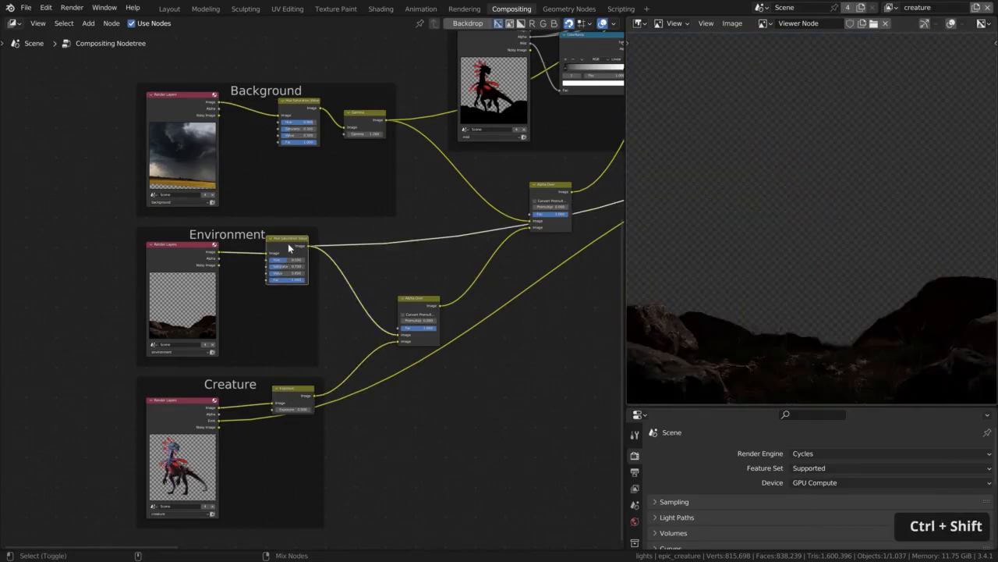
ctrl+shift+click(413, 308)
Preview the Background's Hue Saturation Value and Gamma nodes and the Alpha Over that places the foreground over the sky.
middle_drag(429, 225, 311, 298)
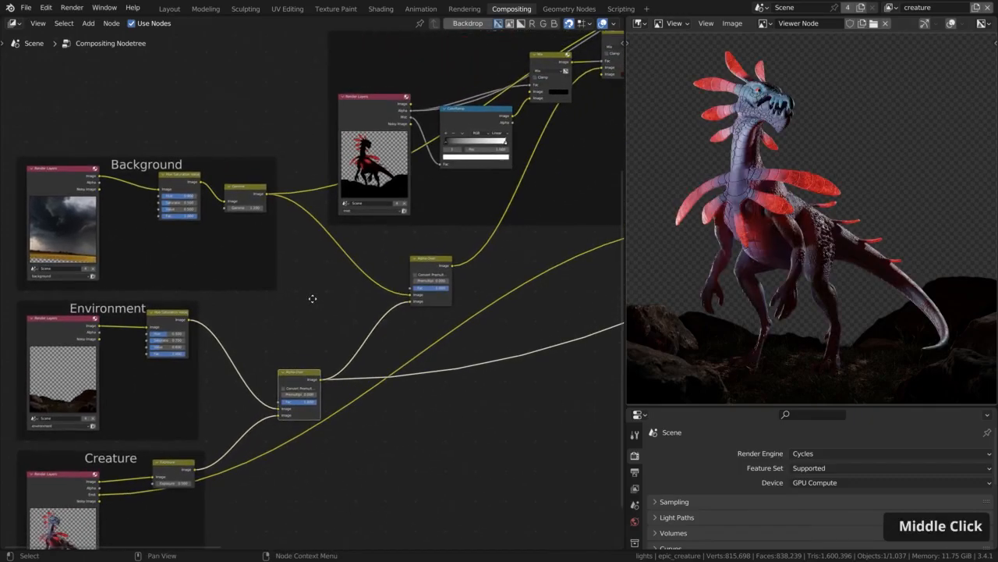
ctrl+shift+click(175, 185)
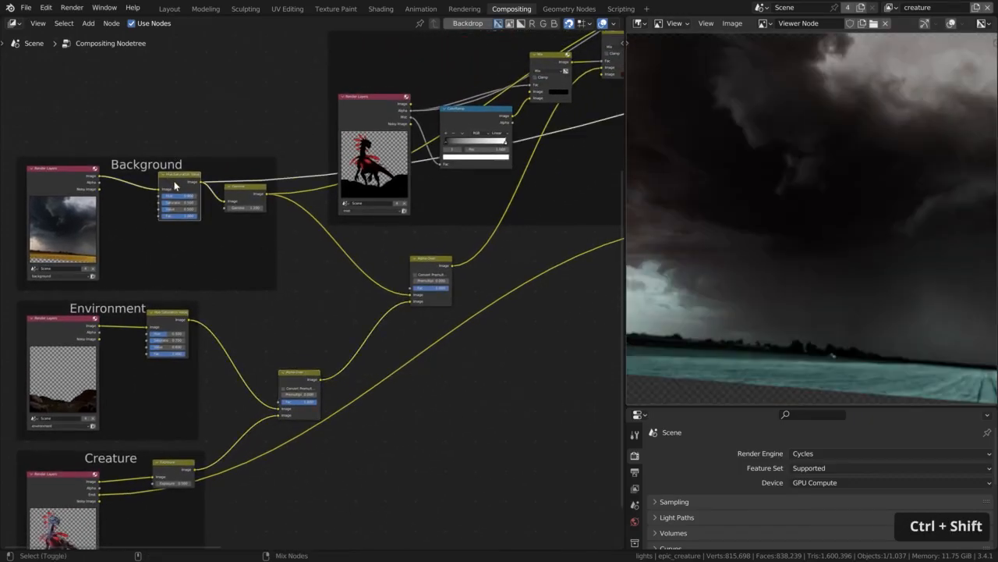
ctrl+shift+click(244, 194)
middle_drag(263, 196, 236, 193)
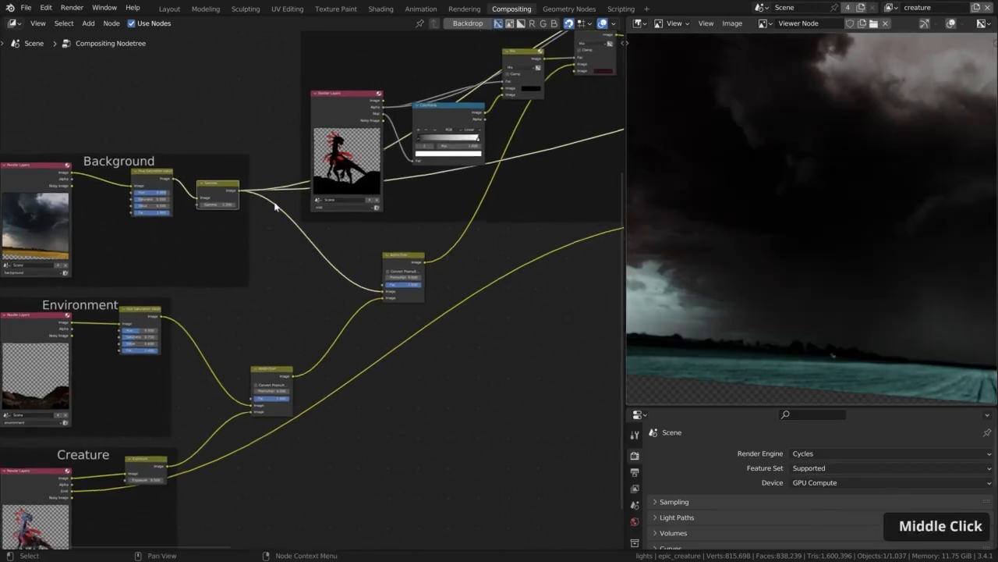
ctrl+shift+click(408, 257)
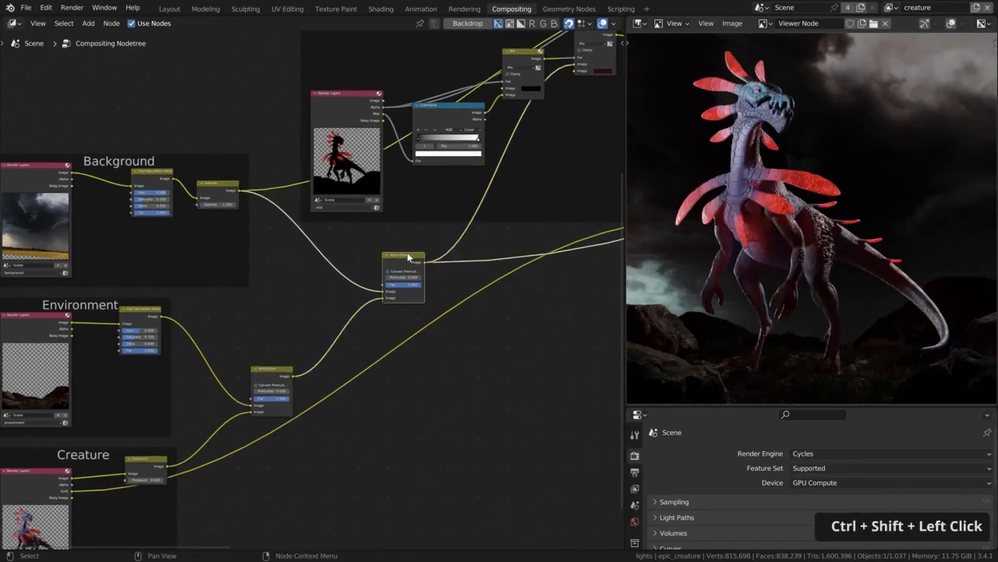
Preview the Mist frame's mist pass and both Mix nodes, toggling mute on the final Mix node to compare.
middle_drag(428, 226, 342, 309)
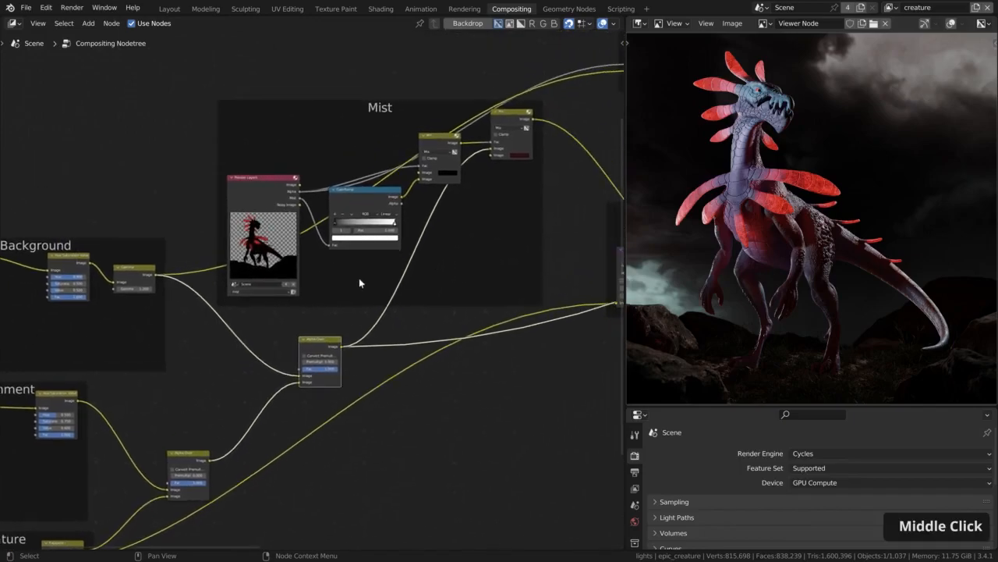
ctrl+shift+click(257, 192)
ctrl+shift+click(257, 192)
ctrl+shift+click(257, 192)
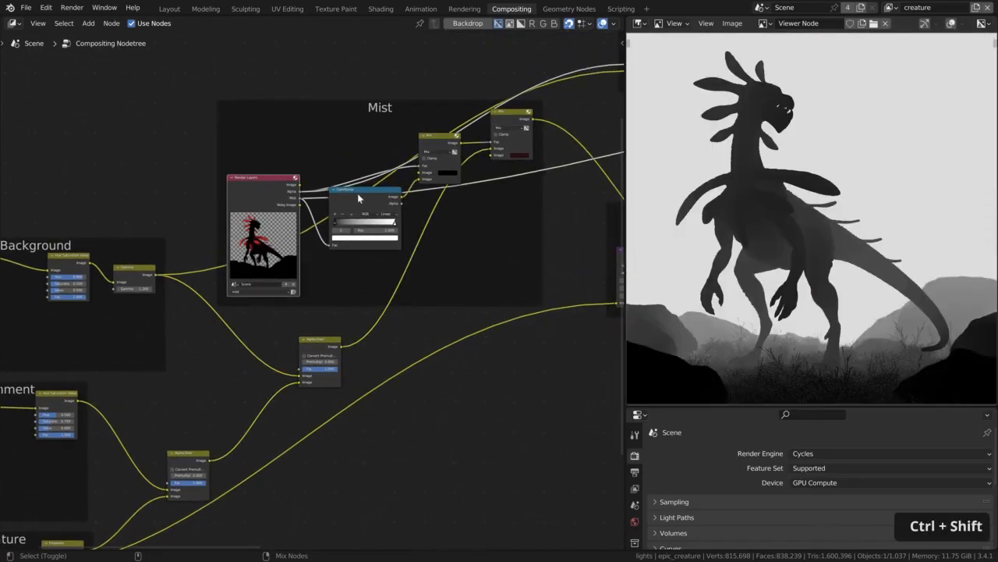
ctrl+shift+click(431, 142)
middle_drag(398, 170, 271, 201)
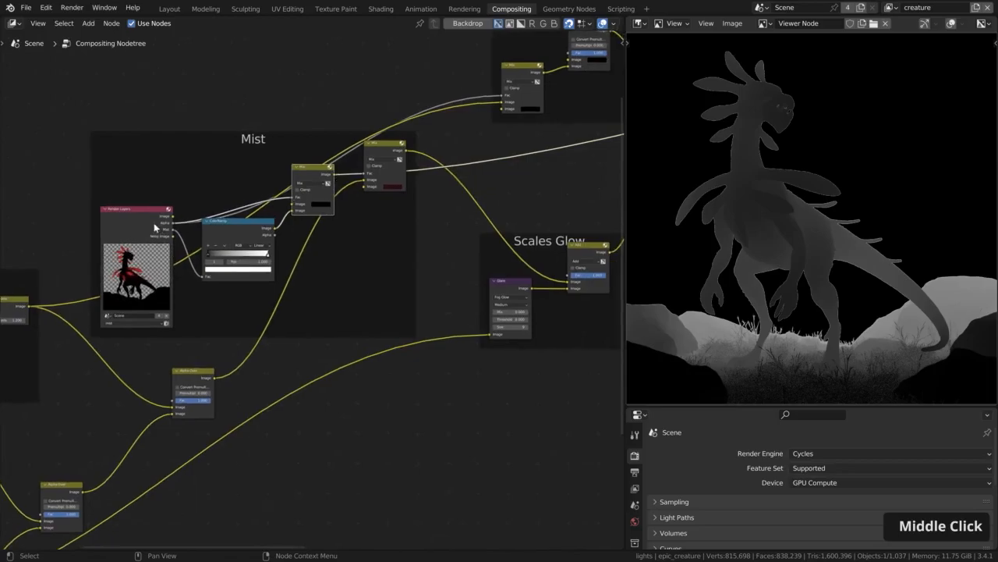
ctrl+shift+click(372, 150)
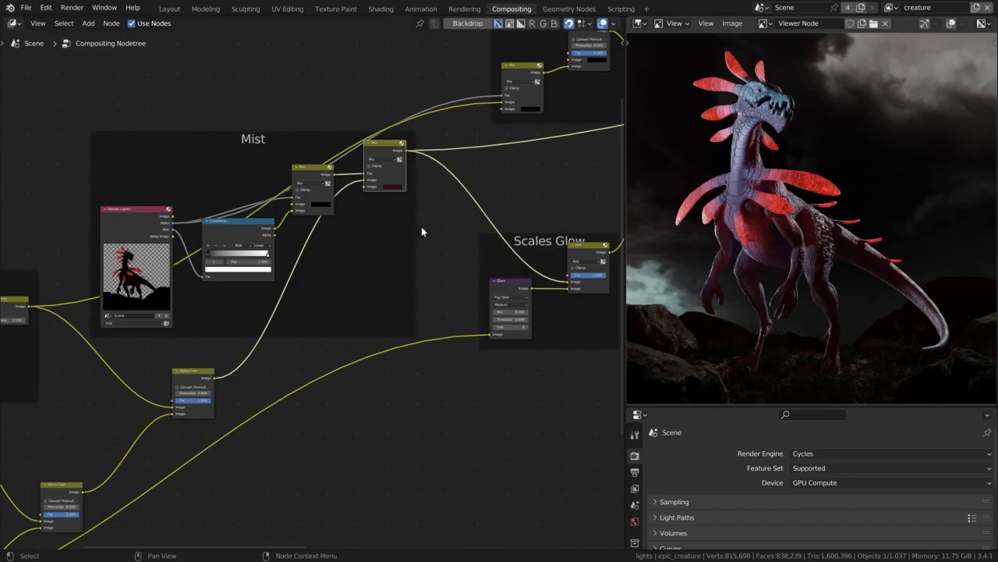
key(m)
key(m)
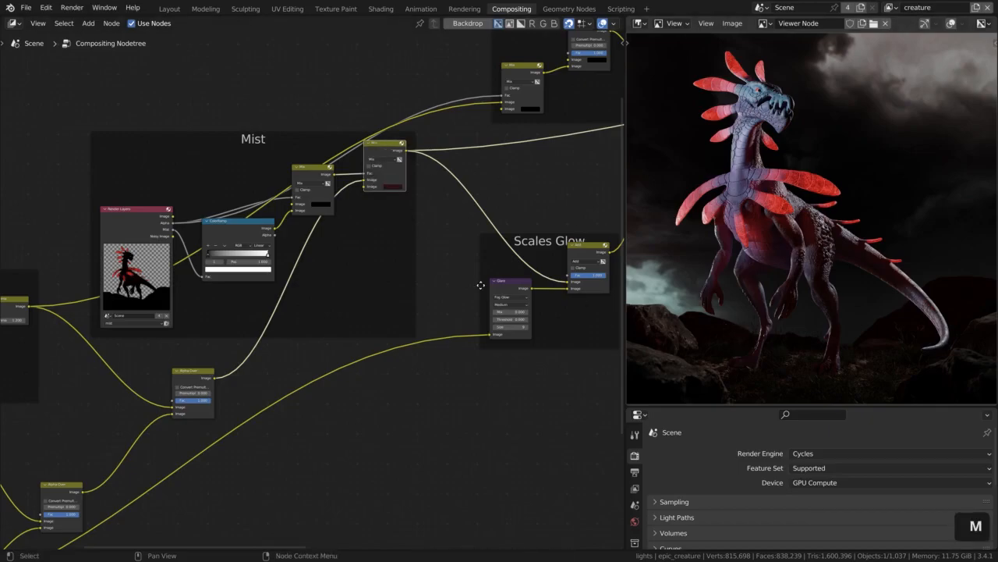
Preview the Scales Glow frame's Glare node and the Add node that applies it to the image.
middle_drag(468, 286, 355, 300)
scroll(356, 300, down, 3)
middle_drag(307, 350, 251, 384)
ctrl+shift+click(364, 252)
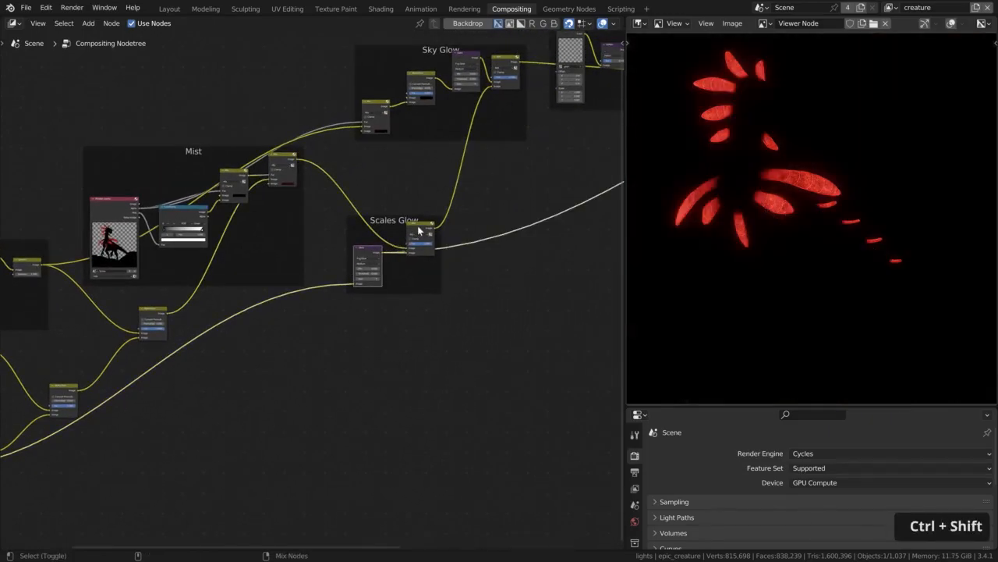
ctrl+shift+click(420, 228)
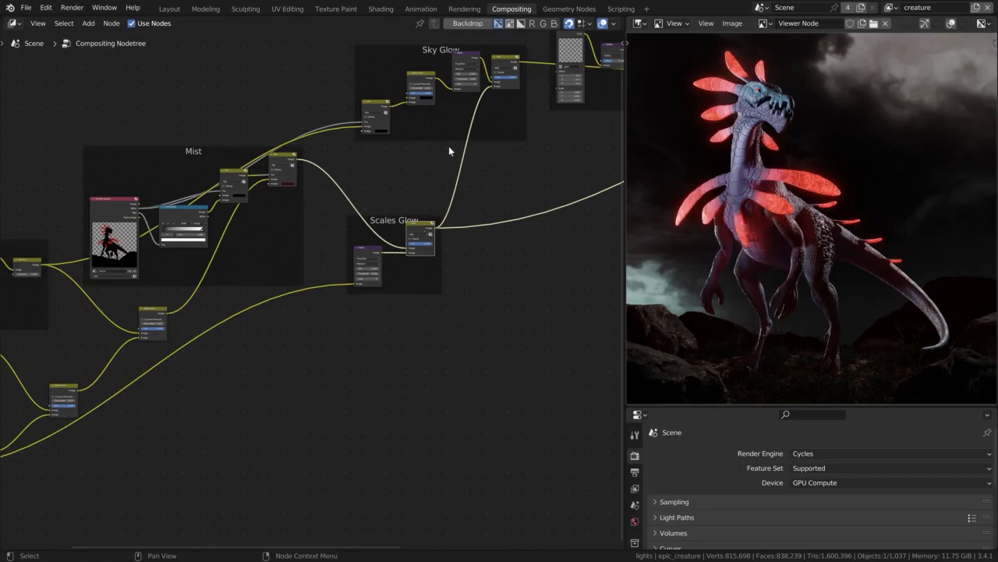
Preview the Sky Glow frame's Mix, Alpha Over and Glare nodes and the Add node that applies the glow.
middle_drag(405, 124, 370, 195)
ctrl+shift+click(336, 181)
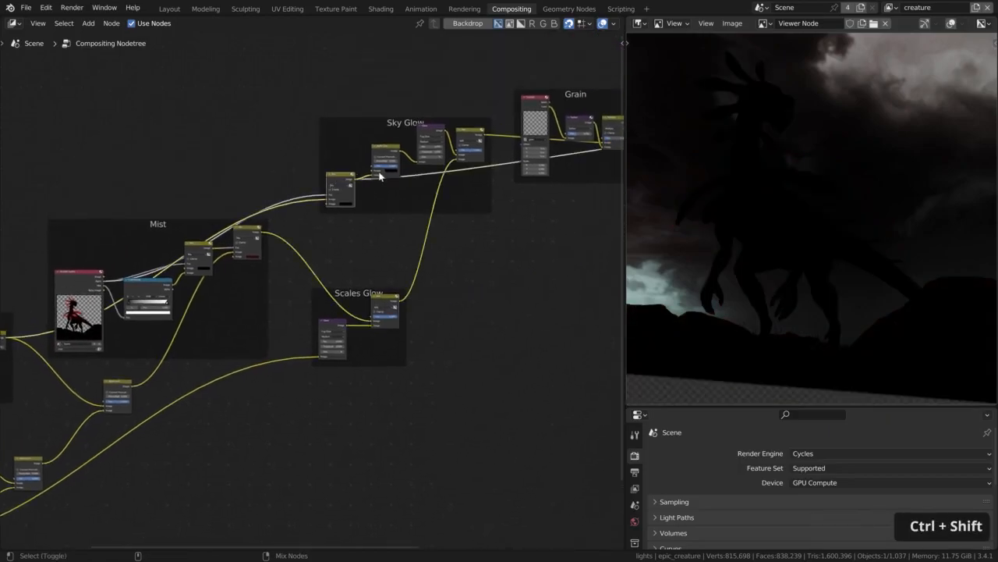
ctrl+shift+click(394, 152)
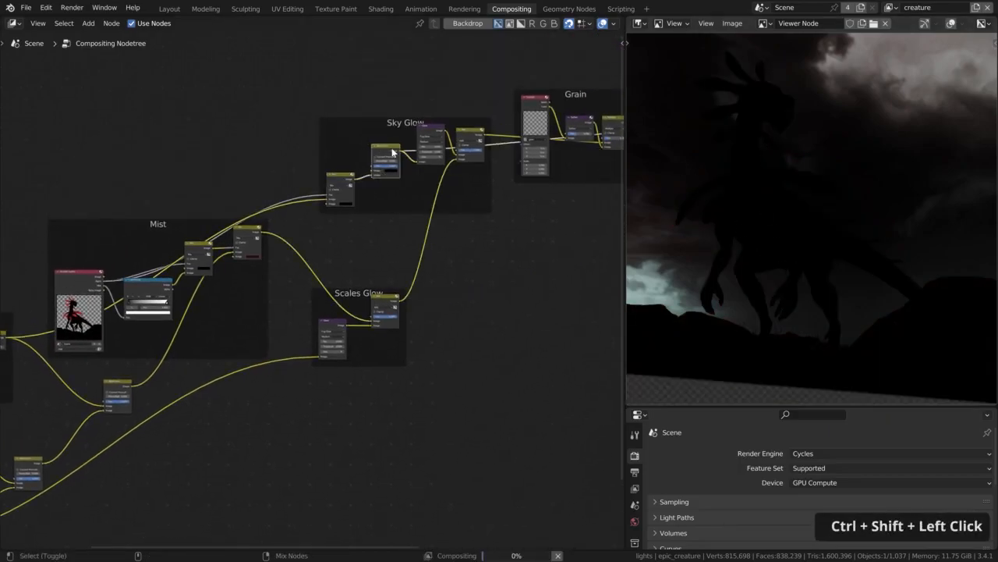
ctrl+shift+click(441, 140)
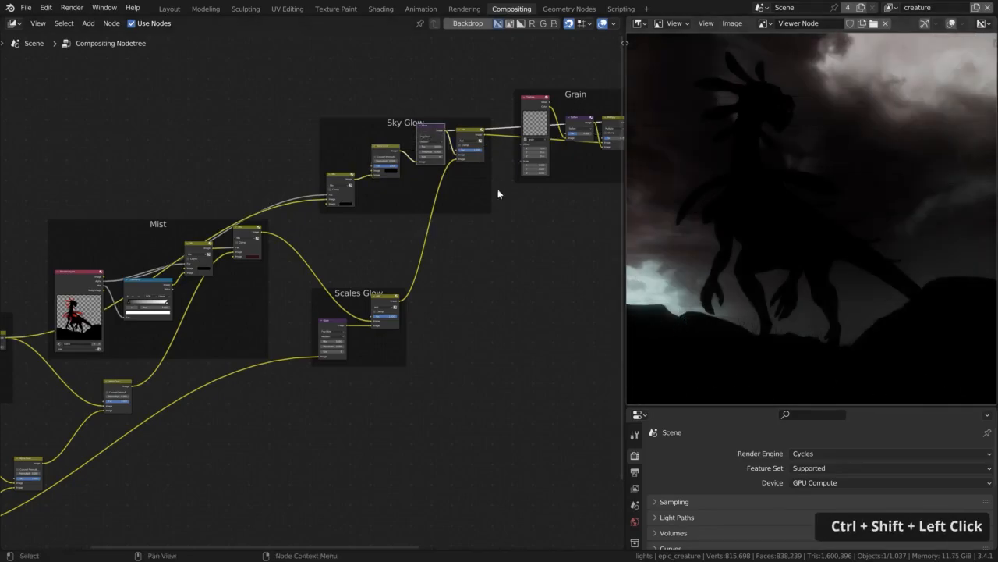
ctrl+shift+click(473, 144)
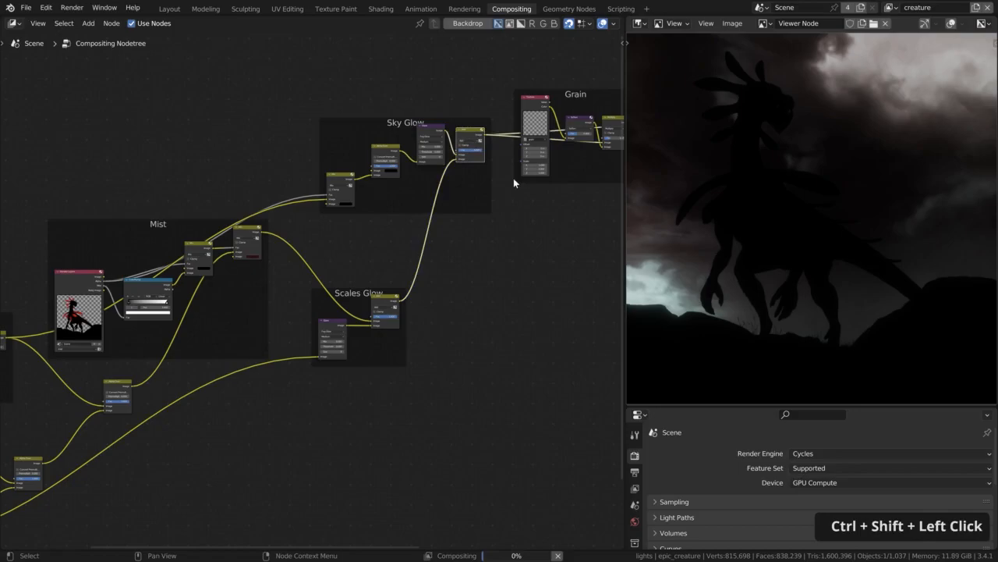
Preview the Grain frame's Texture node, Soften filter and the Multiply node that blends the grain over the image.
middle_drag(513, 179, 380, 216)
scroll(404, 156, up, 2)
ctrl+shift+click(380, 135)
ctrl+shift+click(449, 172)
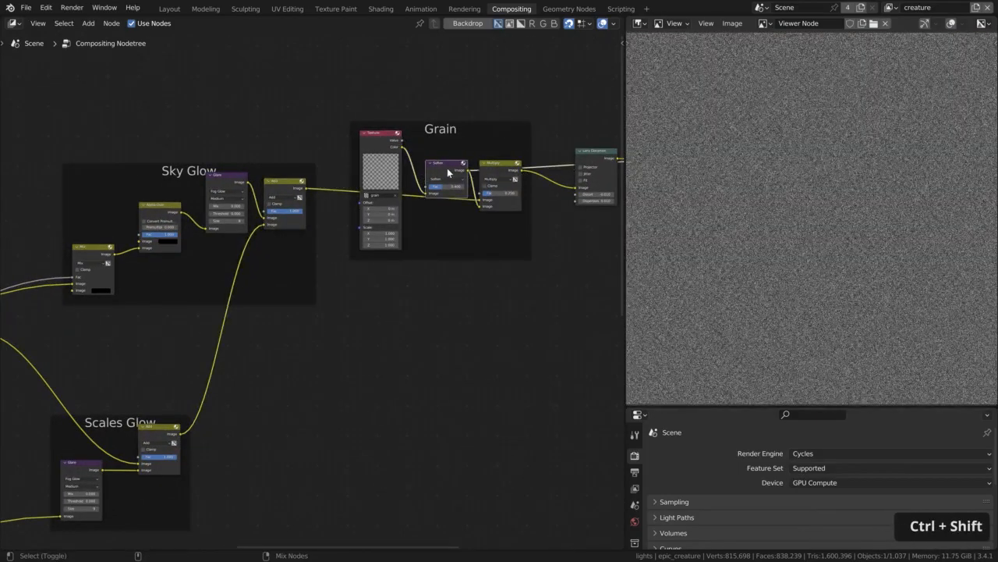
ctrl+shift+click(504, 171)
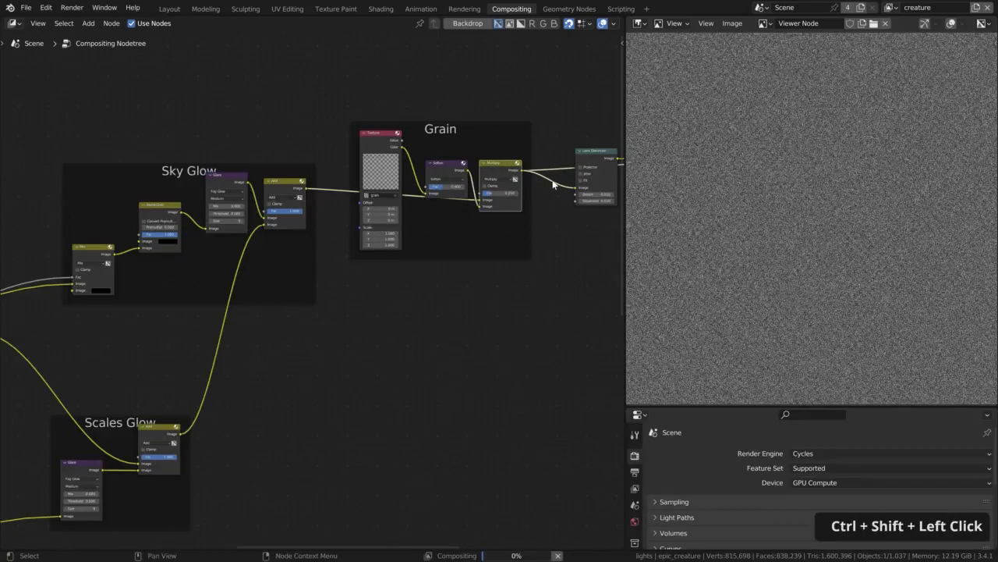
Preview the Lens Distortion node and the Vignette frame's Ellipse Mask, Blur and Multiply nodes.
middle_drag(598, 152, 343, 176)
ctrl+shift+click(343, 176)
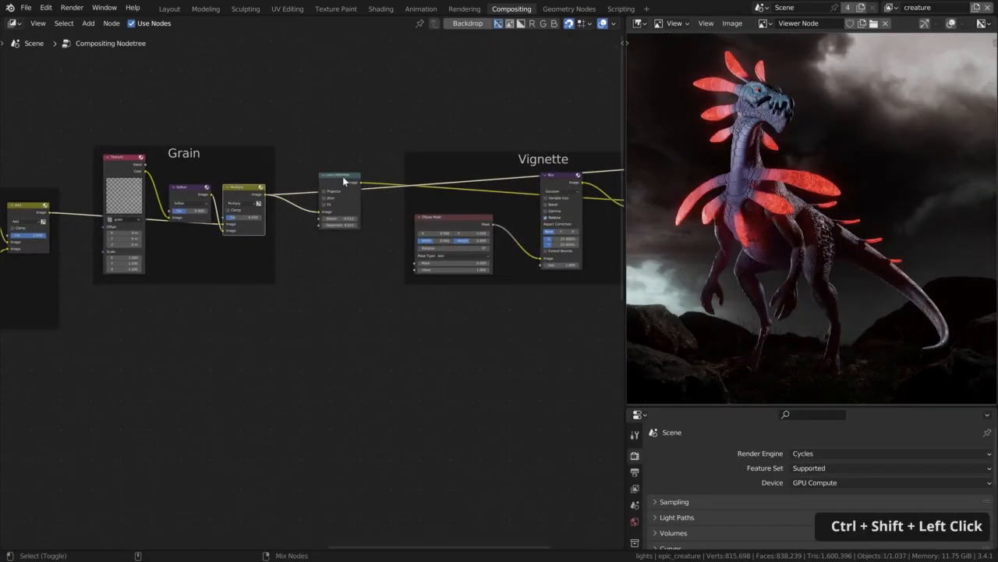
middle_drag(551, 305, 362, 302)
ctrl+shift+click(272, 223)
ctrl+shift+click(363, 178)
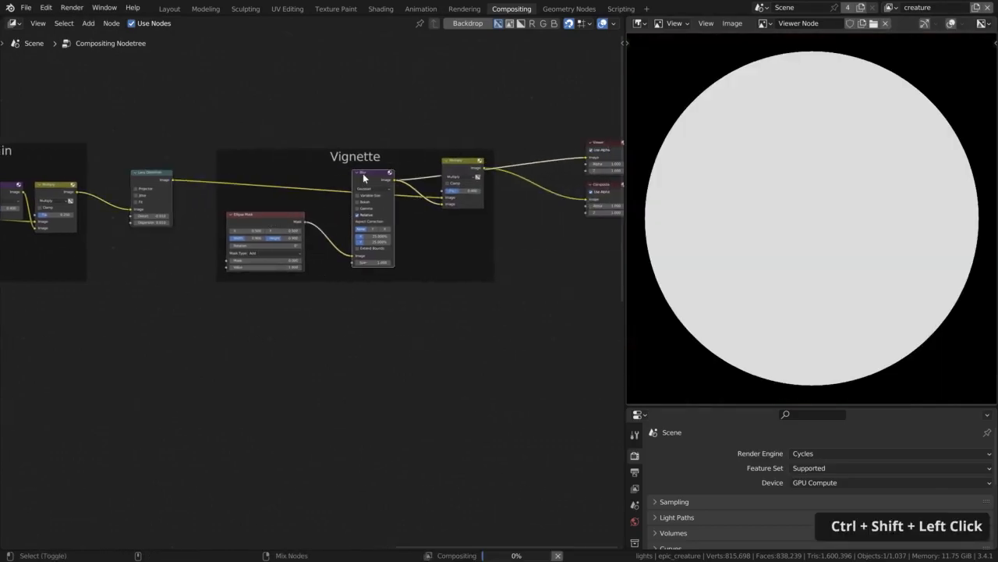
ctrl+shift+click(464, 162)
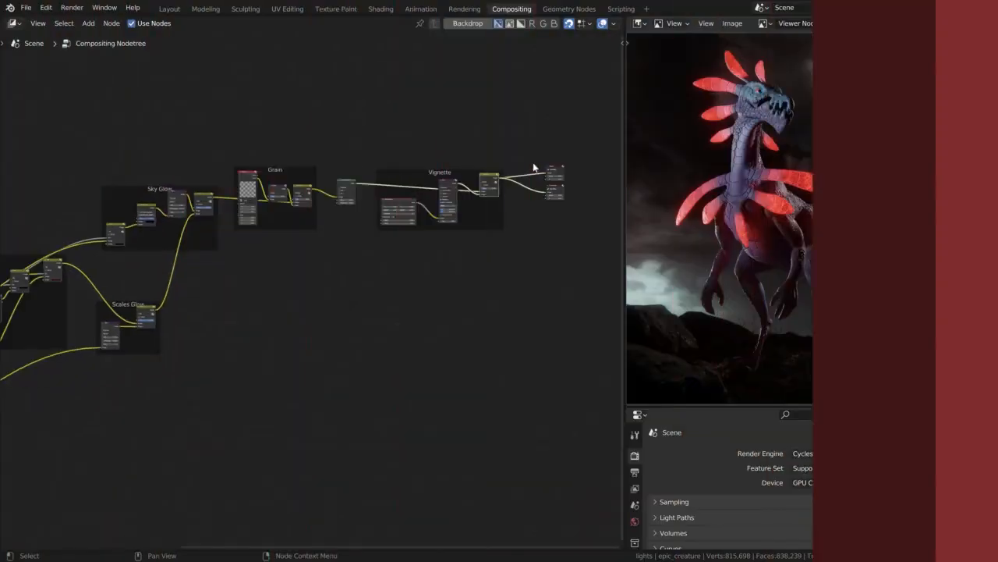
Move the two spare Alpha Over nodes that combine the unprocessed render layers closer together below the main tree.
scroll(438, 169, down, 2)
middle_drag(194, 381, 479, 270)
scroll(353, 337, up, 5)
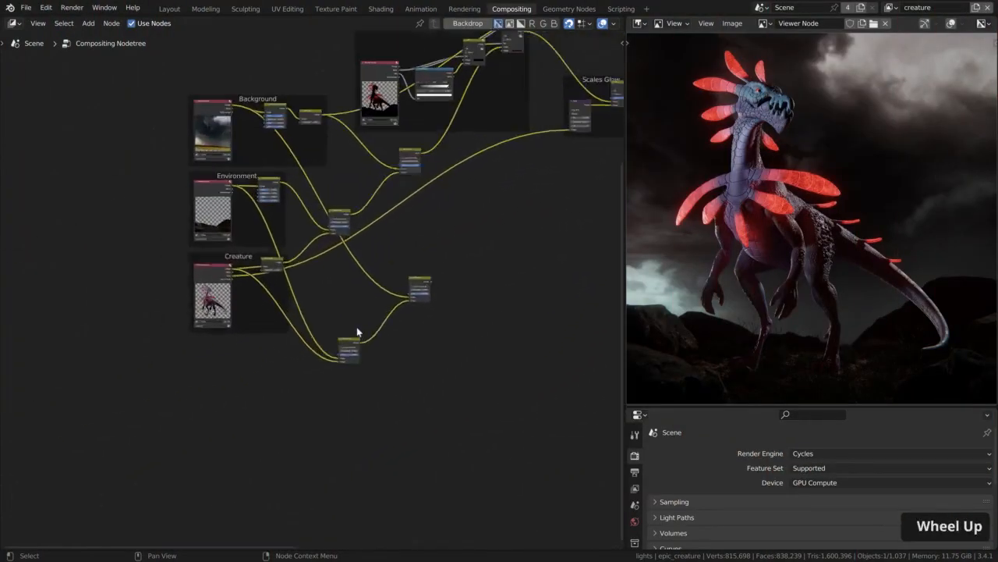
drag(343, 351, 346, 335)
drag(466, 251, 429, 284)
scroll(324, 316, down, 2)
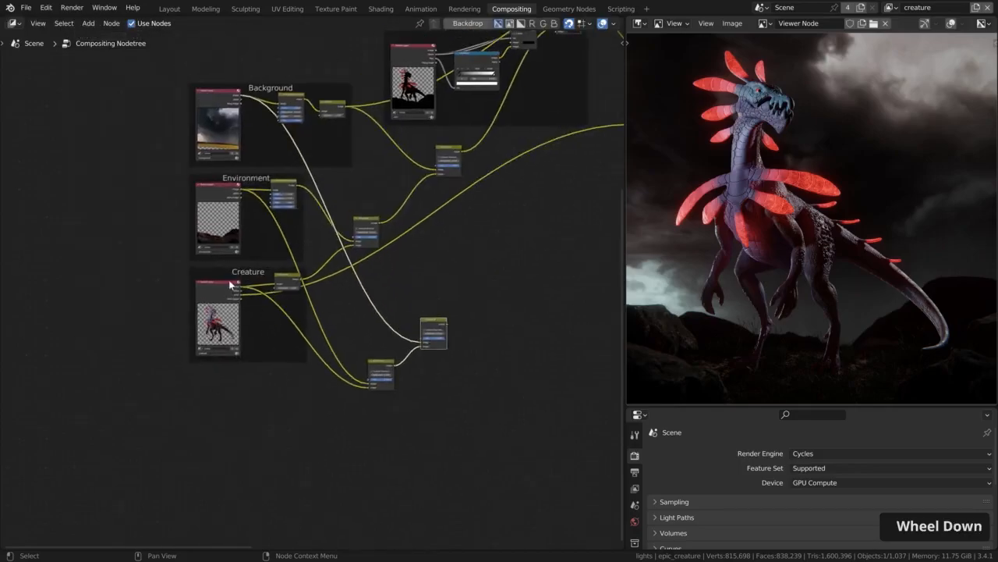
Preview the unprocessed composite from the spare Alpha Over node, and compare it with the Vignette frame's final Multiply node.
middle_drag(494, 369, 336, 400)
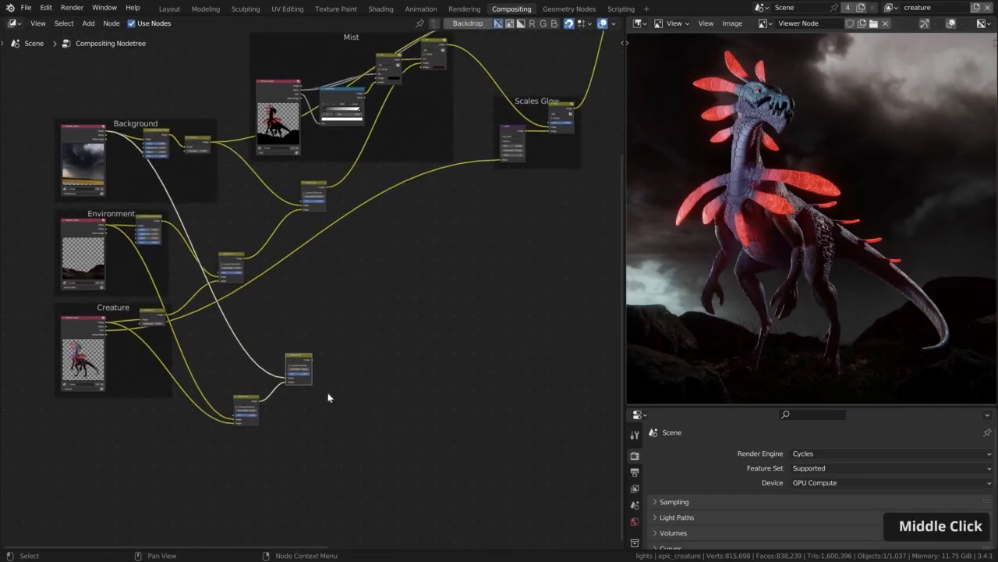
ctrl+shift+click(299, 359)
scroll(301, 367, down, 3)
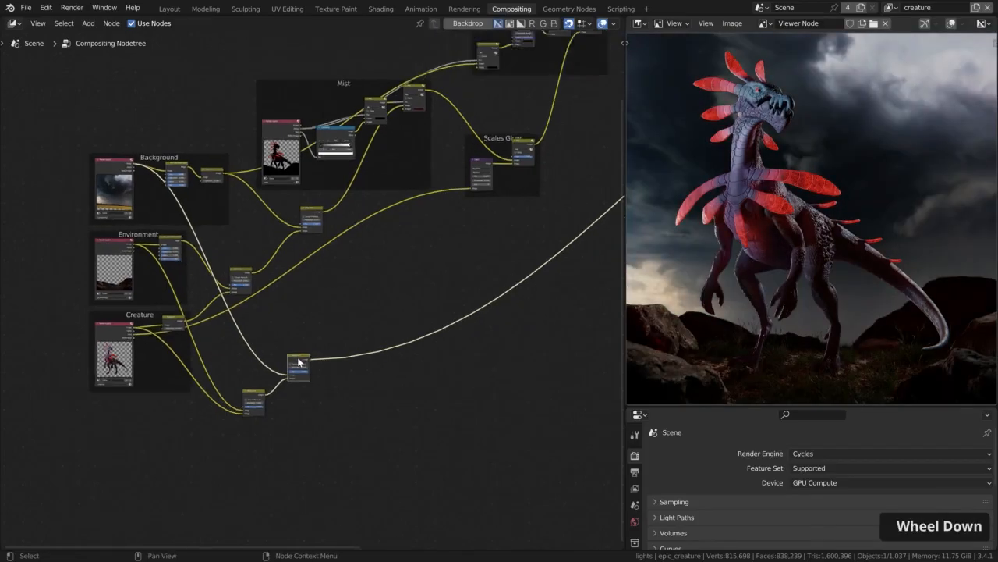
middle_drag(404, 282, 307, 302)
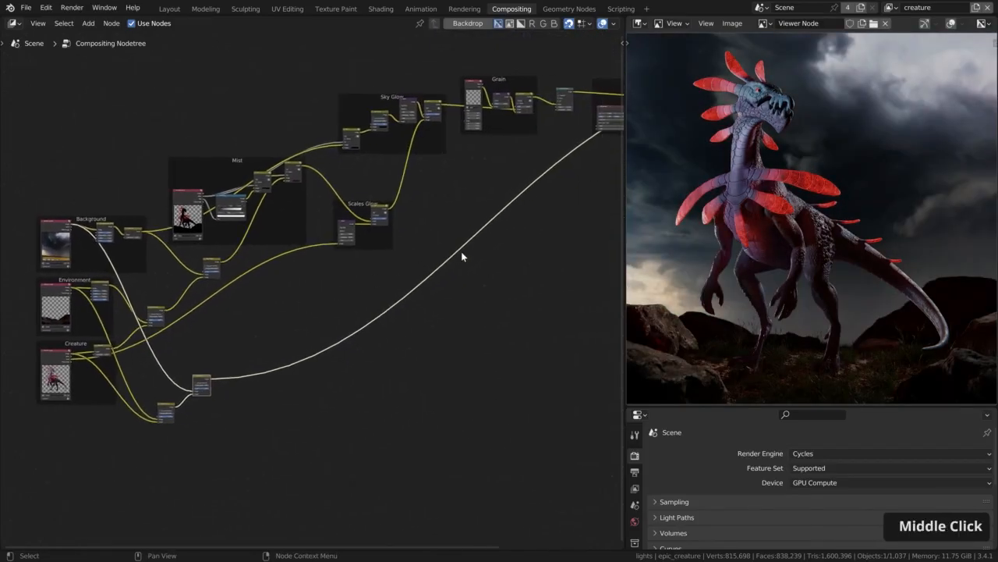
middle_drag(461, 251, 430, 260)
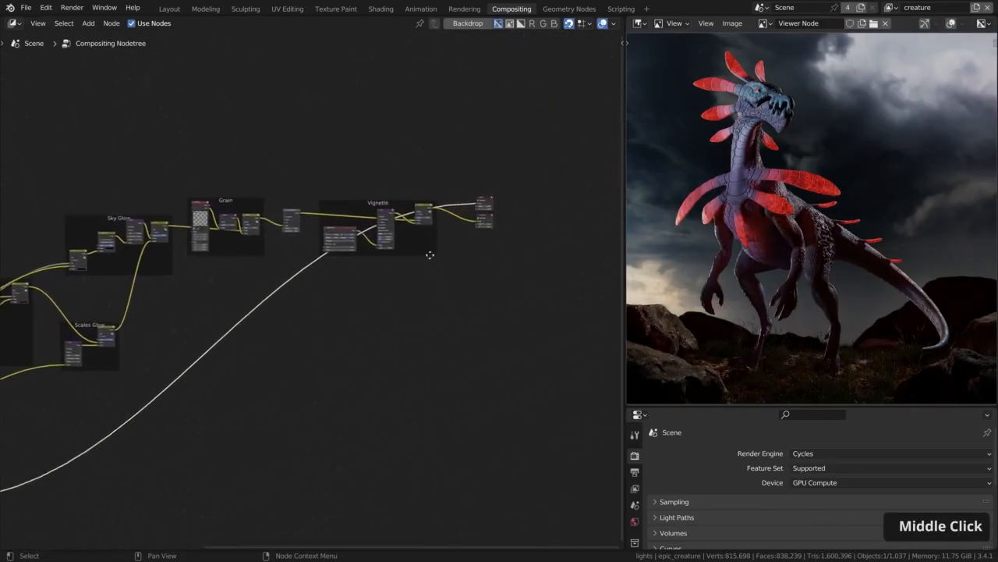
scroll(430, 261, up, 4)
ctrl+shift+click(354, 237)
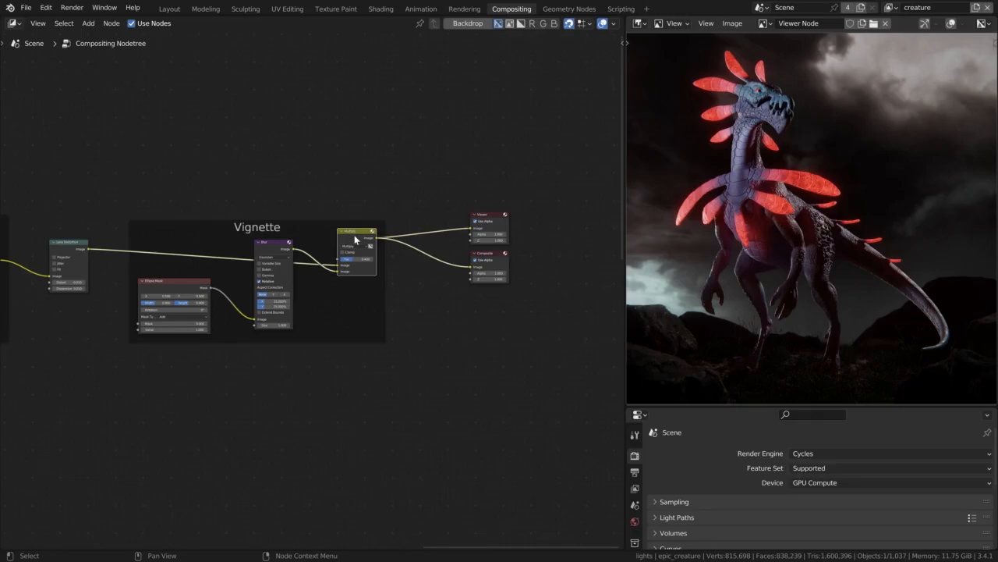
Delete the two spare Alpha Over nodes below the main node tree and save the file.
scroll(355, 234, down, 8)
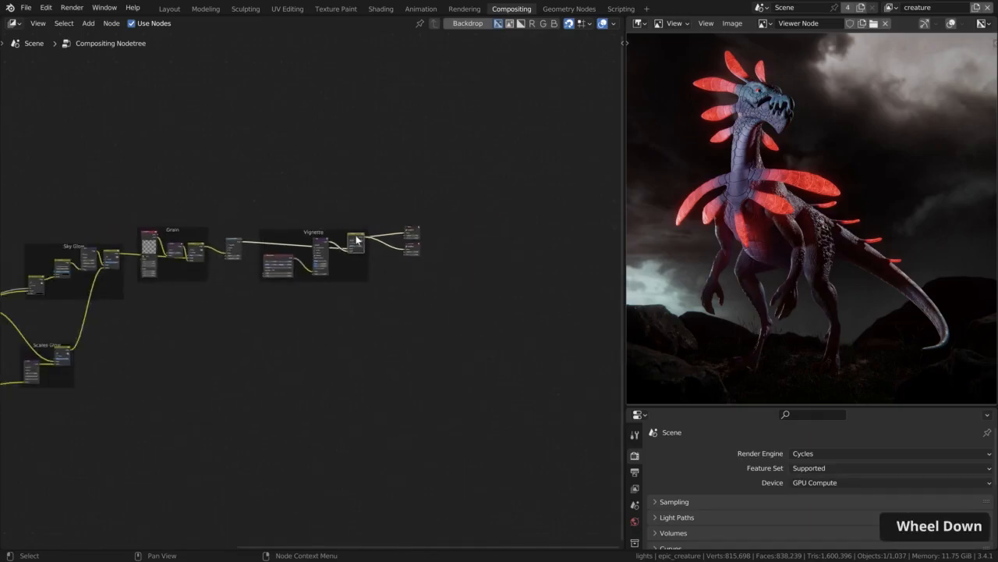
middle_drag(204, 363, 336, 334)
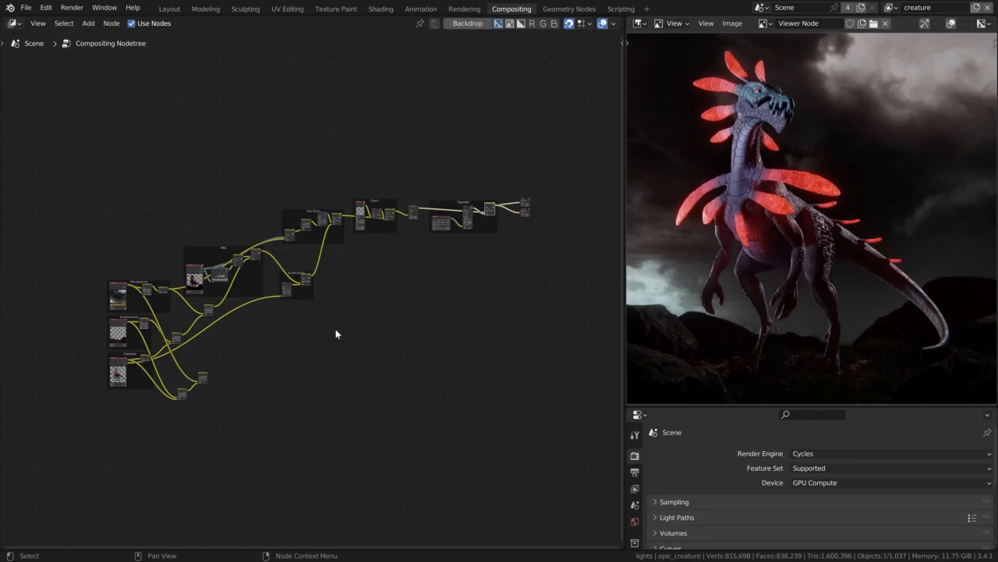
drag(300, 351, 183, 426)
key(Delete)
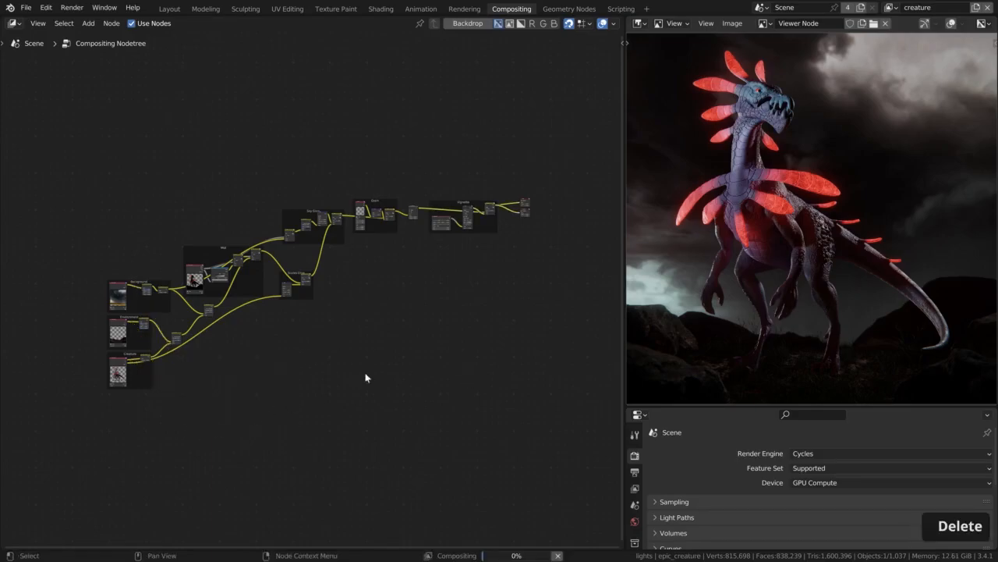
key(ctrl+s)
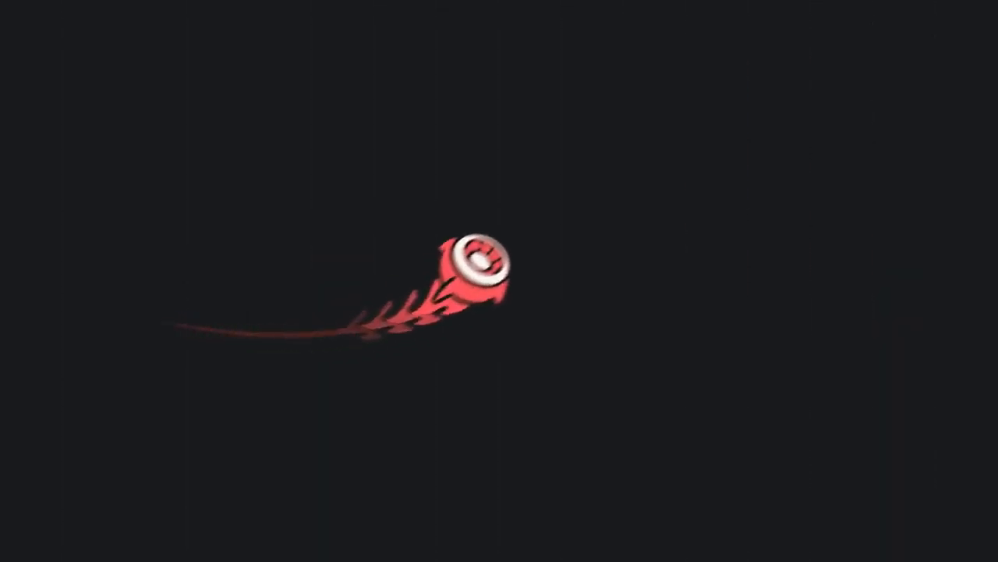